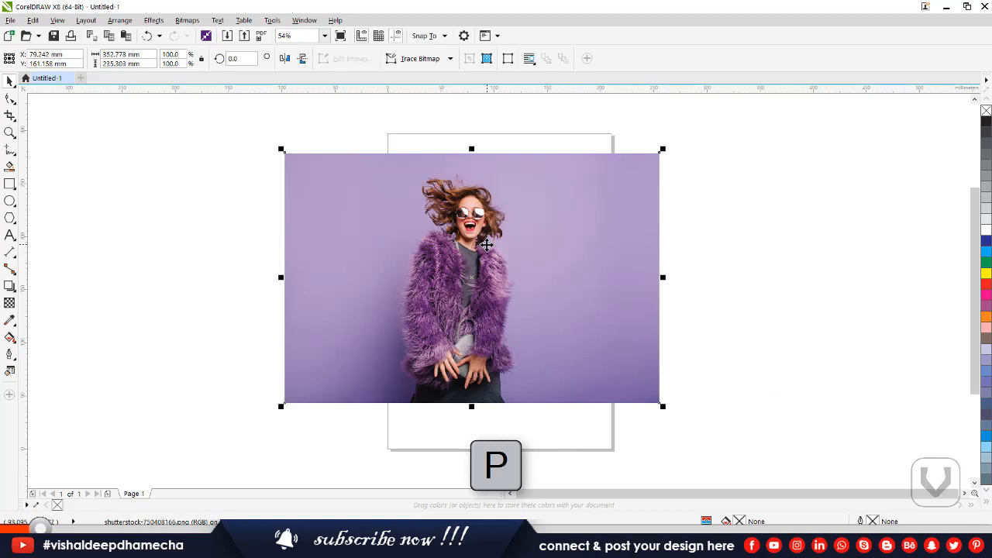
Center the photo on the page.
key(p)
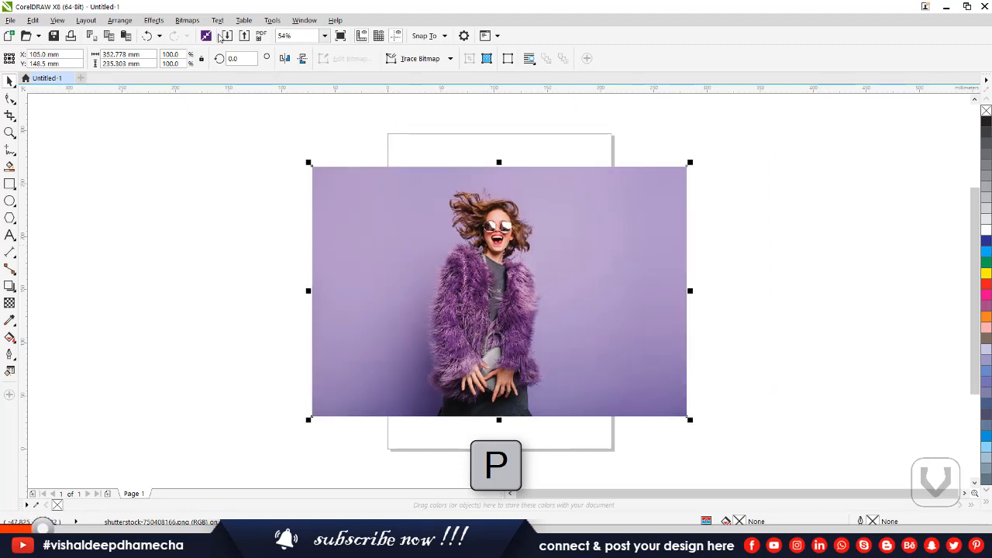
click(185, 21)
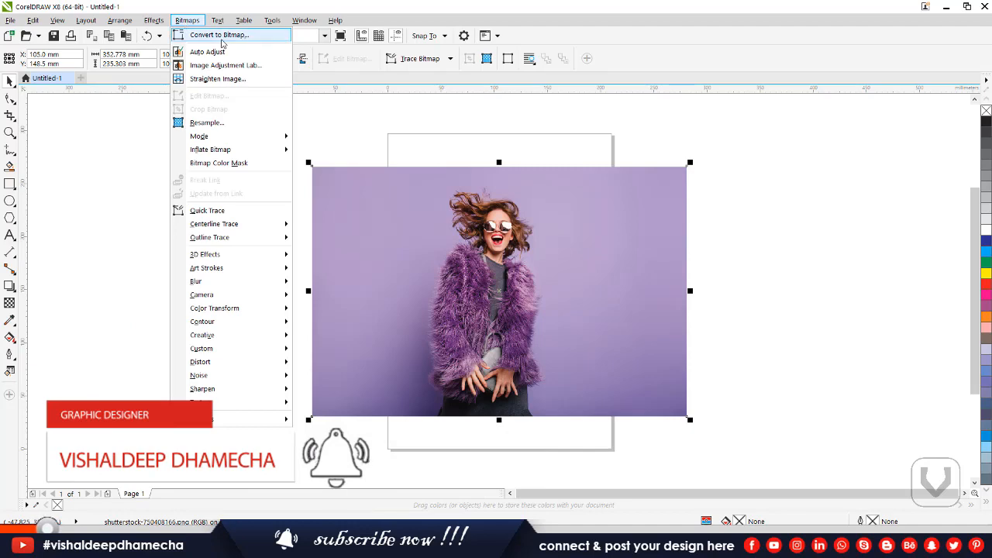
click(523, 141)
scroll(501, 214, up, 3)
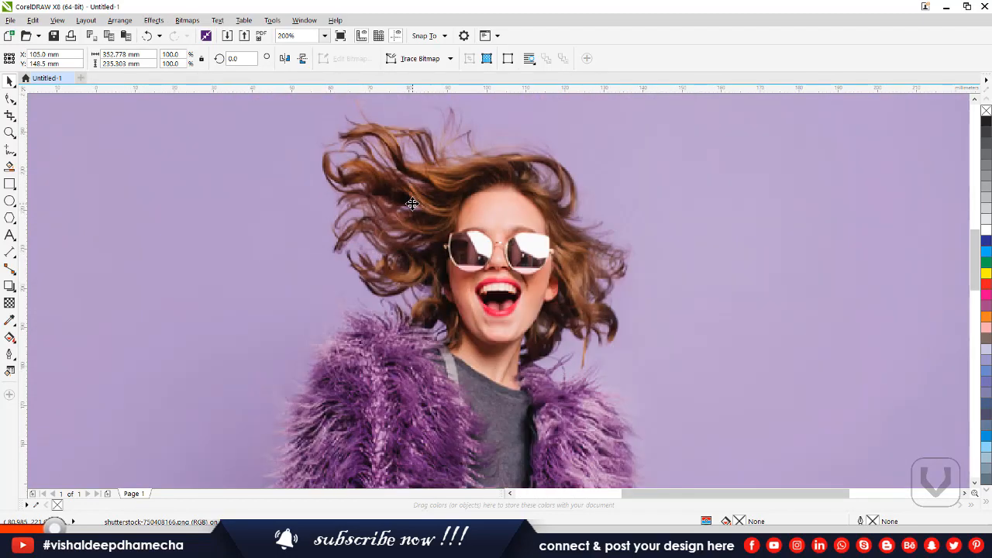
scroll(403, 180, down, 2)
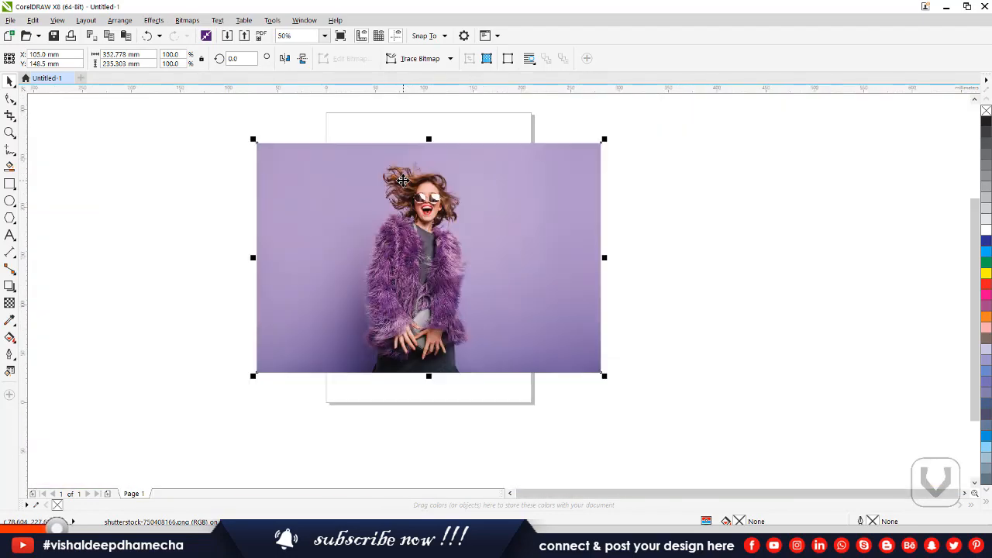
scroll(403, 180, up, 2)
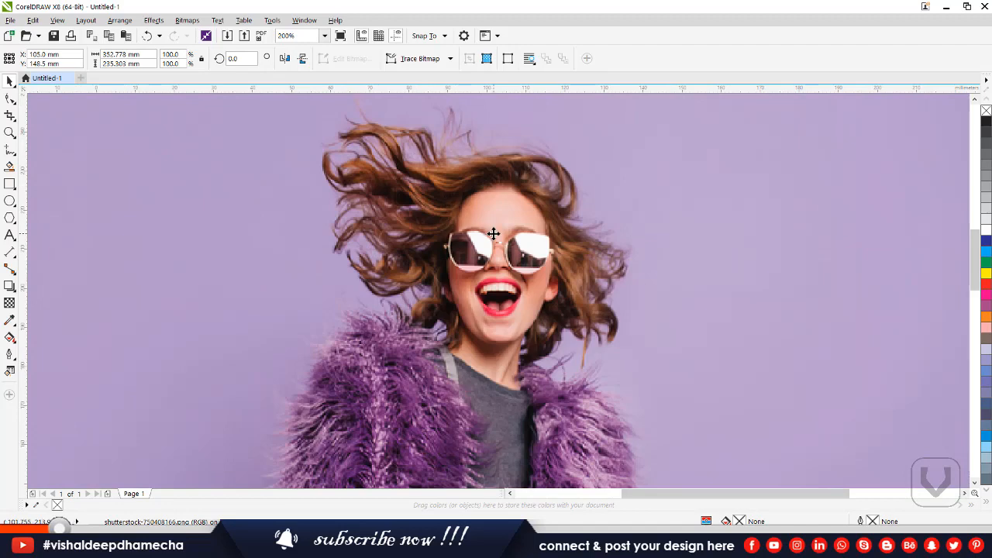
scroll(495, 232, down, 2)
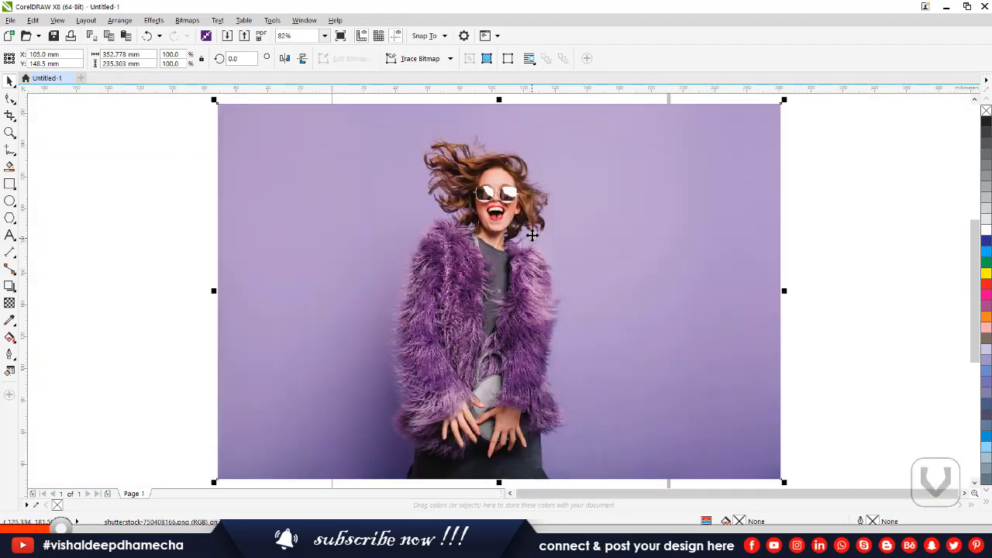
click(895, 219)
click(10, 234)
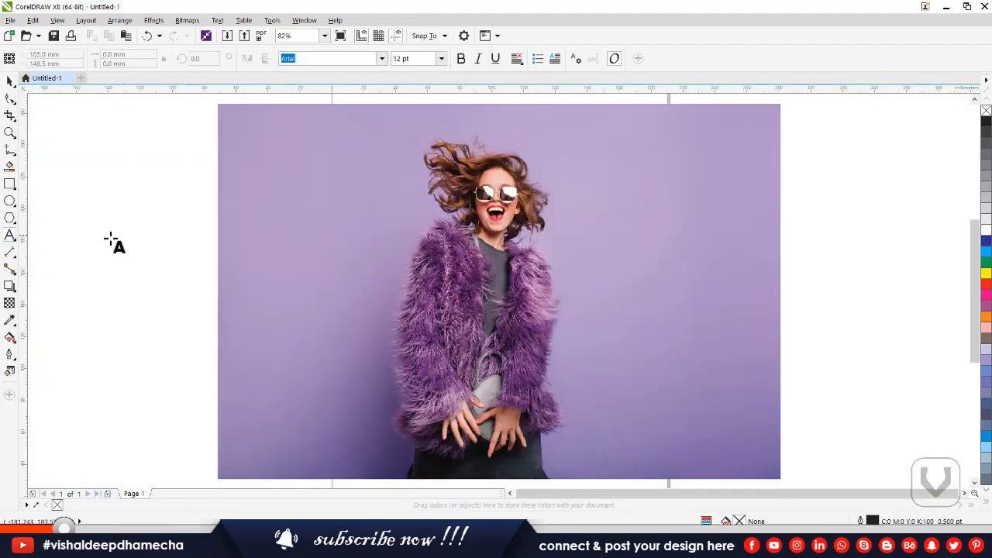
drag(270, 313, 151, 231)
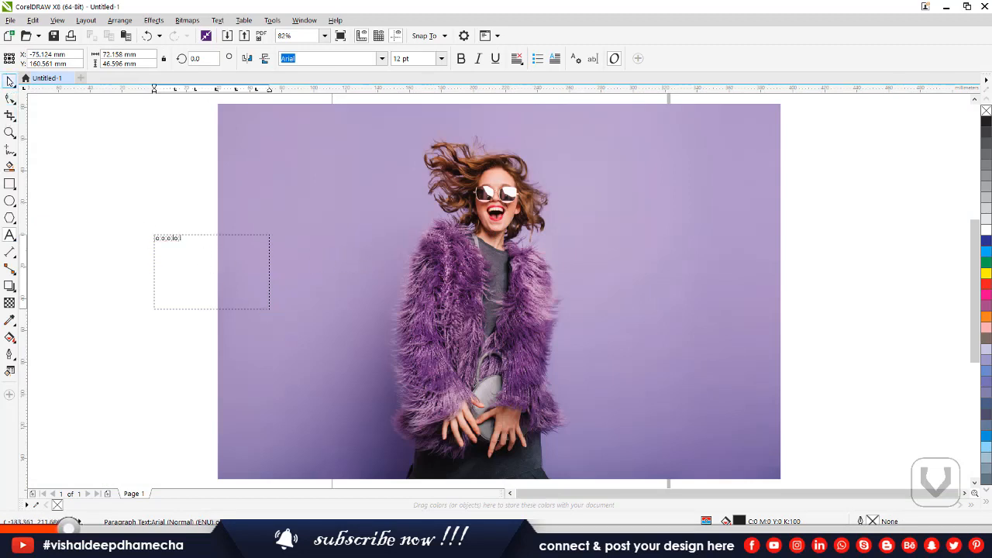
click(9, 80)
click(118, 216)
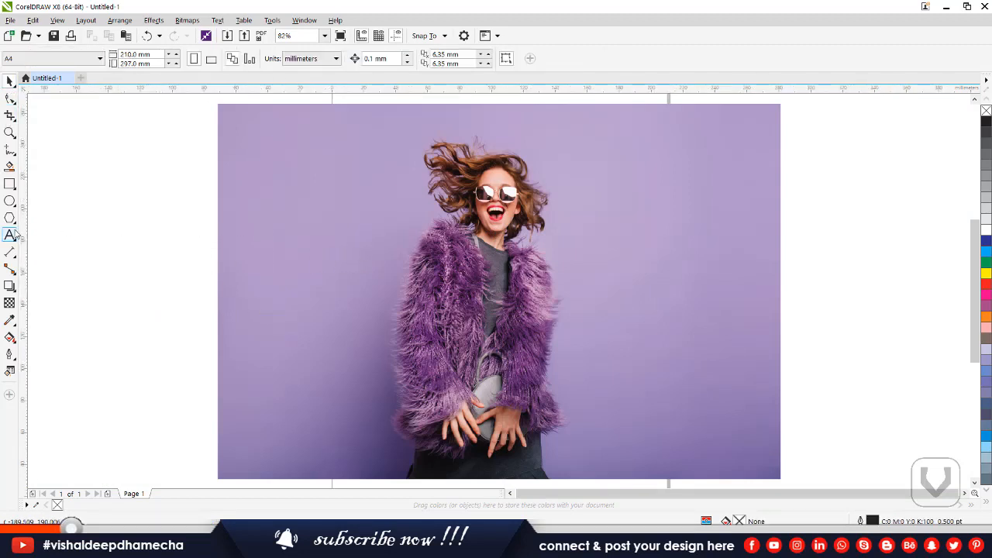
Add the artistic text "kjukjkjk" in the empty area beside the photo.
click(13, 235)
click(170, 262)
text(xjuk)
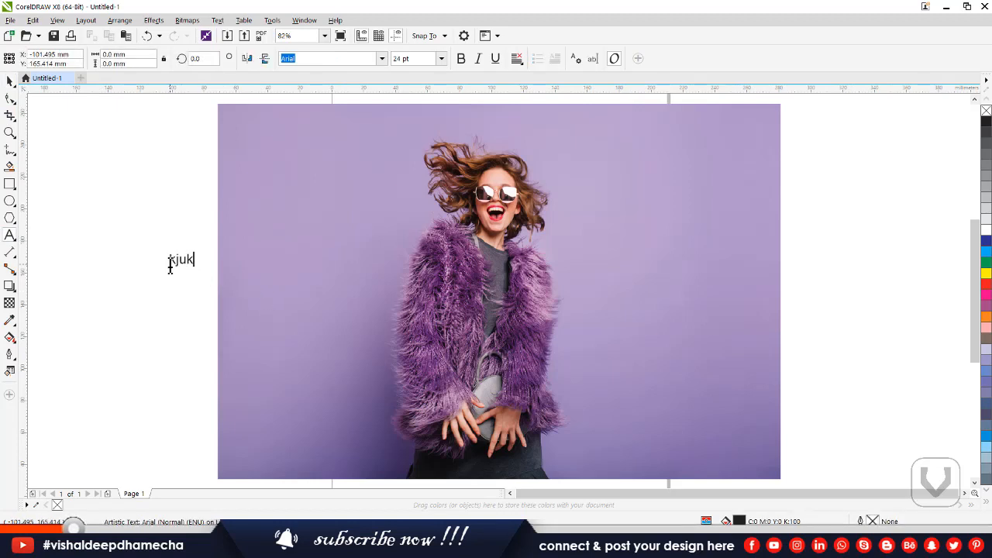
text(jkjk)
click(9, 81)
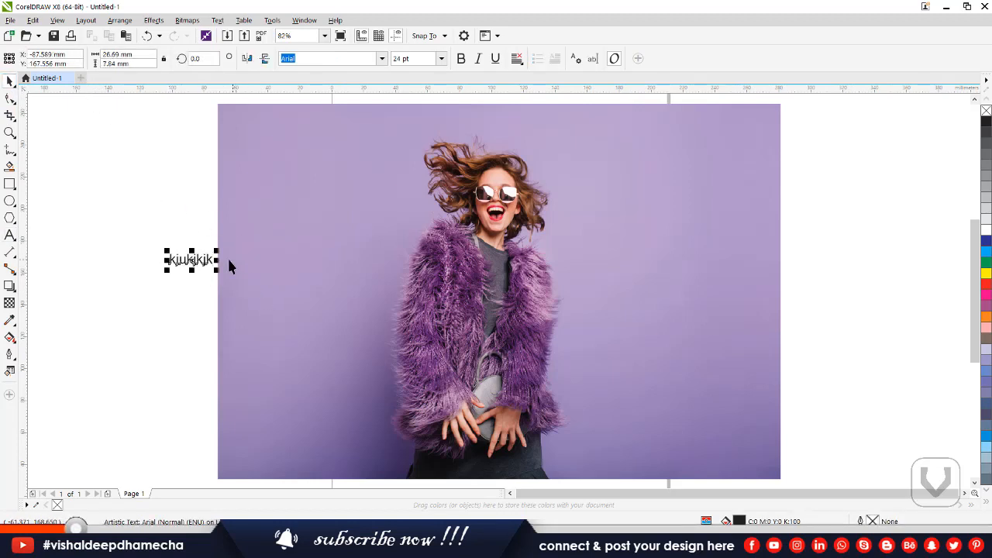
Insert "hghgh" before the final "jk" of the text beside the photo.
scroll(148, 238, up, 2)
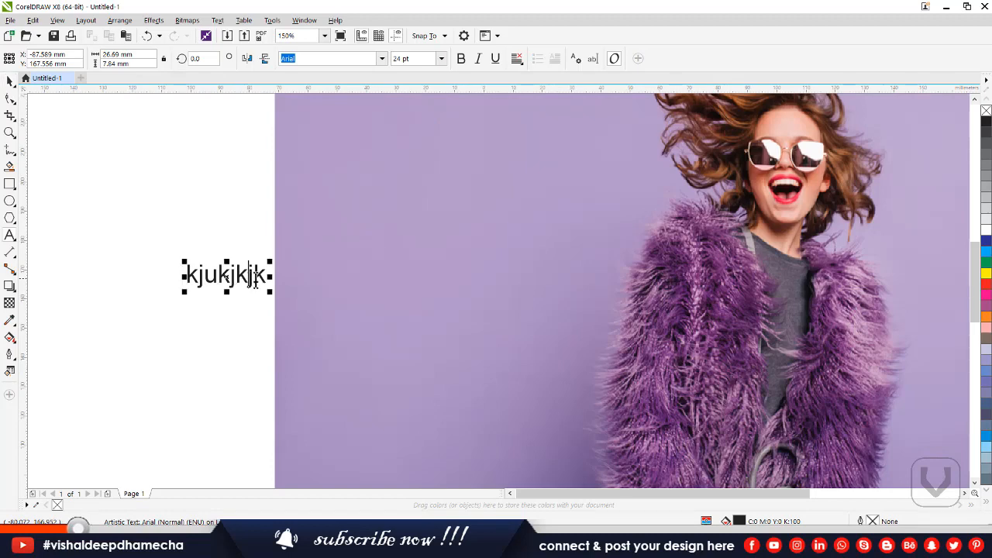
double_click(263, 279)
text(hghgh)
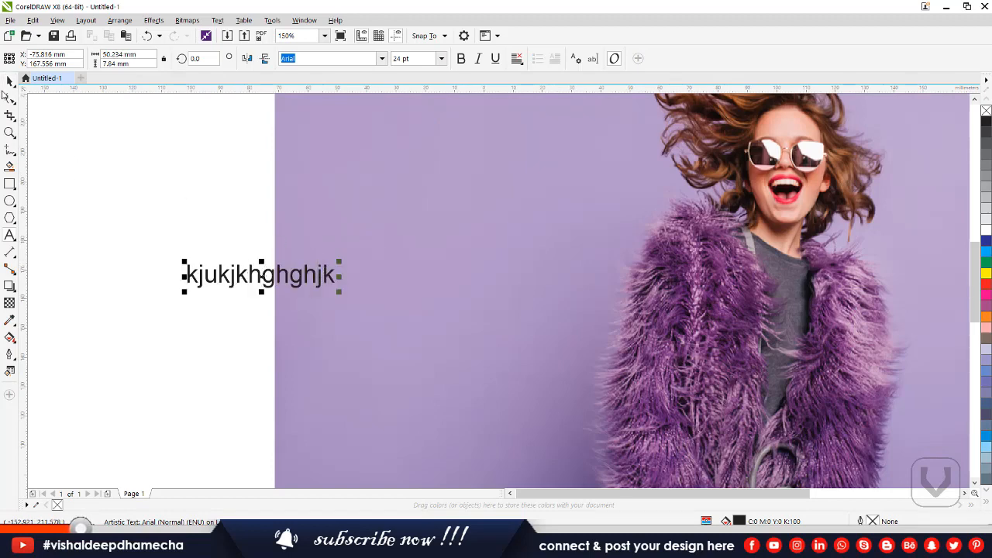
Convert the text to a 300 dpi CMYK Color (32-bit) bitmap with anti-aliasing and a transparent background.
click(192, 22)
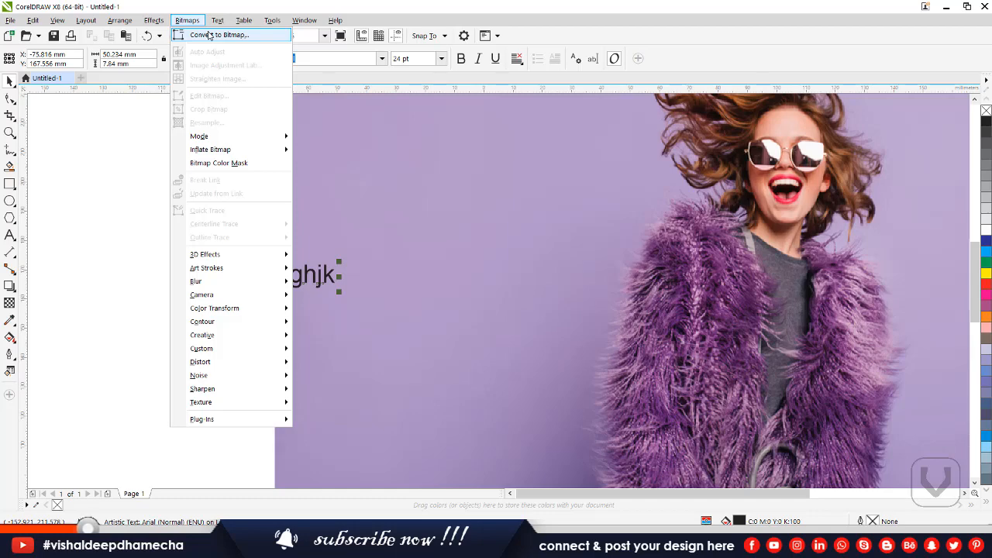
click(209, 36)
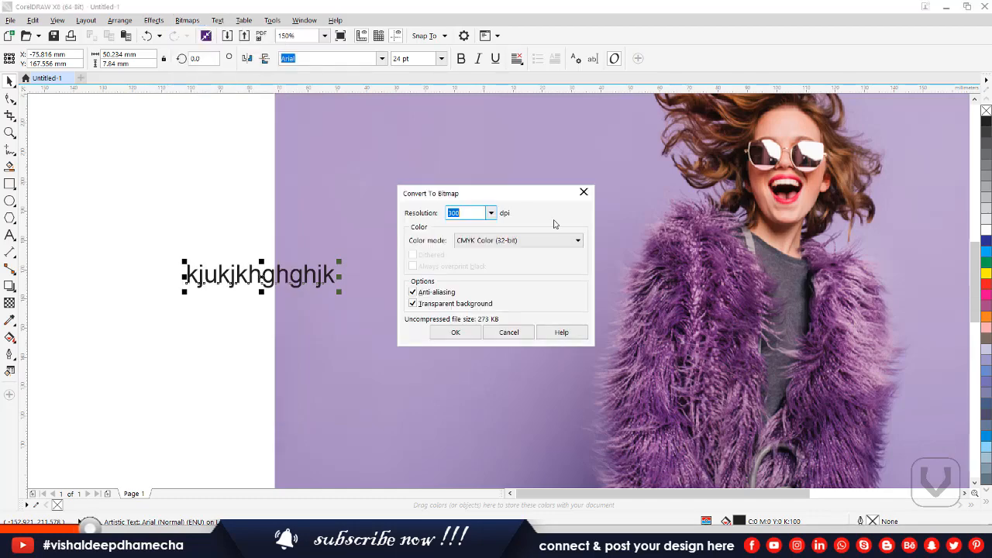
click(454, 332)
Shift the bitmap text slightly upward and examine the edges of its letters at pixel level.
scroll(148, 248, up, 2)
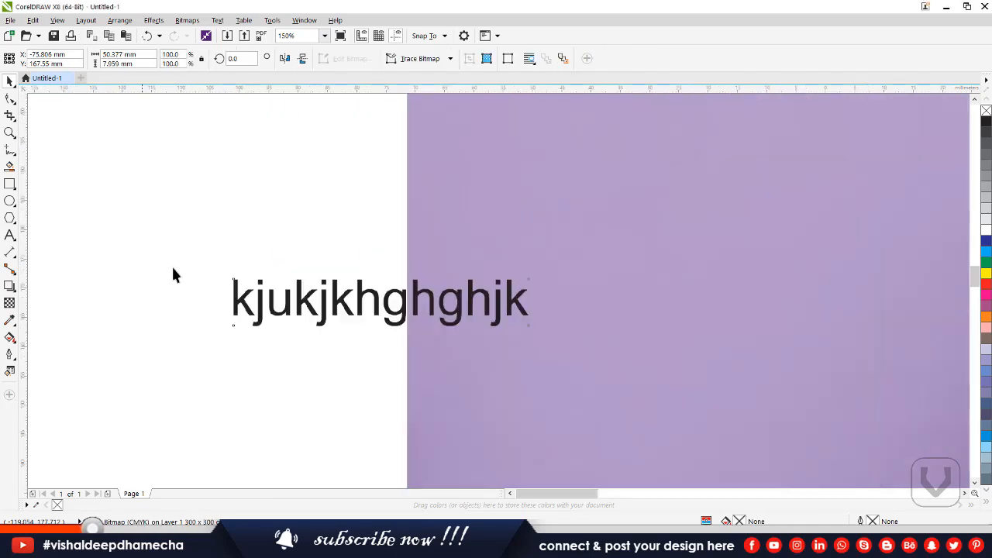
drag(310, 305, 367, 287)
click(344, 299)
click(344, 300)
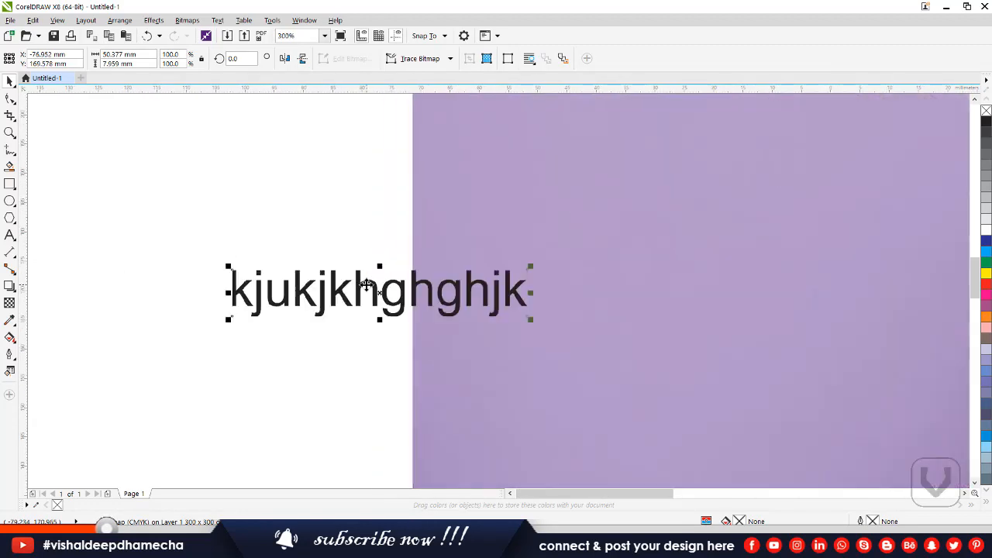
key(z)
drag(369, 282, 443, 310)
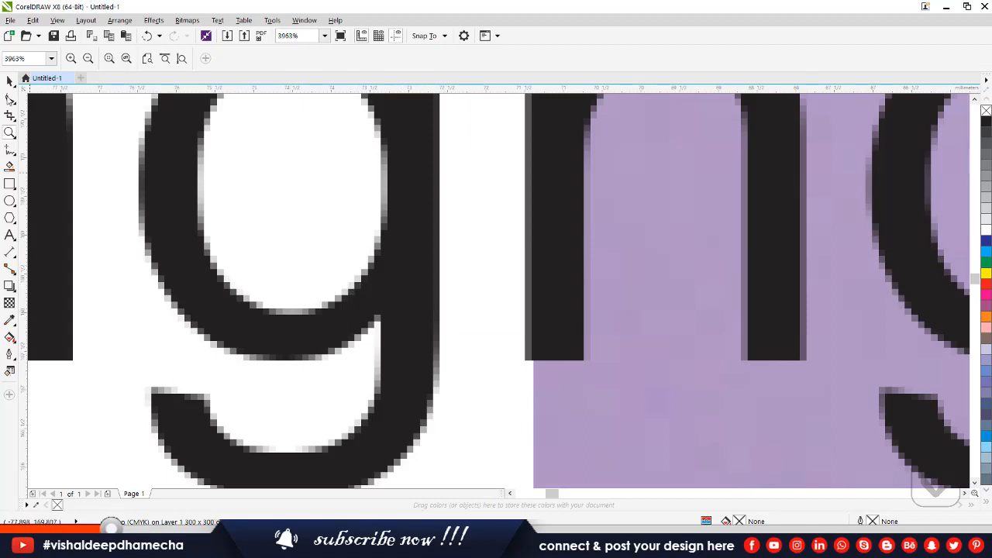
click(11, 81)
scroll(388, 264, down, 2)
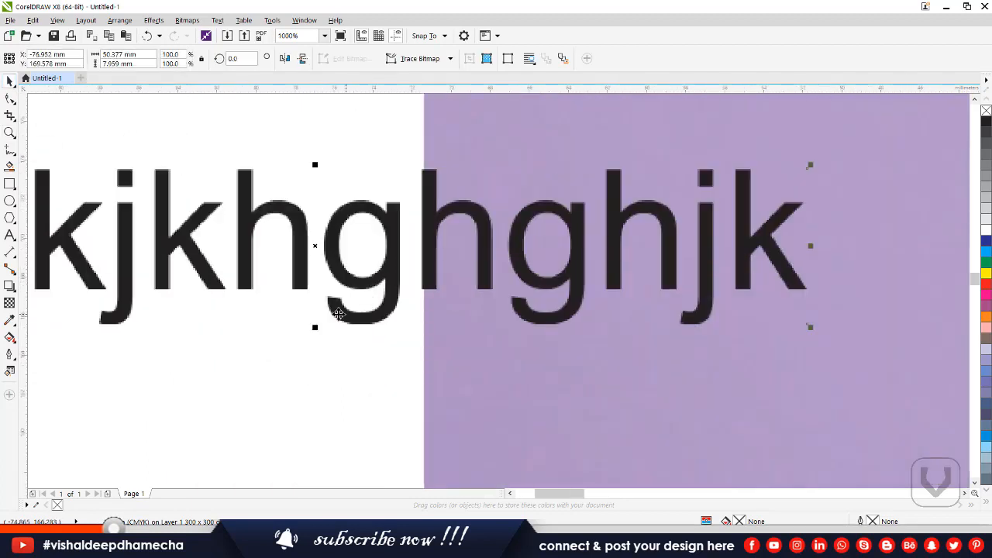
Add the artistic text "tg" overlapping the lower part of the bitmap text.
key(F8)
click(299, 376)
text(tg)
key(Escape)
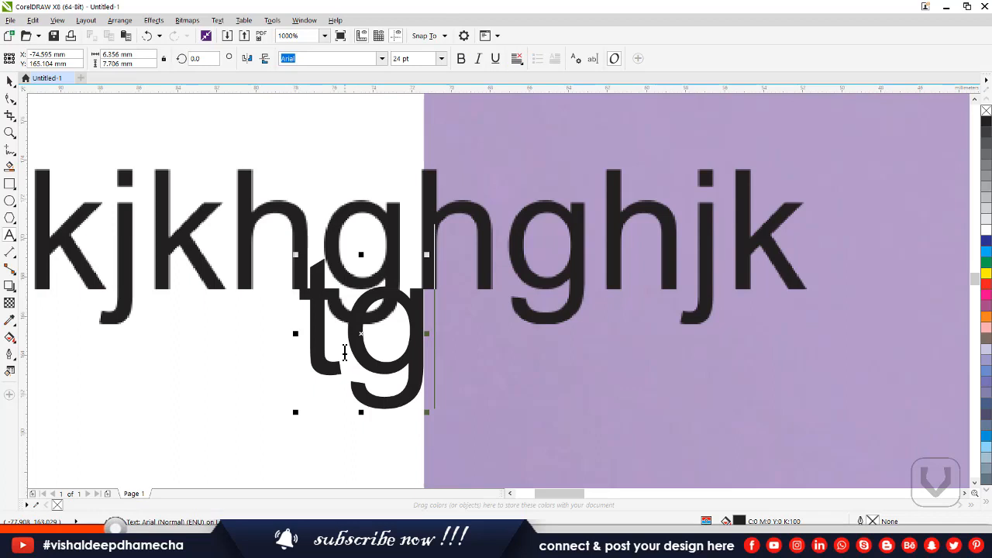
Move the "tg" text slightly lower under the bitmap text and fill it with magenta.
click(10, 81)
drag(393, 361, 355, 388)
click(355, 388)
click(986, 295)
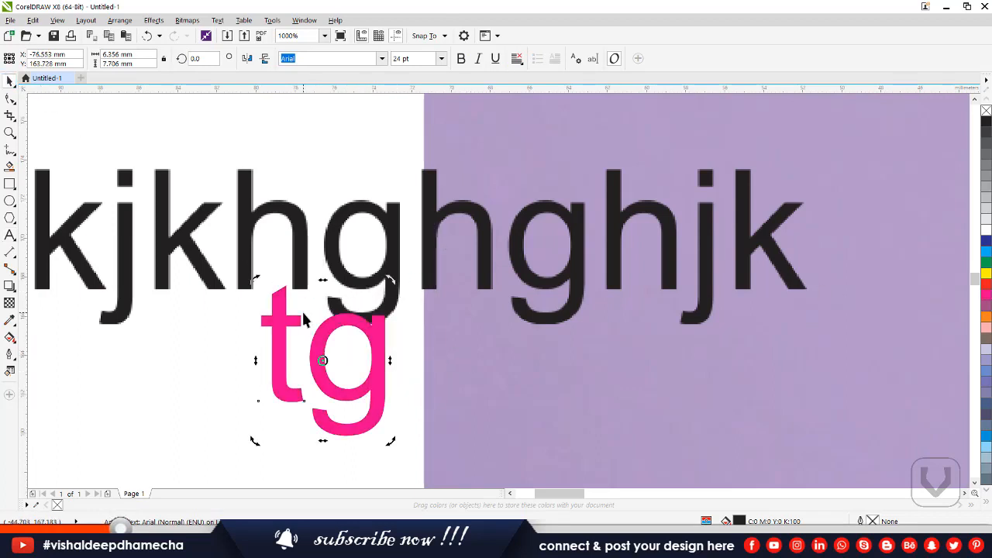
Compare the edges of the magenta vector text with the edges of the bitmap letters up close.
key(z)
drag(320, 277, 423, 342)
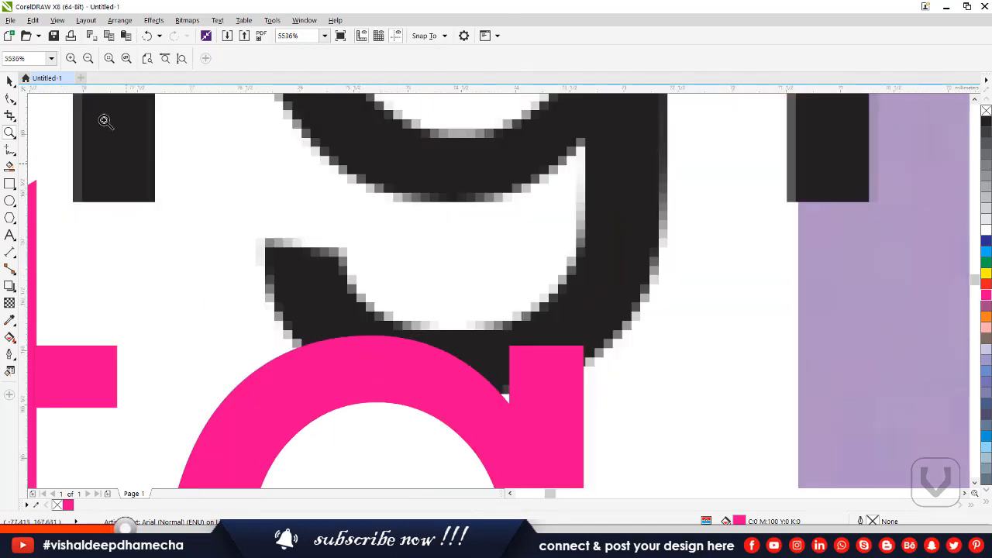
click(9, 80)
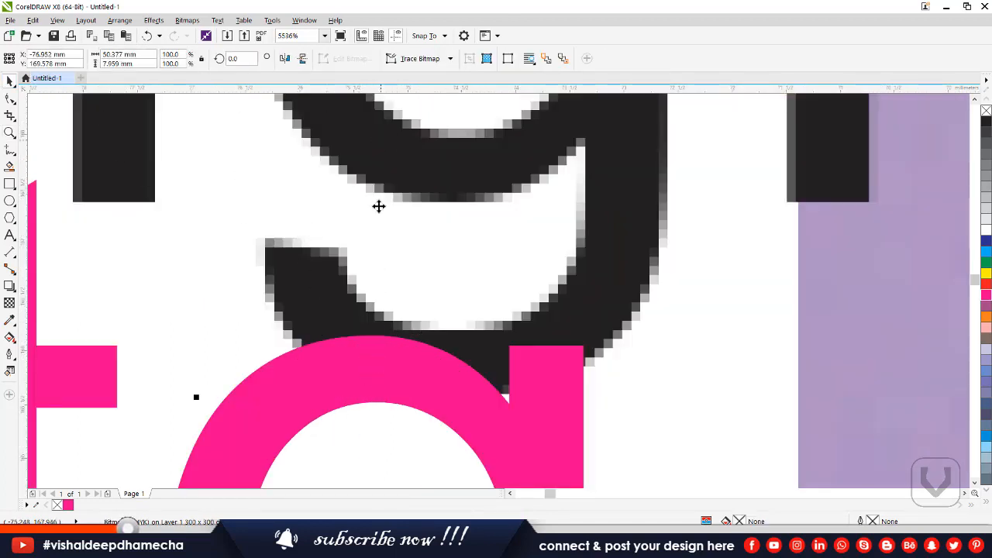
scroll(383, 350, up, 2)
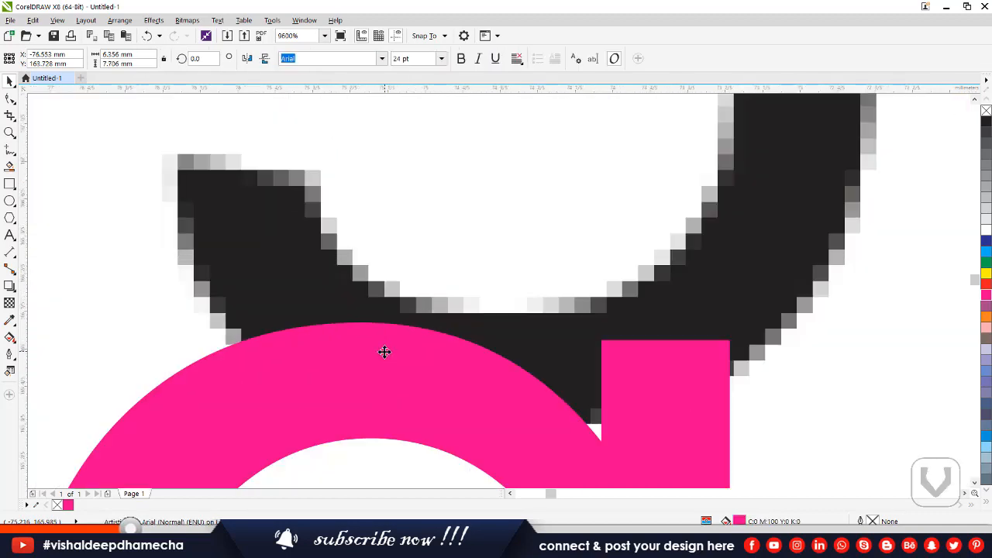
Delete the bitmap text and the magenta "tg" text.
key(F4)
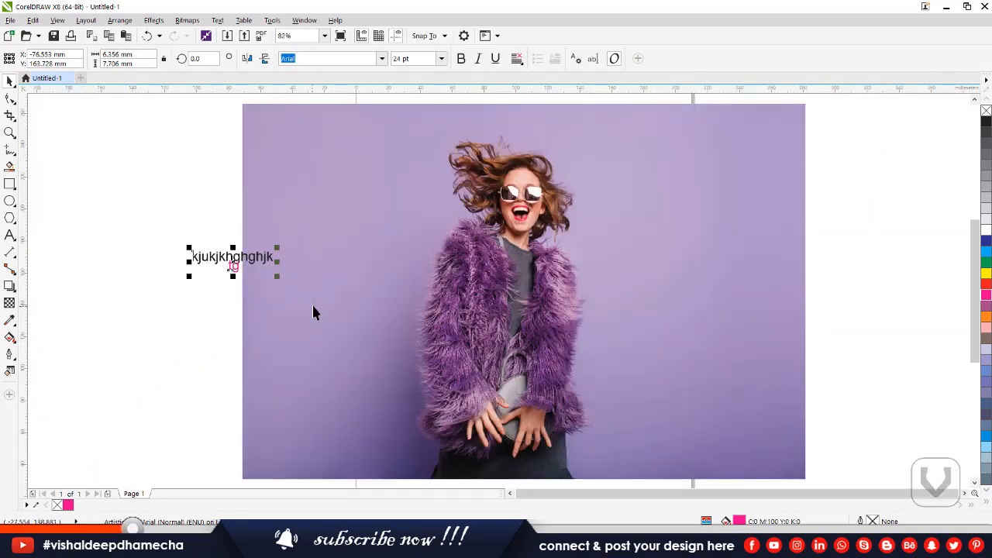
key(Delete)
Apply Auto Adjust to the photo twice.
click(553, 180)
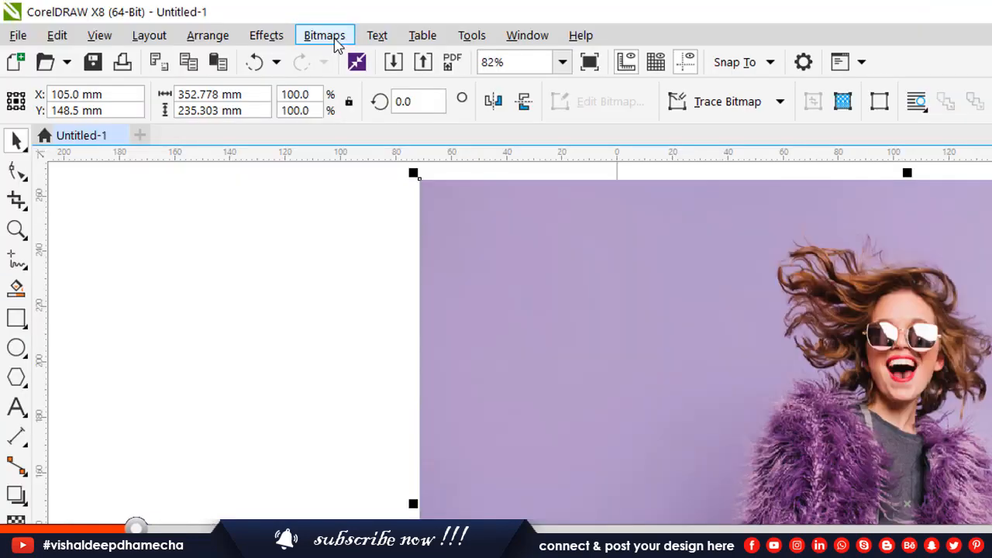
click(186, 20)
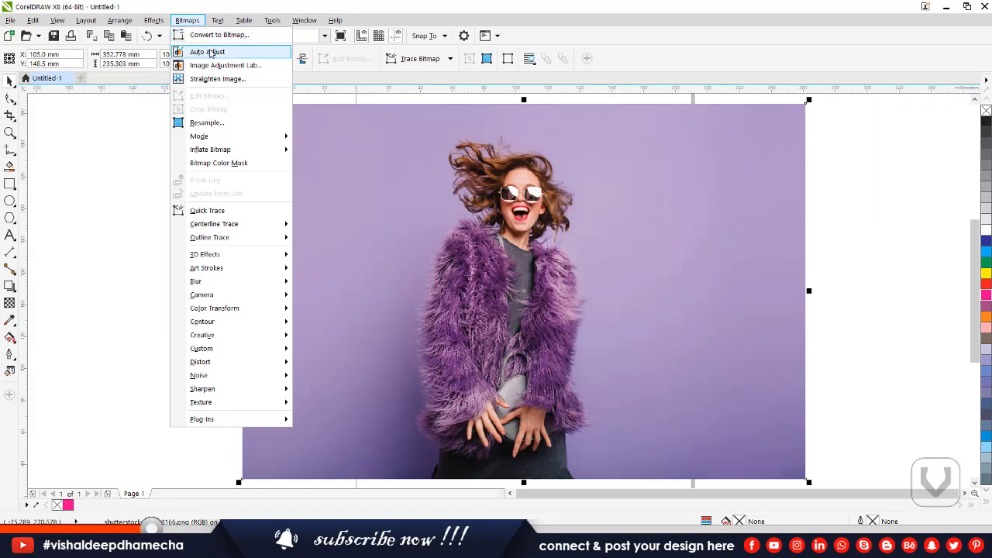
click(209, 53)
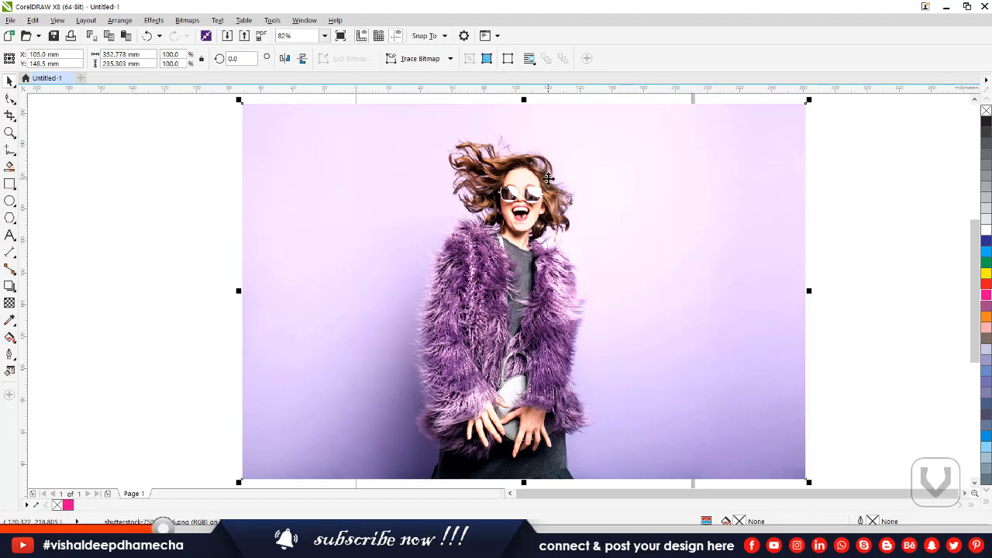
click(187, 20)
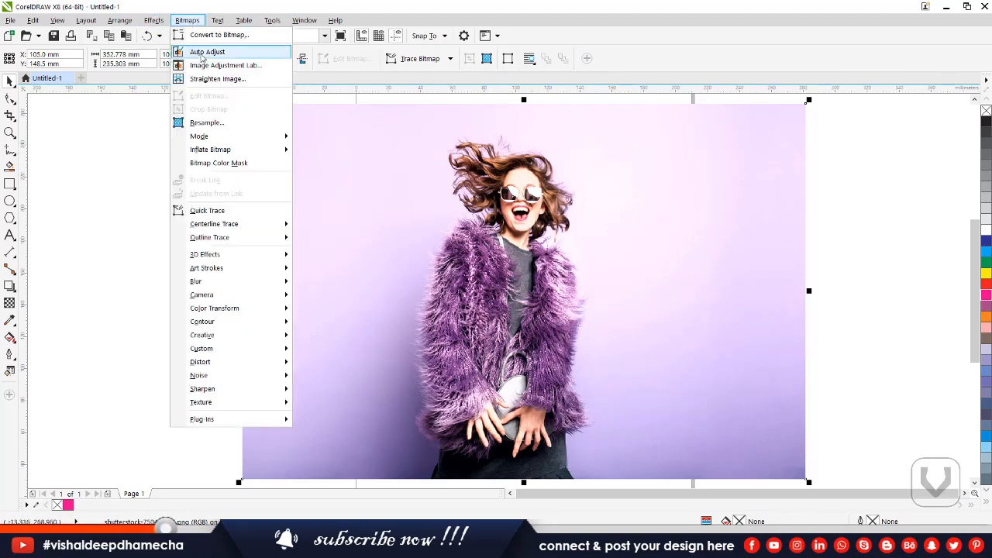
click(200, 57)
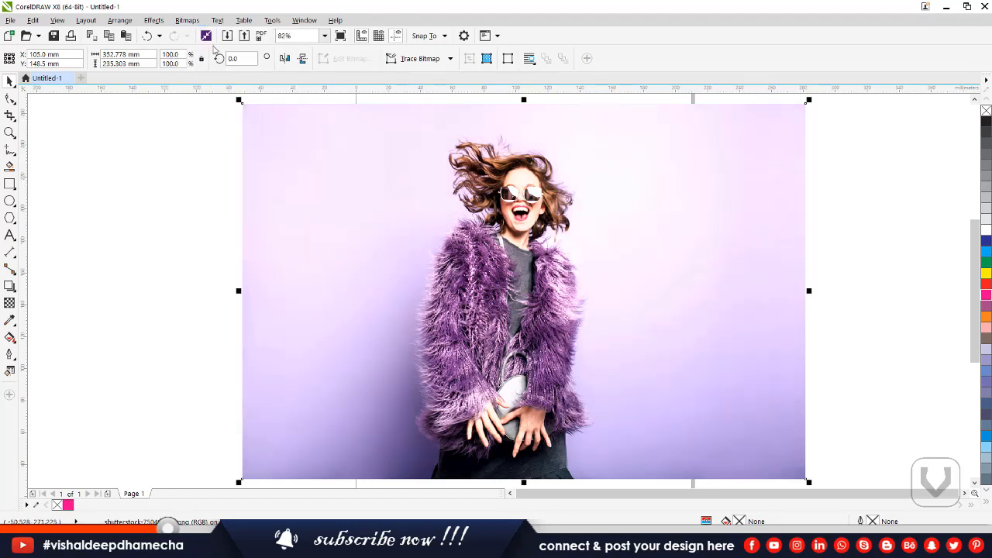
Preview the photo in the Image Adjustment Lab without applying changes, and undo the automatic adjustments.
click(154, 20)
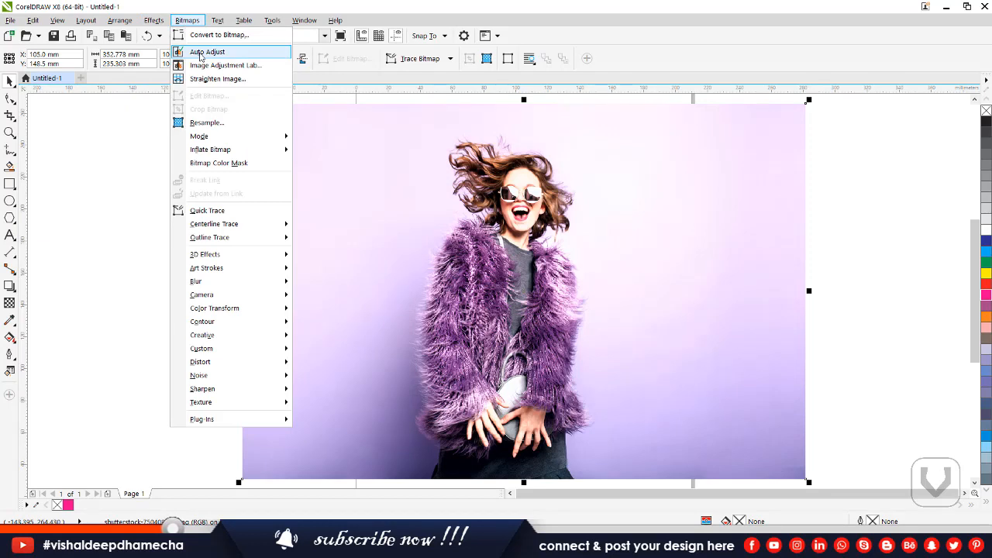
click(230, 67)
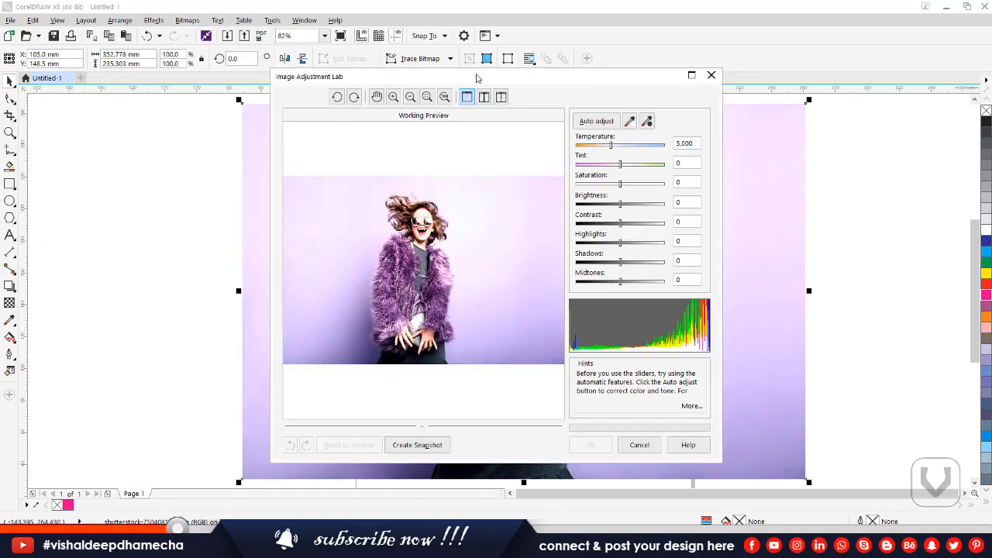
drag(477, 77, 701, 83)
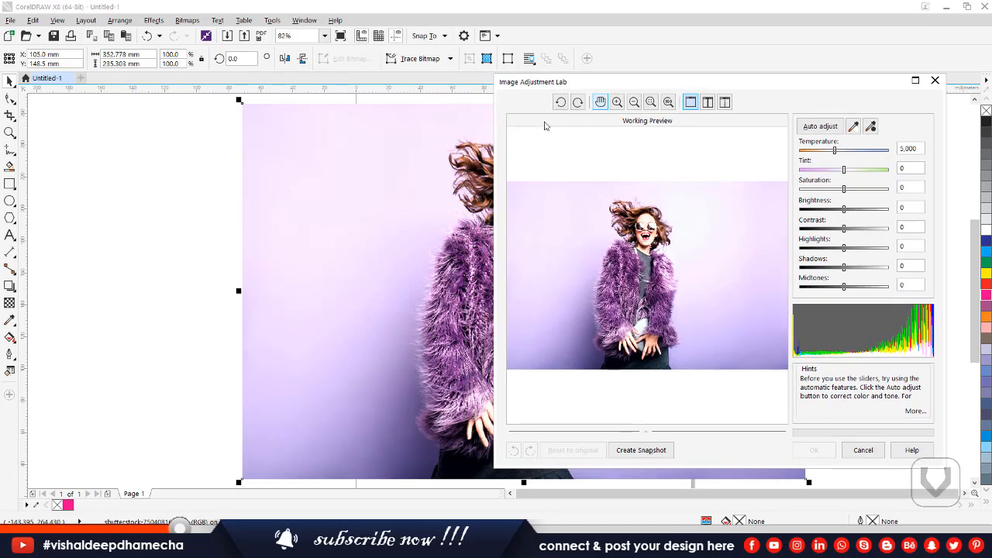
click(883, 450)
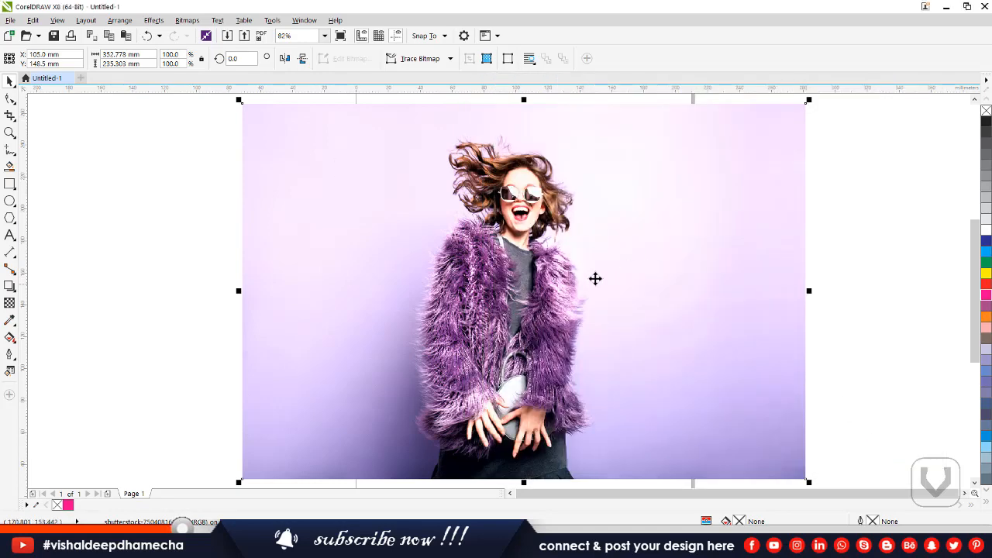
key(ctrl+z)
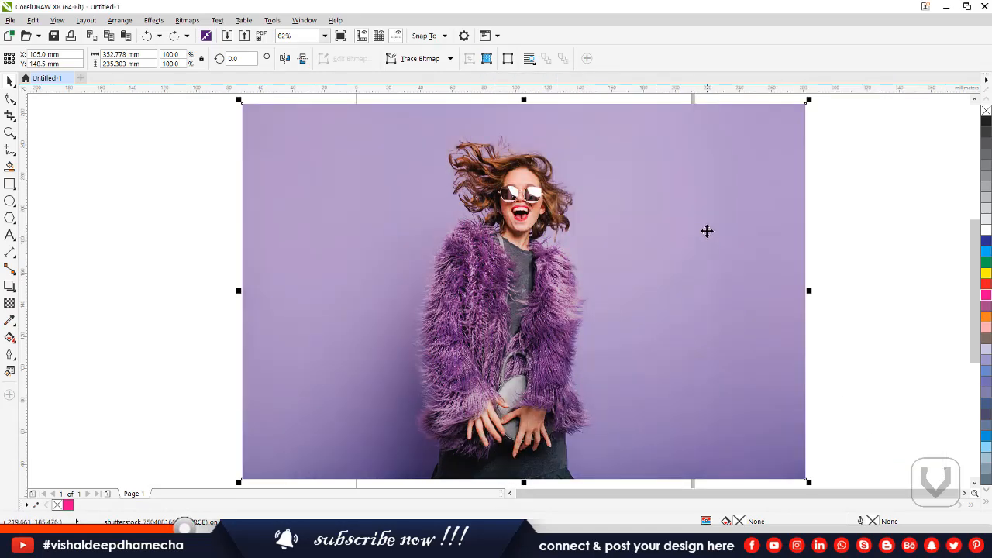
Move the photo about 72 mm to the left and open it in the Image Adjustment Lab, keeping the photo partly in view.
drag(488, 255, 374, 253)
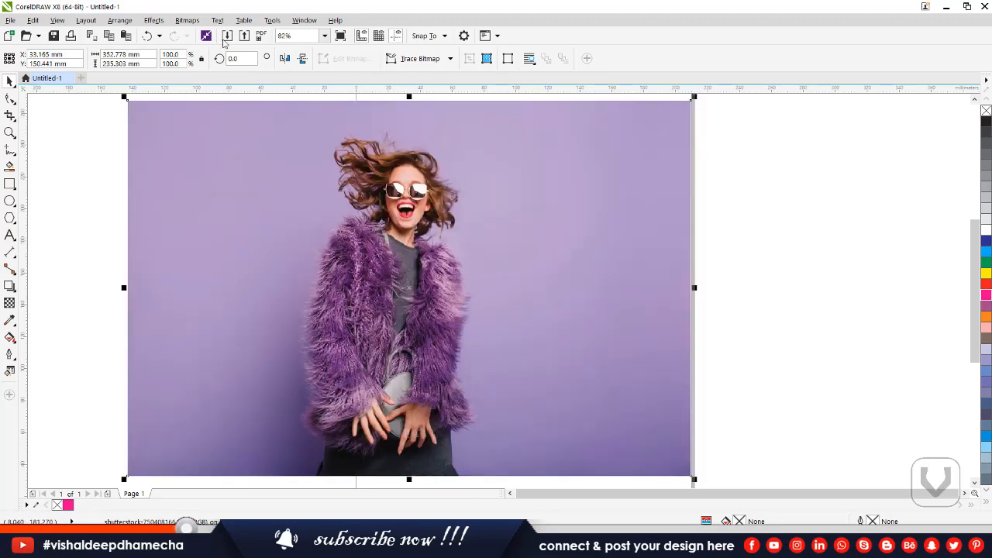
click(151, 24)
click(187, 20)
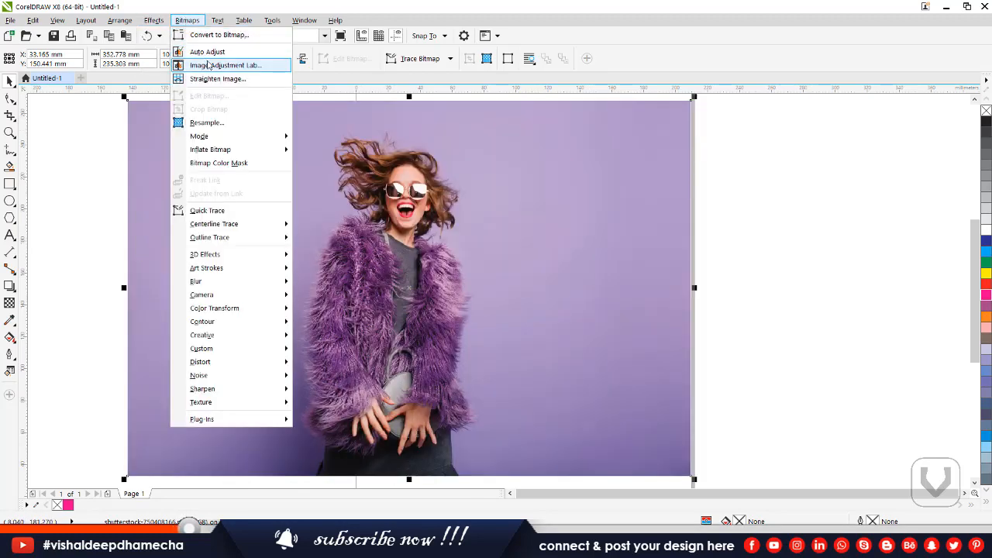
click(208, 65)
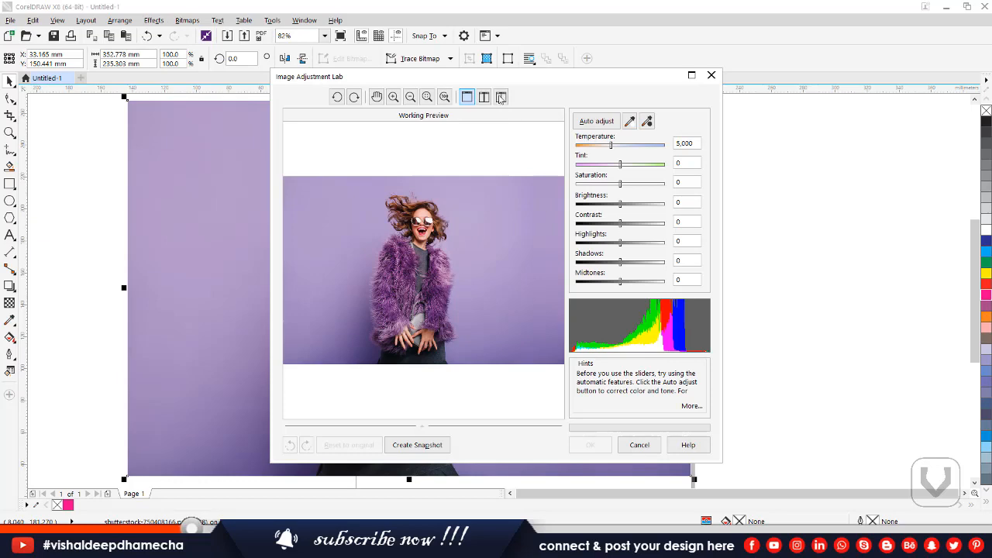
drag(486, 82, 721, 100)
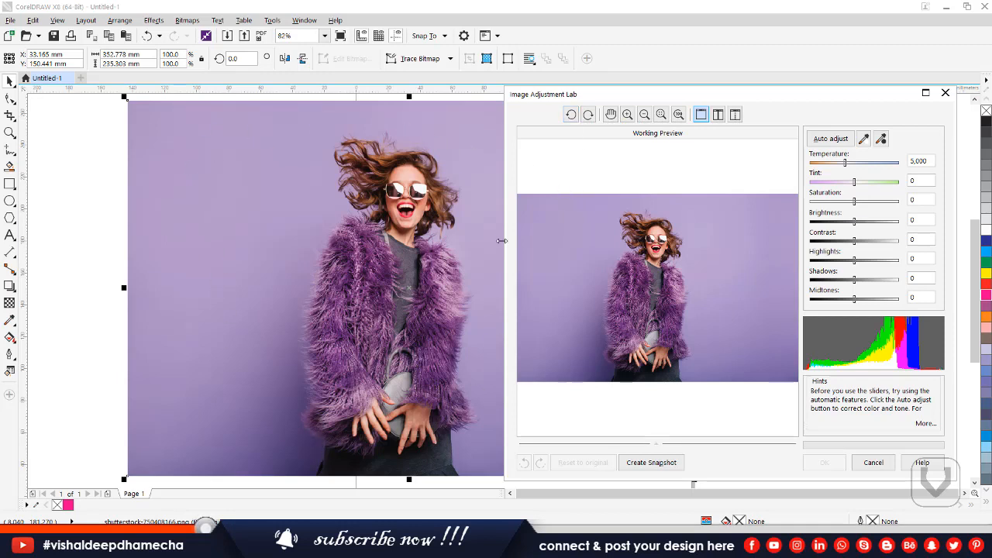
Rotate the photo 90 degrees counterclockwise in the Image Adjustment Lab, apply it, and undo the rotation.
click(571, 116)
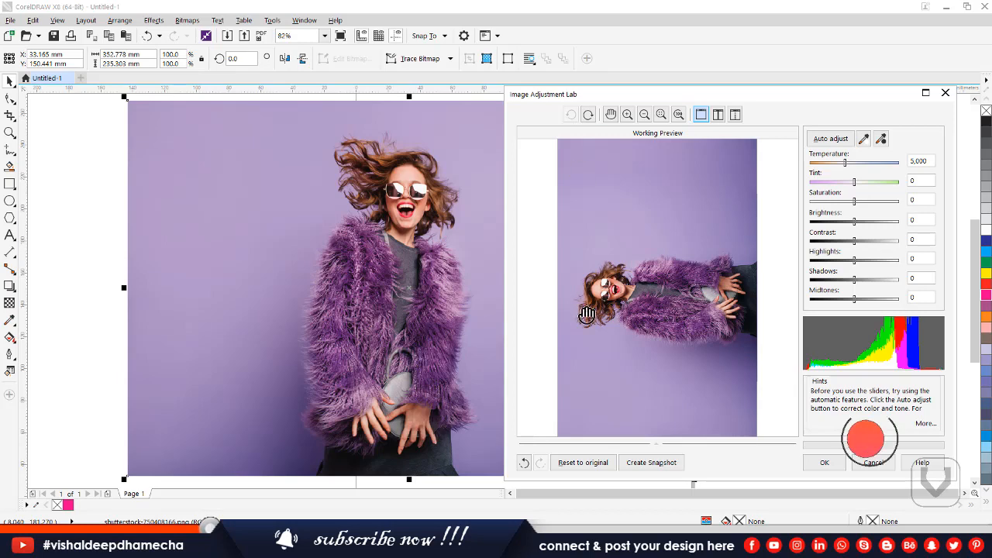
click(832, 467)
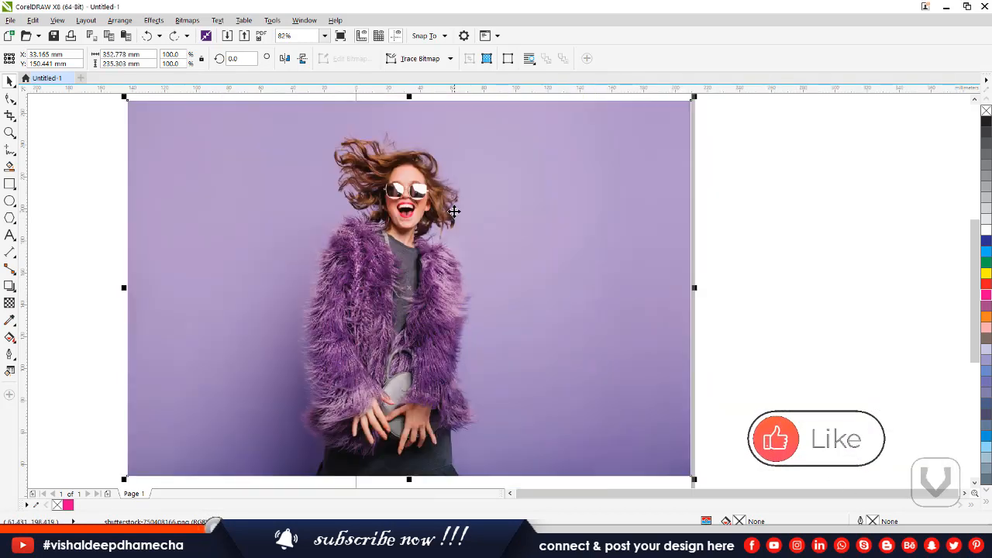
key(ctrl+z)
Reopen the Image Adjustment Lab and rotate the photo 90 degrees counterclockwise, twice clockwise, and back upright.
click(153, 20)
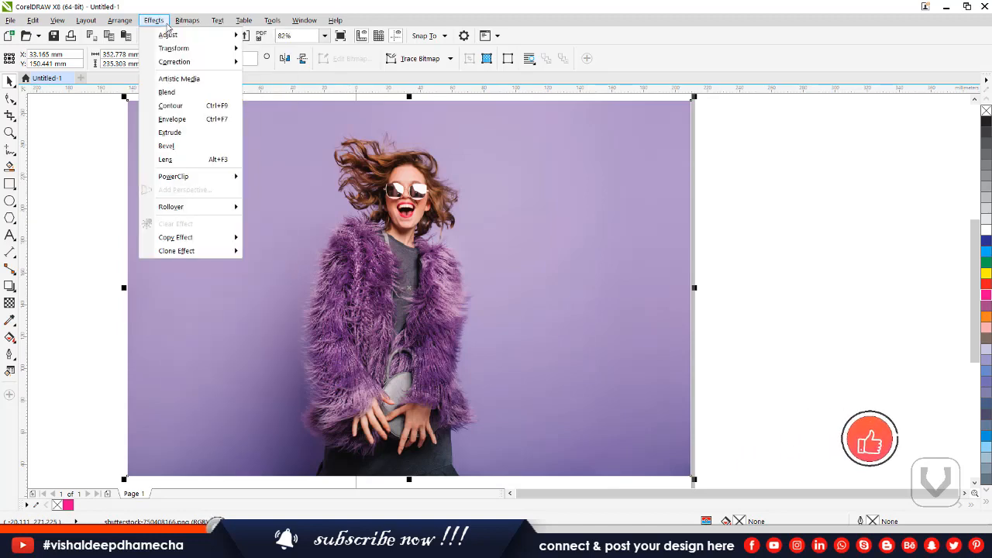
click(224, 68)
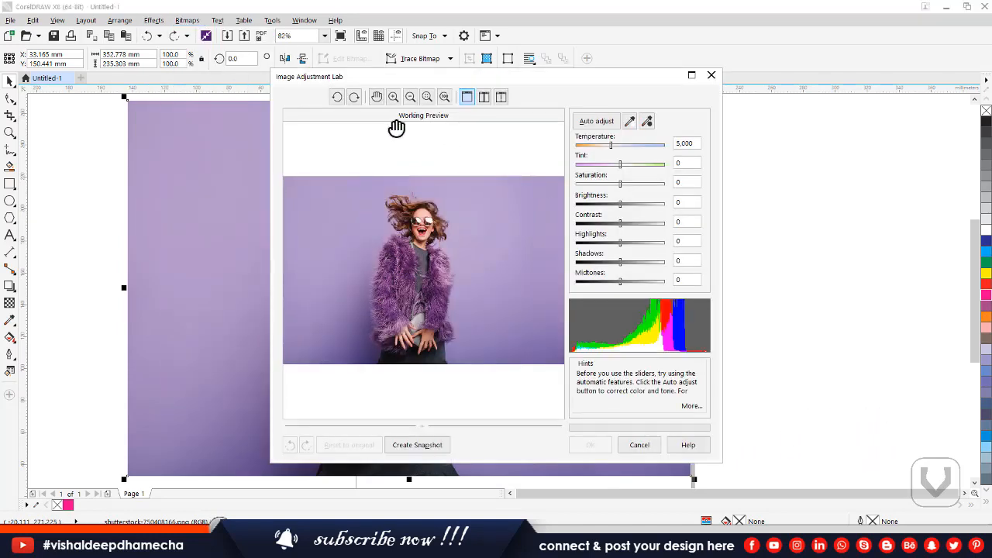
drag(395, 82, 693, 96)
click(634, 113)
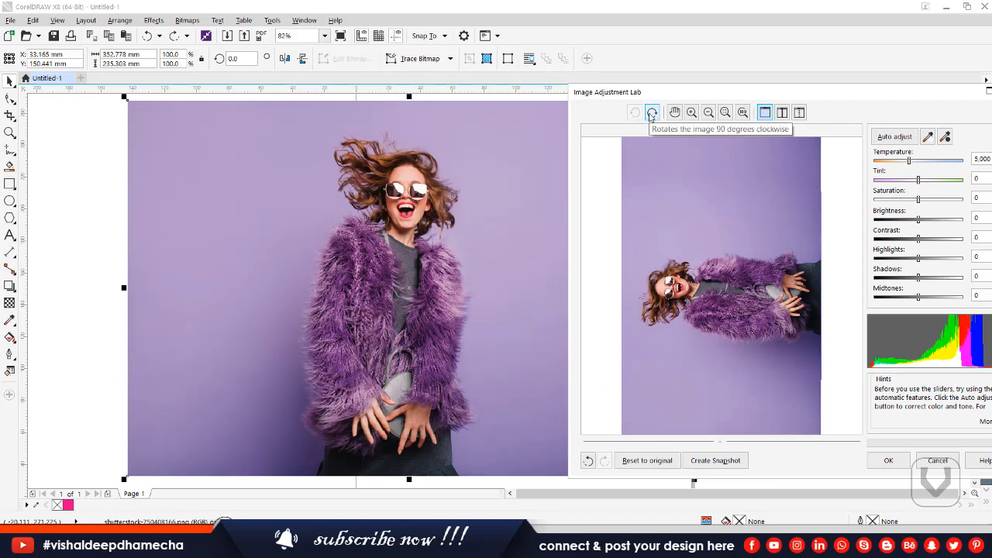
click(650, 113)
click(651, 113)
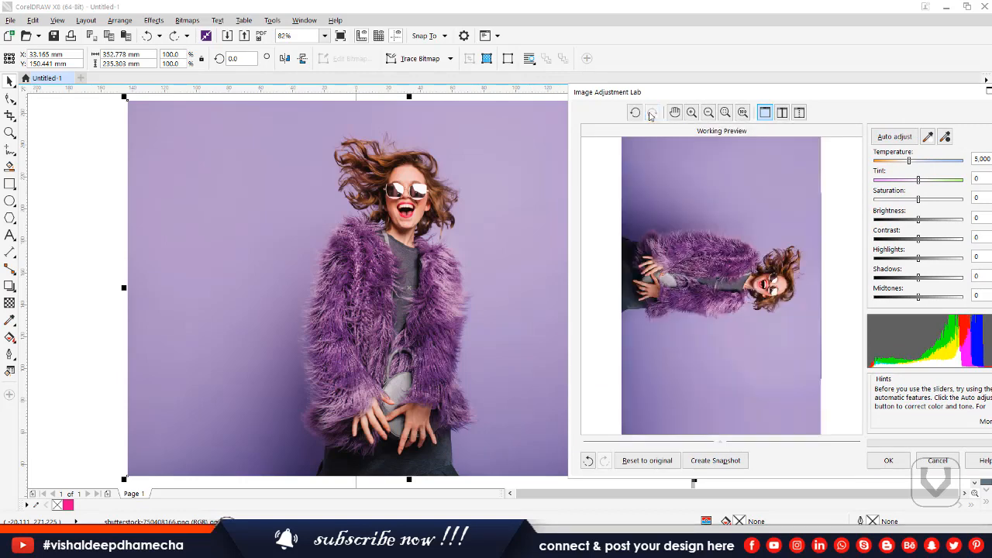
click(635, 113)
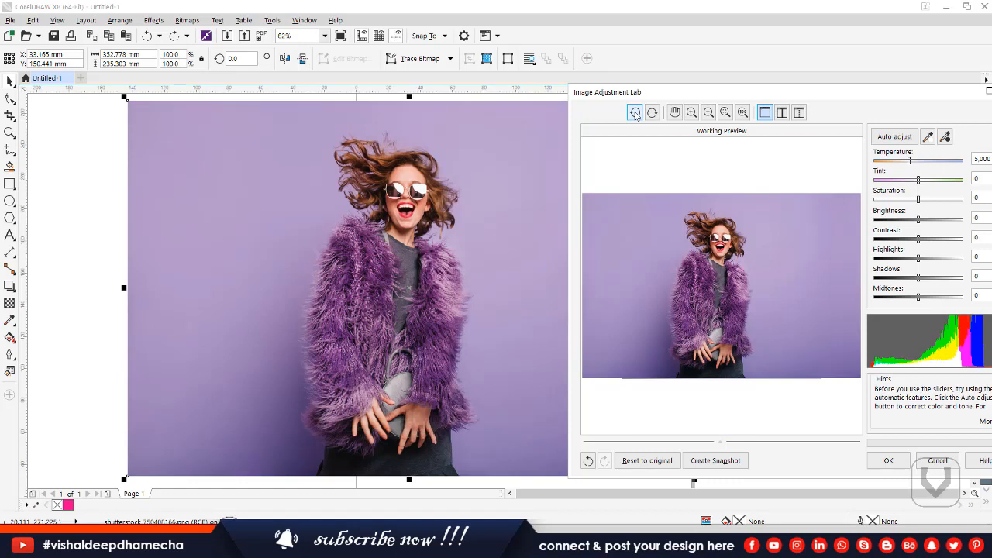
Zoom into the preview and pan across the face, background, hands and fur coat to examine the details.
click(691, 113)
drag(690, 240, 744, 287)
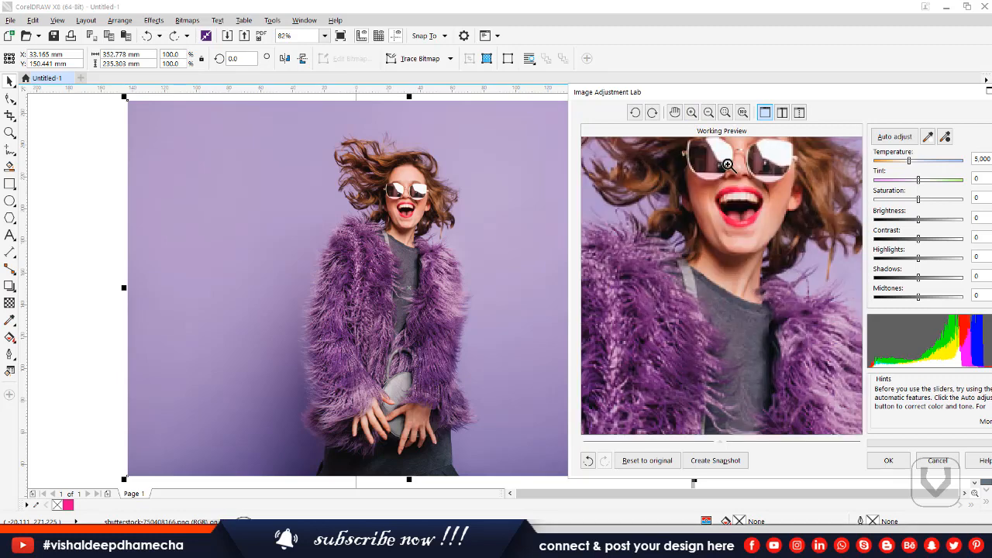
click(675, 114)
drag(639, 286, 814, 280)
drag(646, 264, 792, 236)
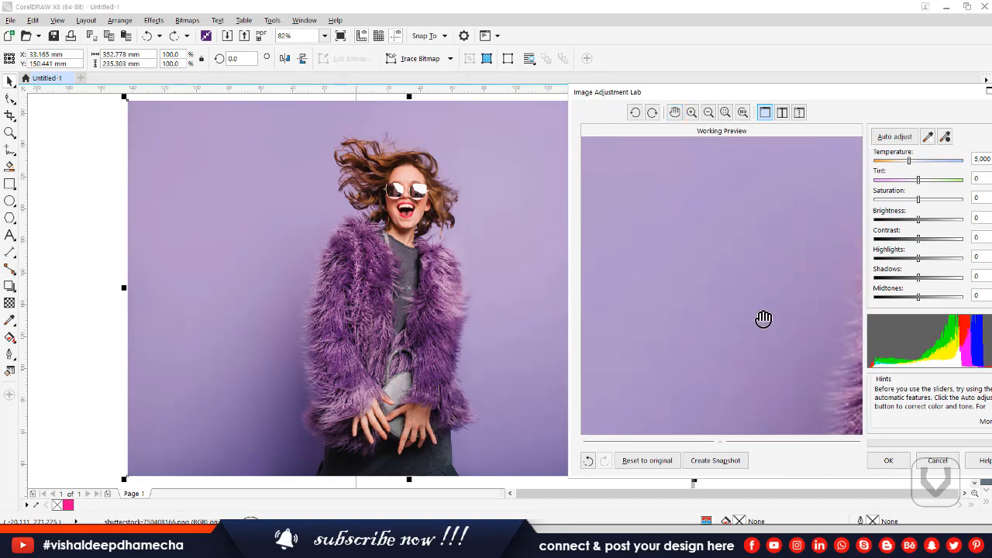
drag(764, 318, 646, 232)
drag(767, 298, 668, 267)
drag(787, 318, 669, 236)
drag(722, 351, 702, 216)
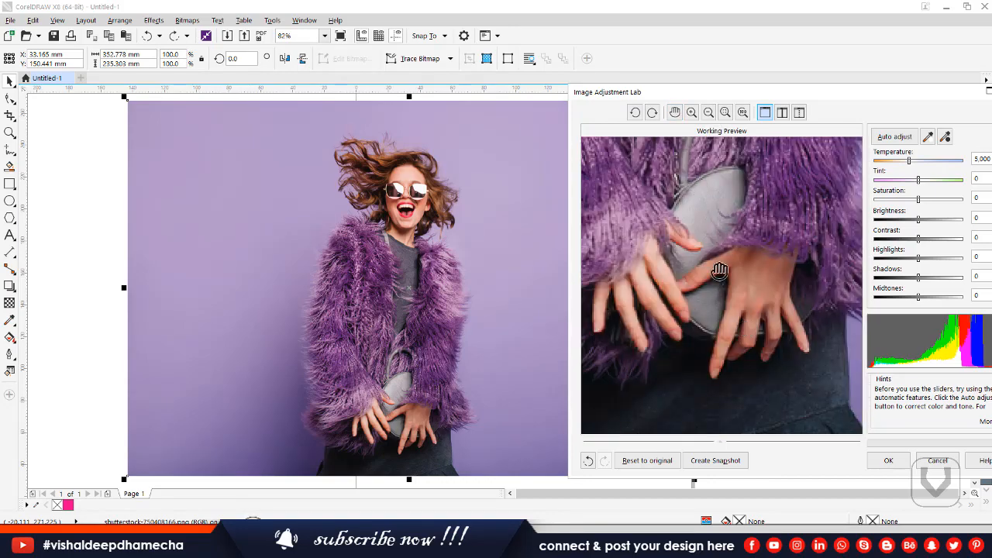
drag(720, 270, 728, 407)
drag(754, 320, 731, 436)
drag(724, 302, 544, 295)
drag(702, 287, 787, 130)
drag(640, 329, 672, 179)
drag(705, 270, 627, 351)
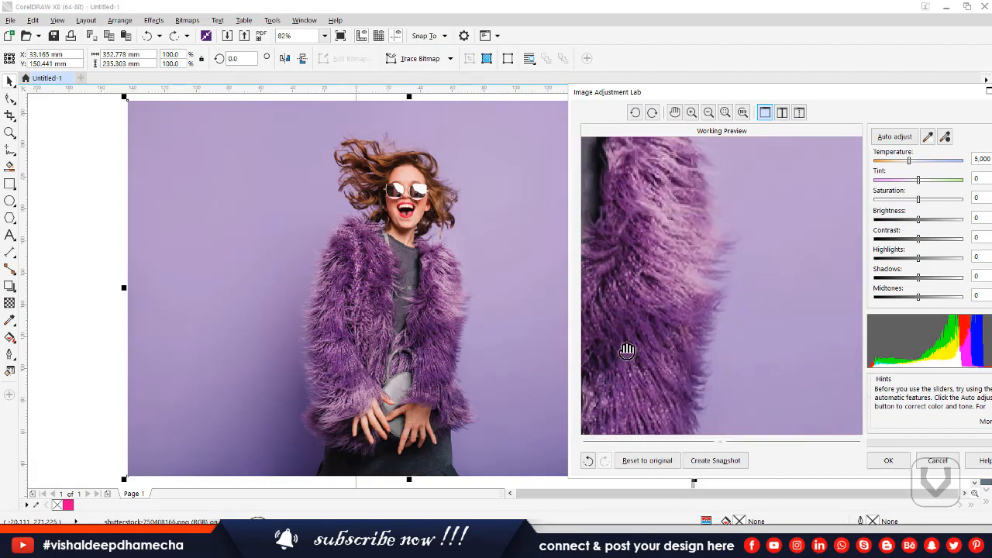
drag(661, 210, 724, 277)
drag(693, 222, 746, 302)
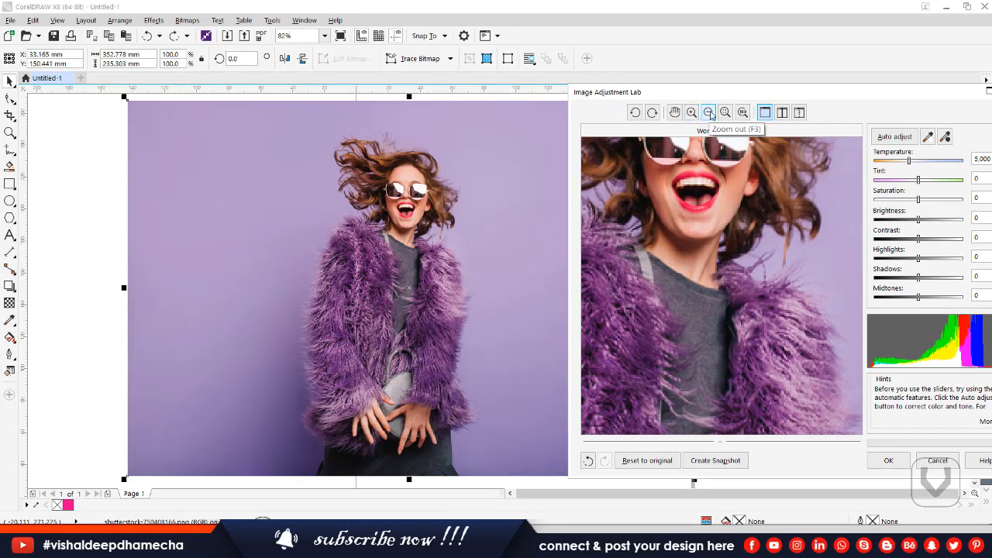
Examine the face and coat in the preview at closer and wider zoom levels, ending with the whole photo fitted.
click(691, 113)
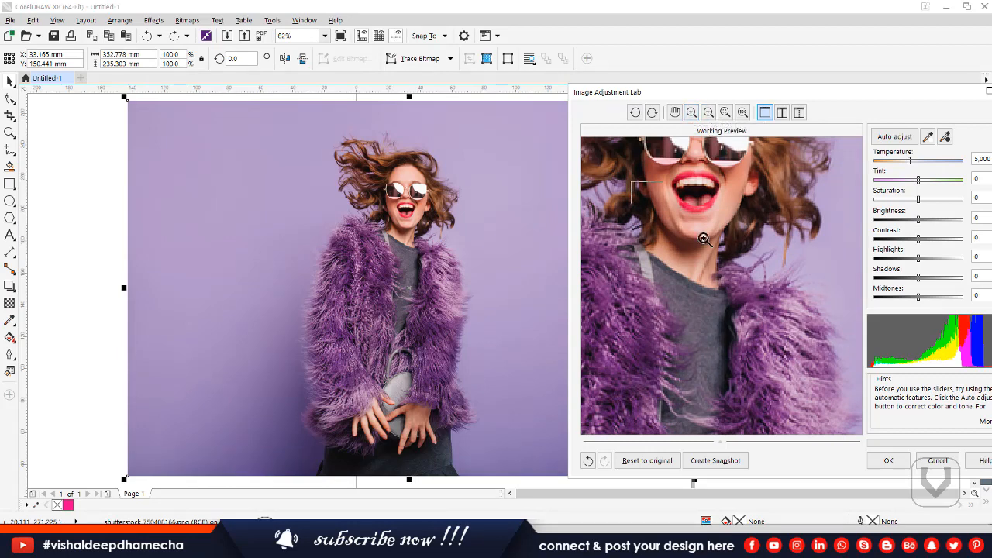
click(770, 327)
click(849, 312)
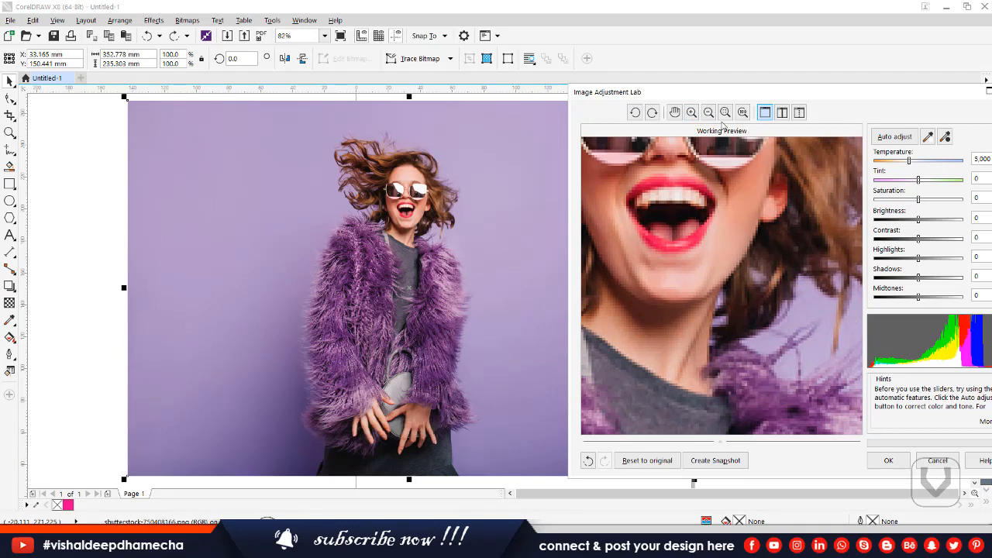
click(595, 313)
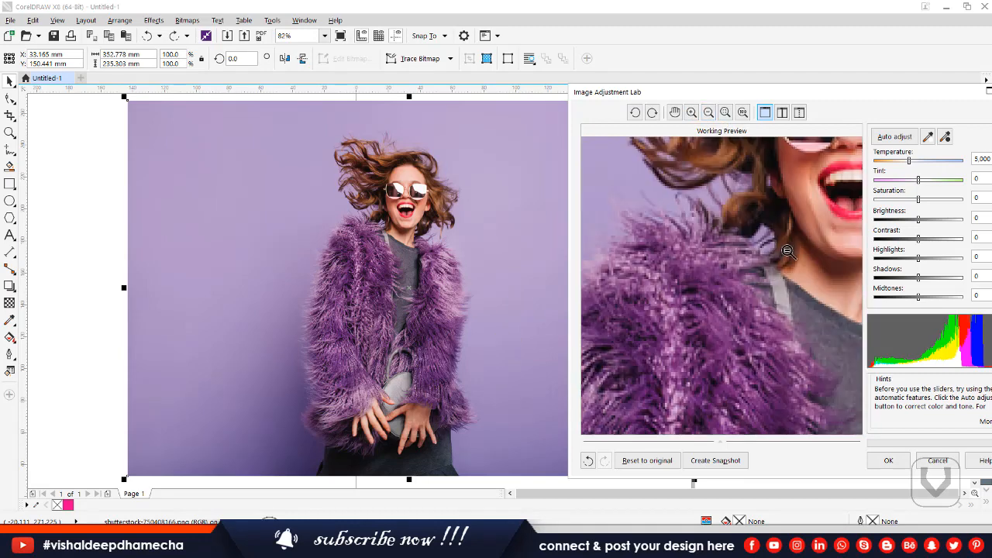
click(678, 265)
click(717, 269)
click(765, 268)
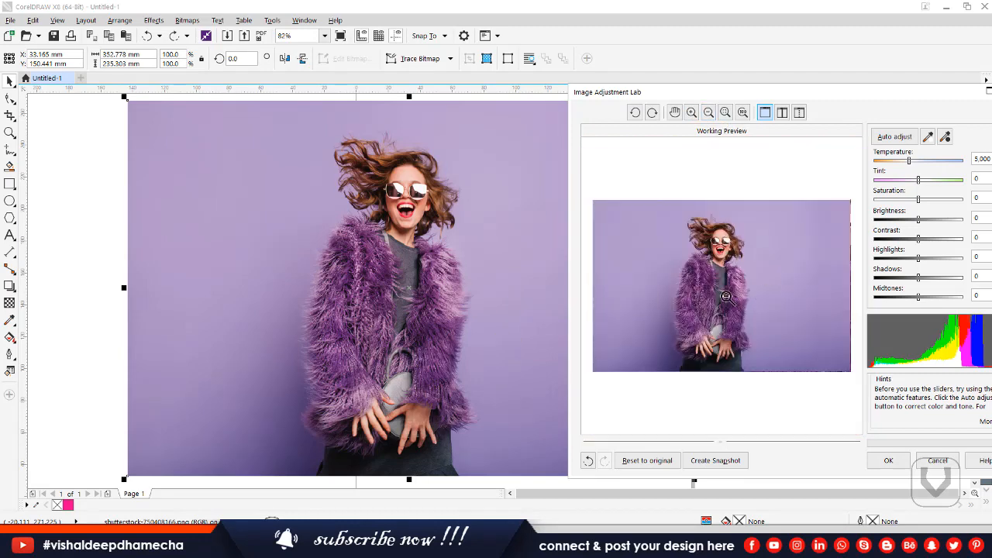
click(726, 113)
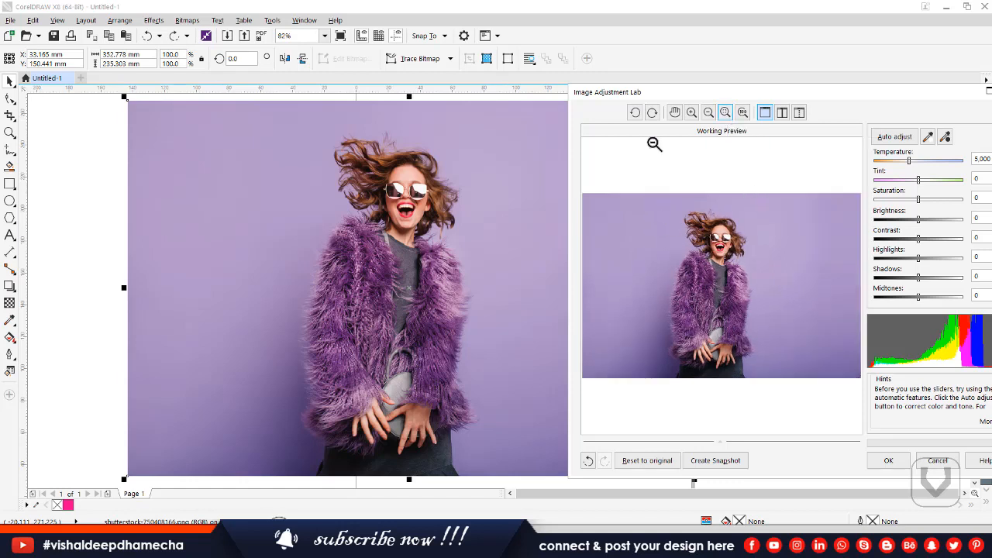
Inspect the woman's face up close, compare it with the fitted photo, and show the preview at 100% size.
click(689, 114)
drag(645, 198, 823, 276)
drag(643, 180, 852, 310)
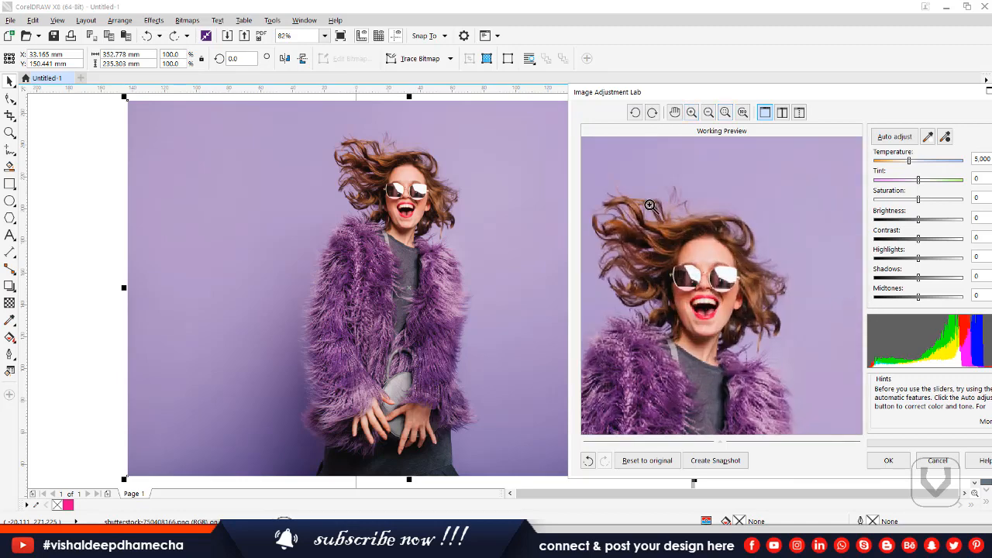
drag(640, 197, 812, 352)
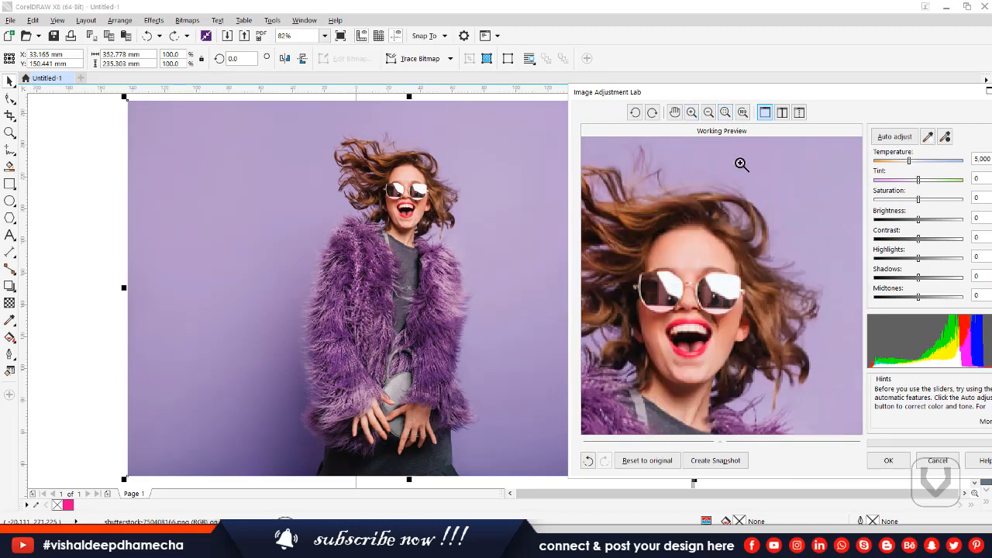
click(726, 113)
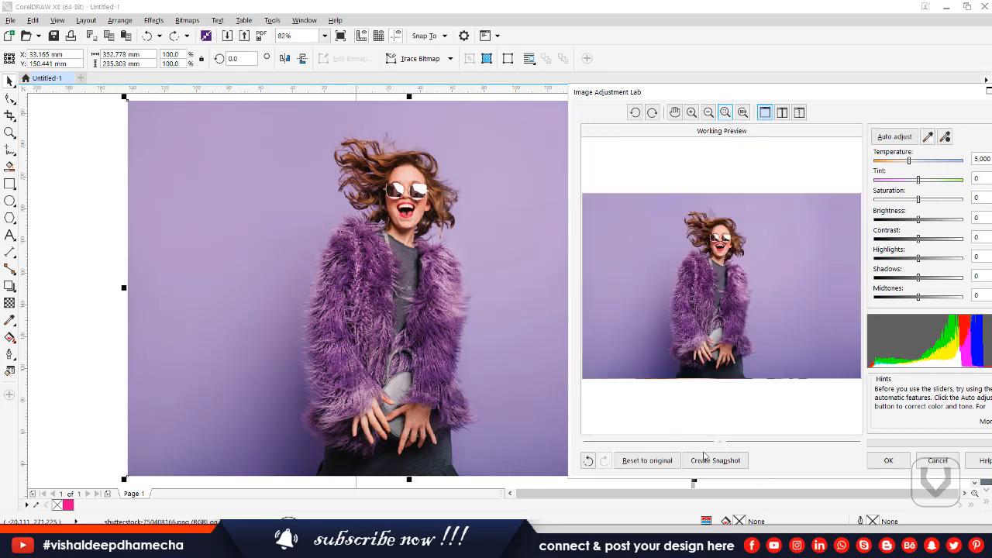
click(742, 113)
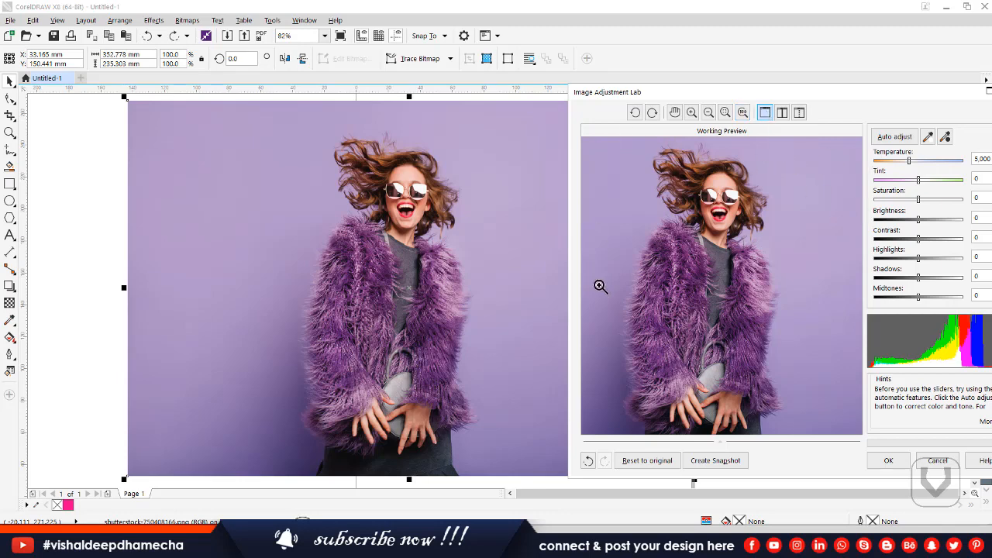
Show the original and the working preview side by side, inspect the face, and display both at 100% size.
click(784, 118)
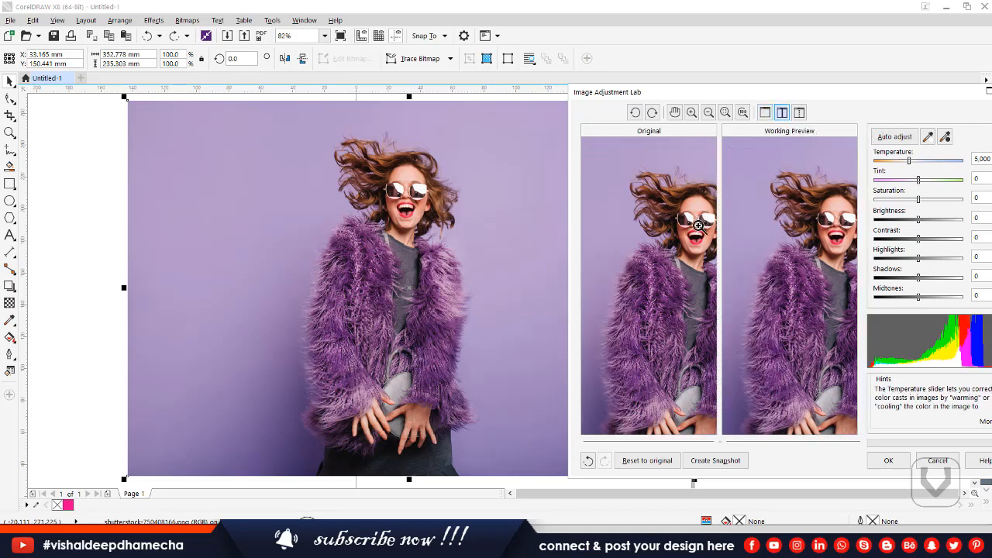
click(674, 229)
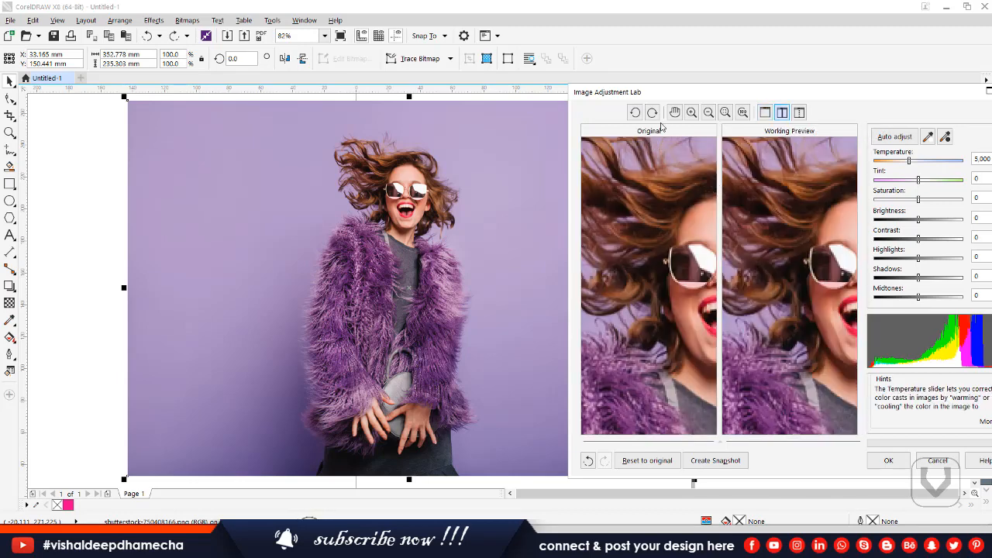
click(725, 112)
click(742, 112)
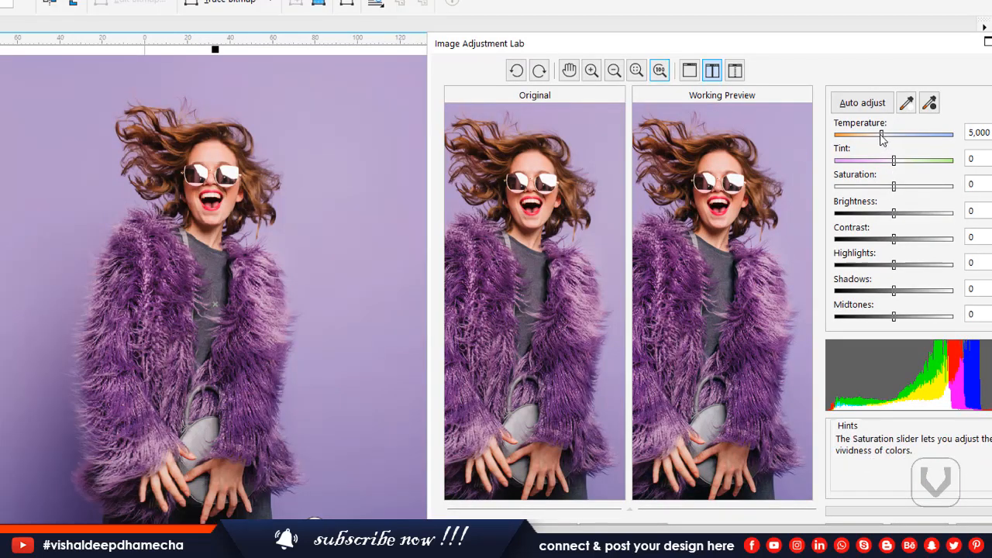
Set the photo's temperature to 4,136 and its tint to 38.
drag(881, 135, 918, 135)
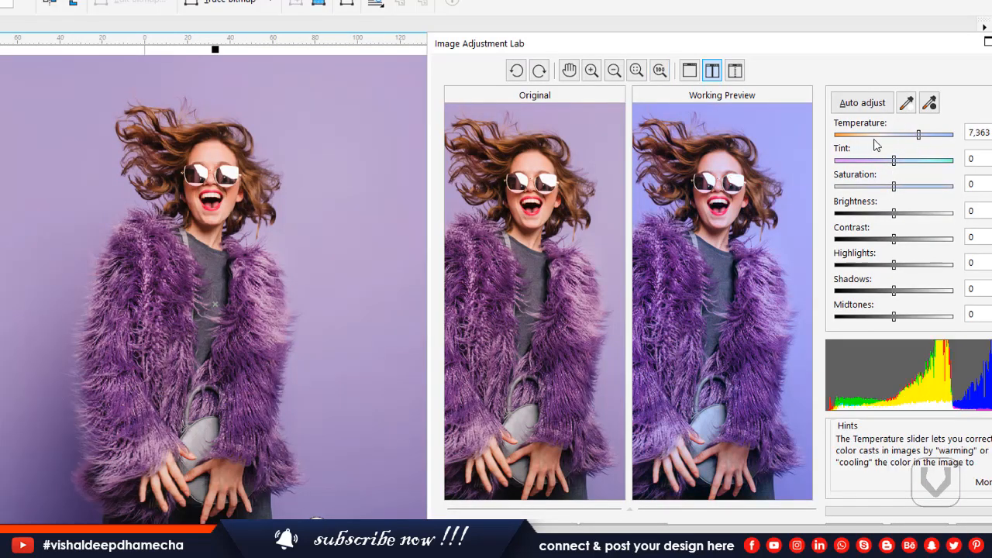
click(868, 135)
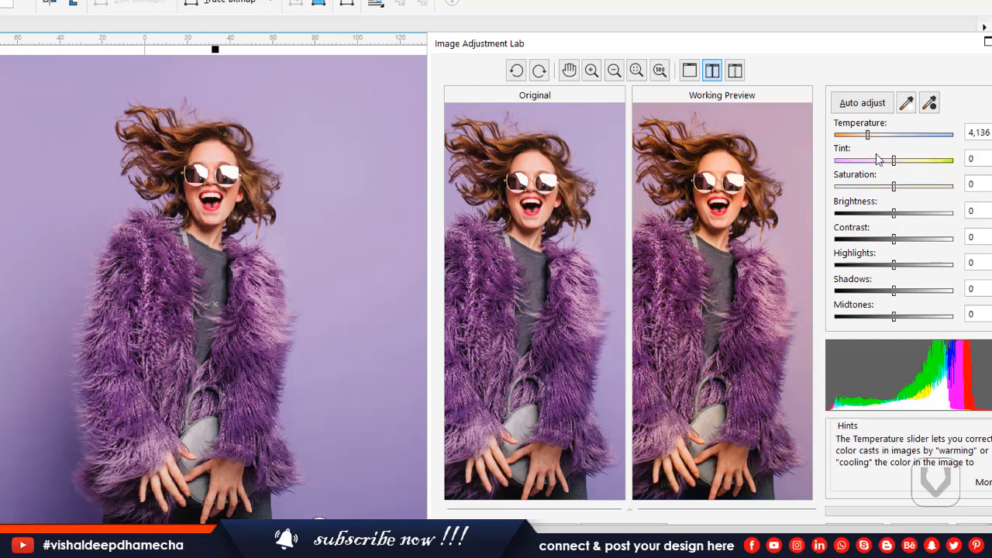
click(878, 159)
click(916, 160)
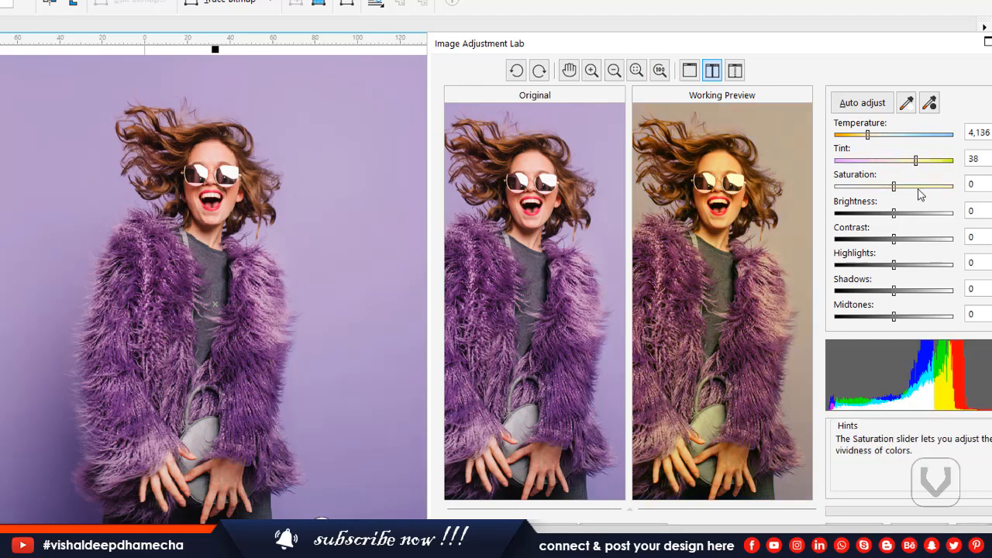
Set the saturation to -55, brightness to 25, contrast to 5 and highlights to 39.
click(861, 187)
click(862, 213)
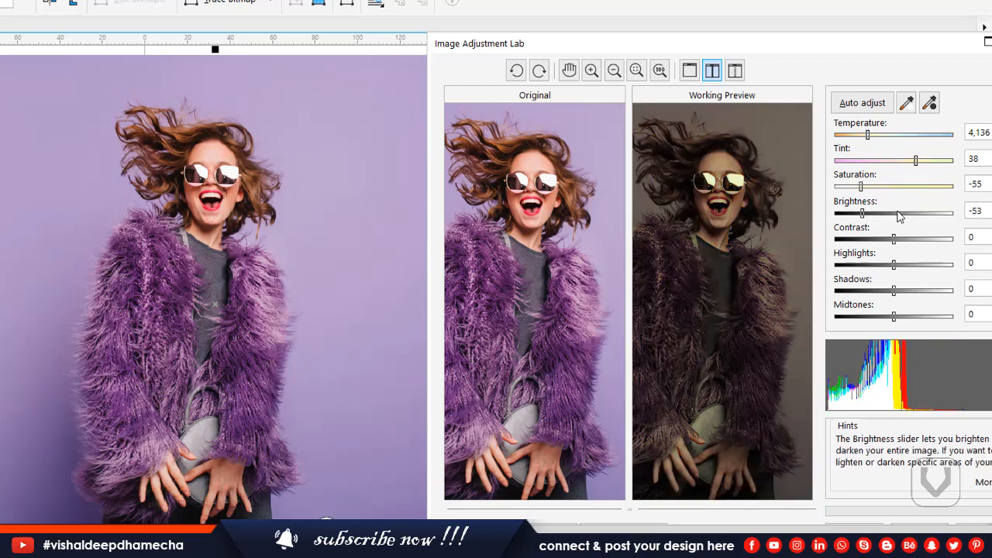
click(927, 239)
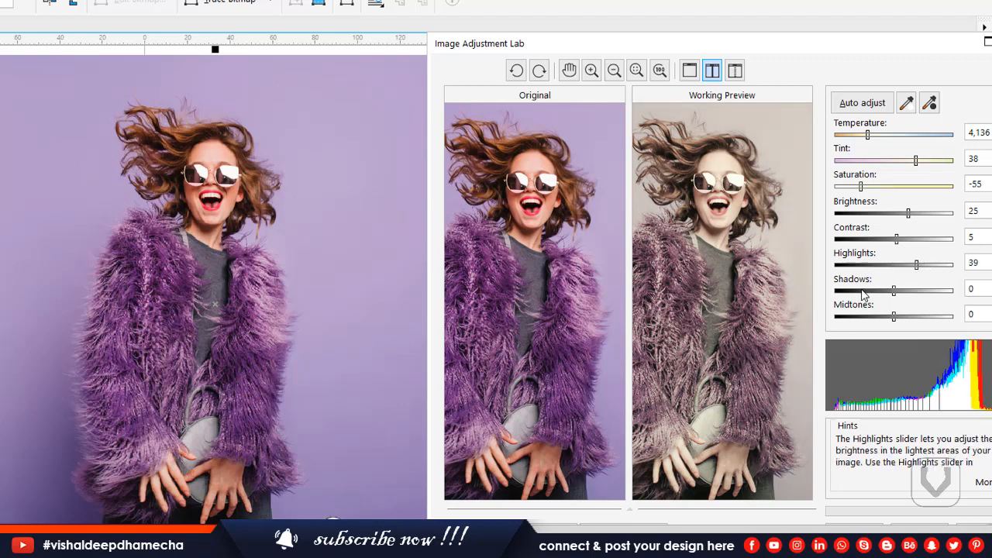
Set the shadows to 44 and show the original and adjusted photo in a split before-and-after preview.
click(862, 291)
click(922, 291)
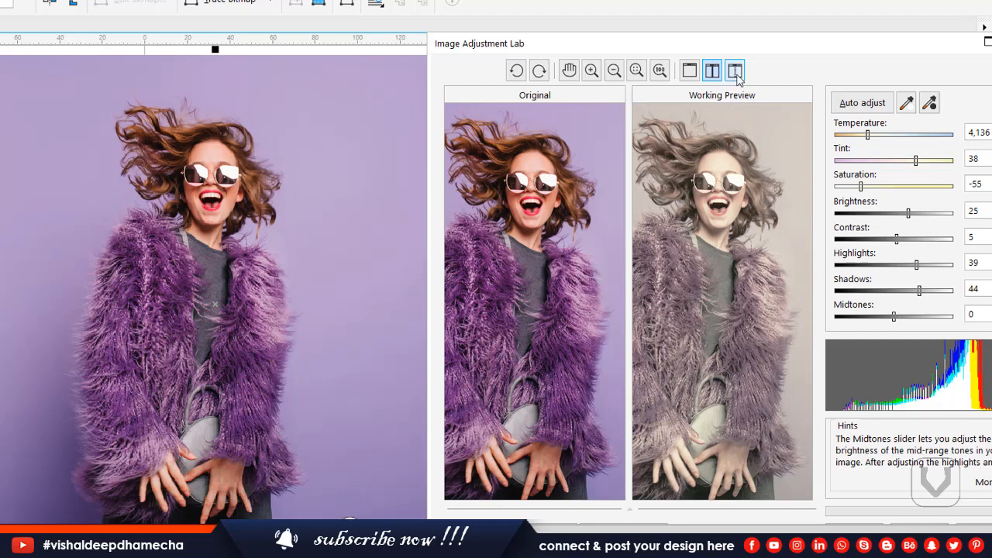
click(736, 76)
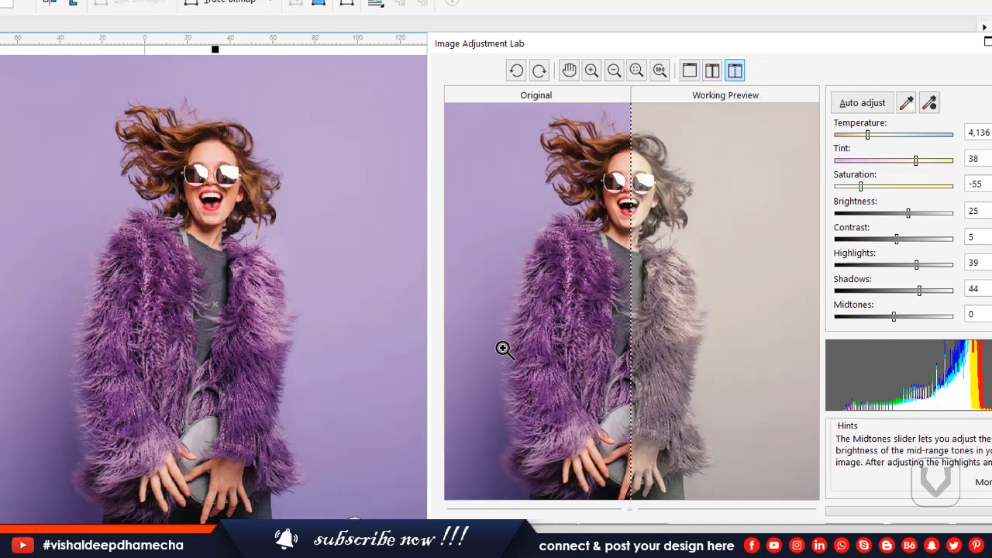
Set the photo's saturation to 74, tint to -47 and temperature to 6,055, and bring the whole adjustment dialog into view.
click(939, 187)
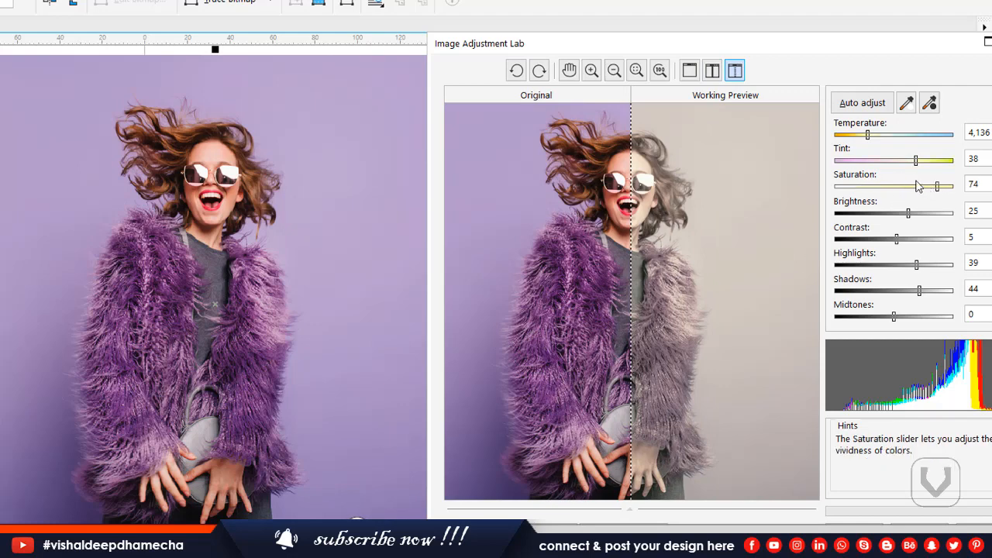
click(866, 161)
drag(868, 134, 899, 135)
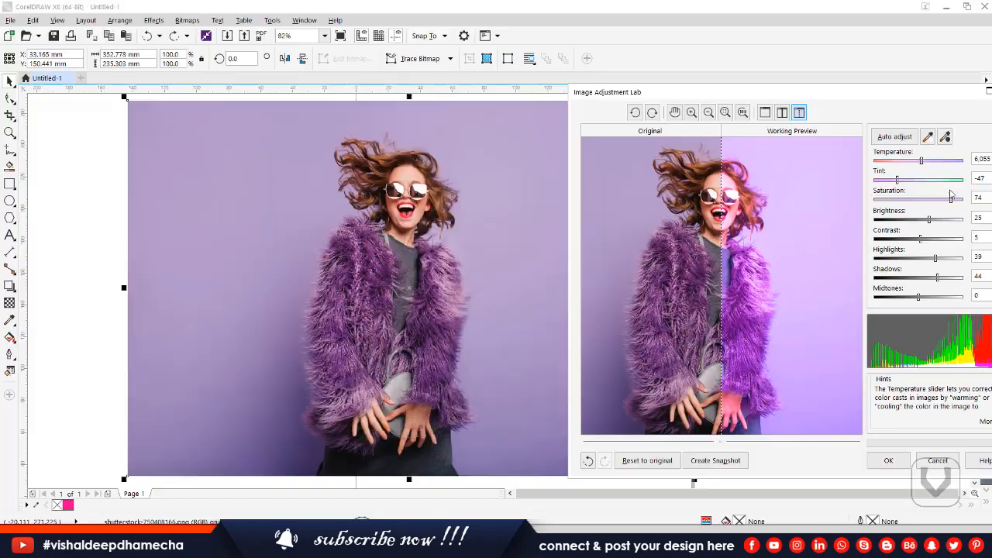
drag(887, 97, 737, 75)
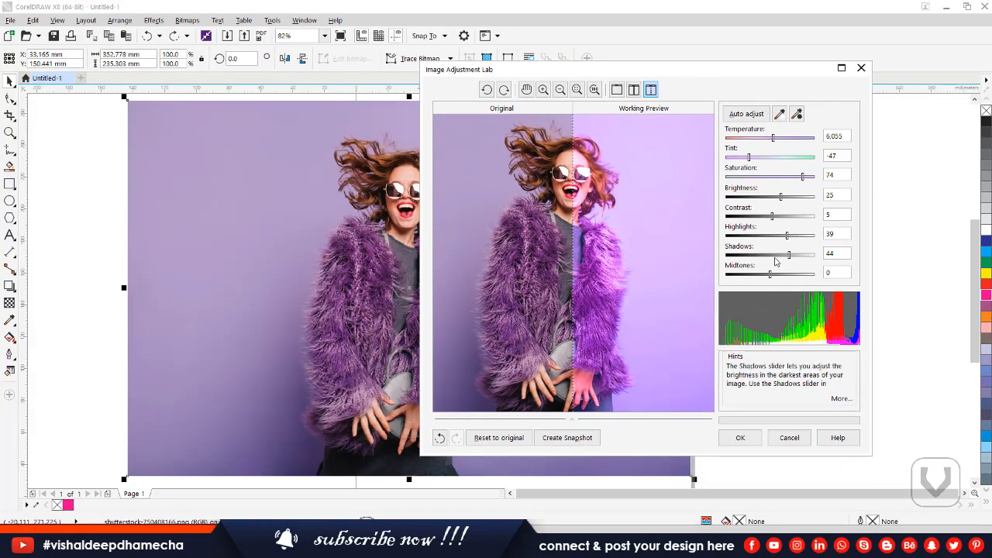
Set the shadows to 20 and the brightness to 20, and discard all the Image Adjustment Lab changes.
drag(770, 258, 779, 257)
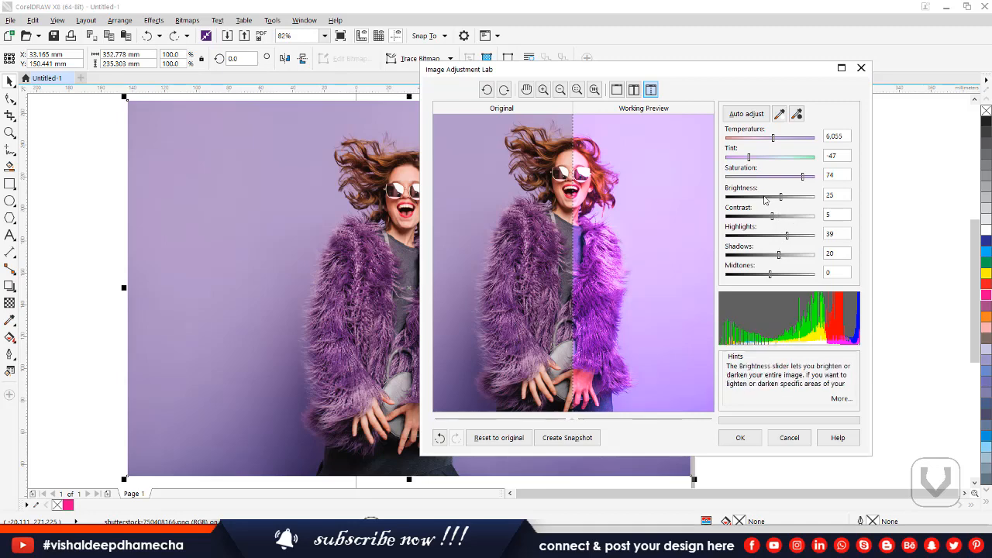
drag(765, 199, 781, 197)
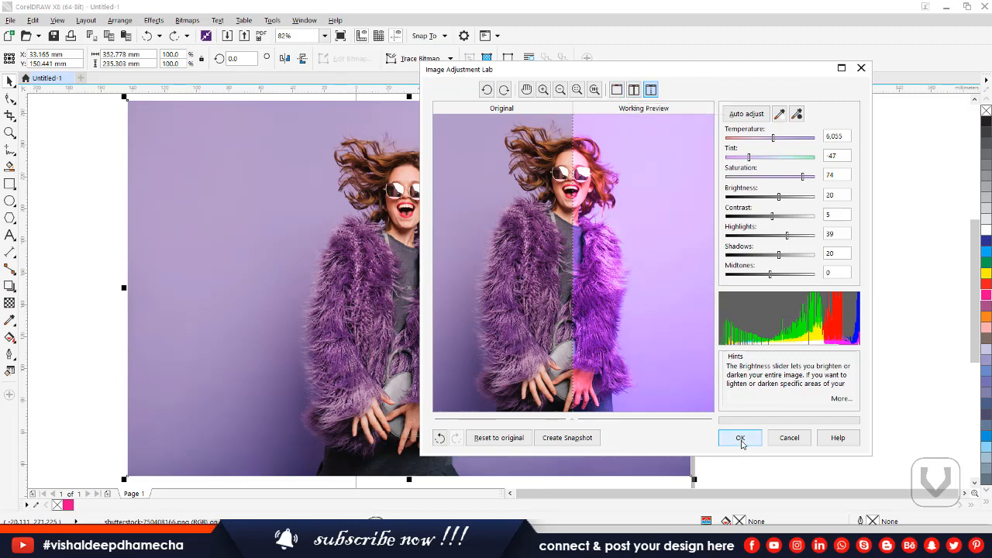
click(788, 438)
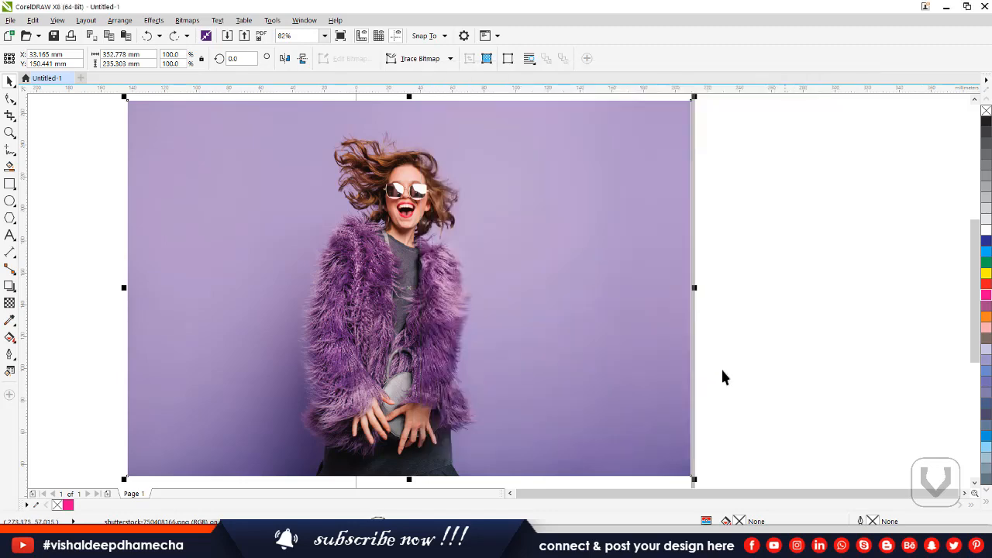
Open Straighten Image for the photo, move the dialog off the subject, and display the preview at 100% size.
click(187, 20)
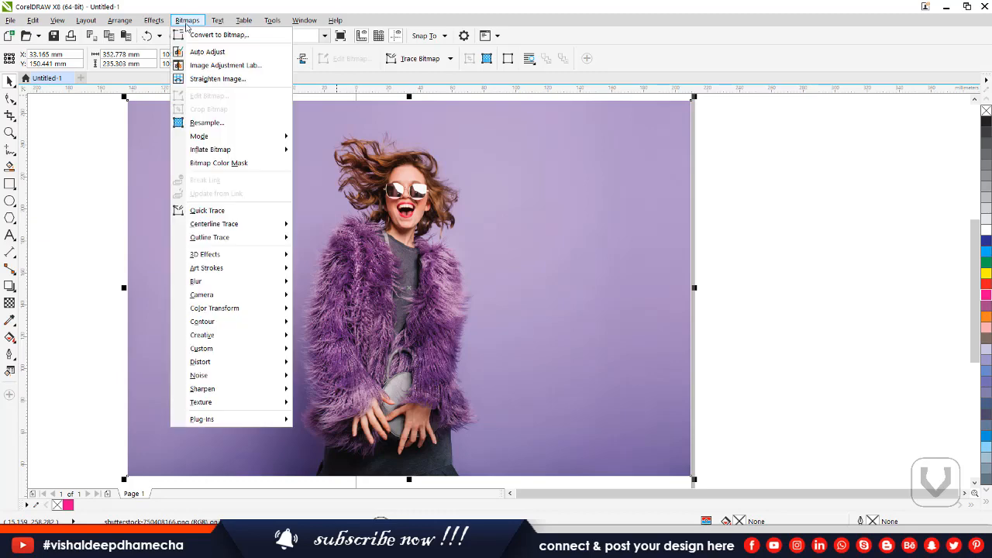
click(218, 80)
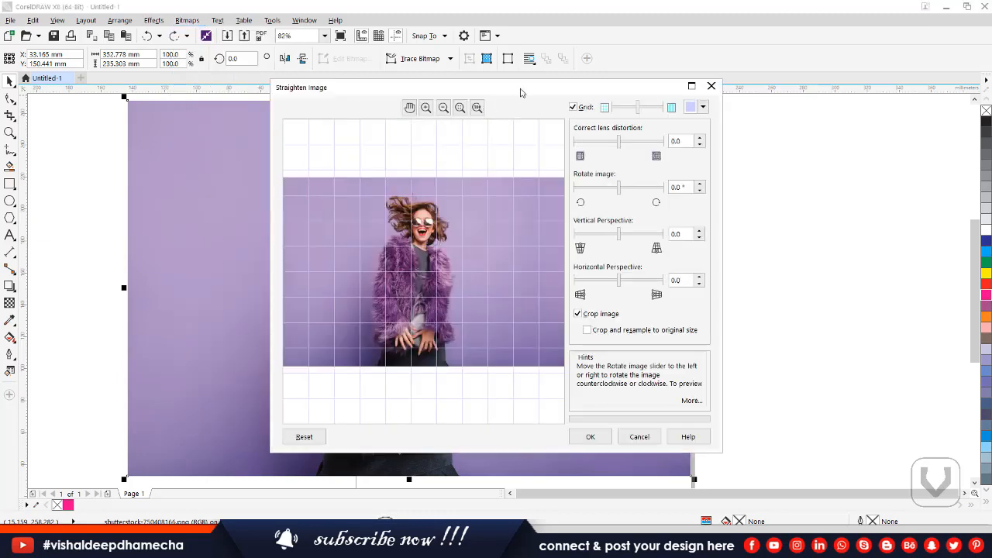
drag(521, 92, 747, 81)
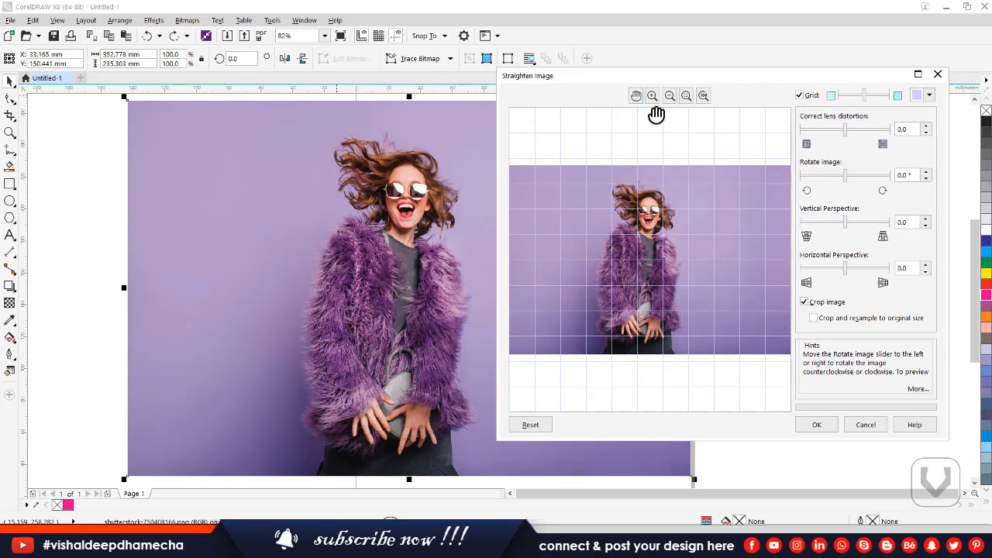
click(703, 95)
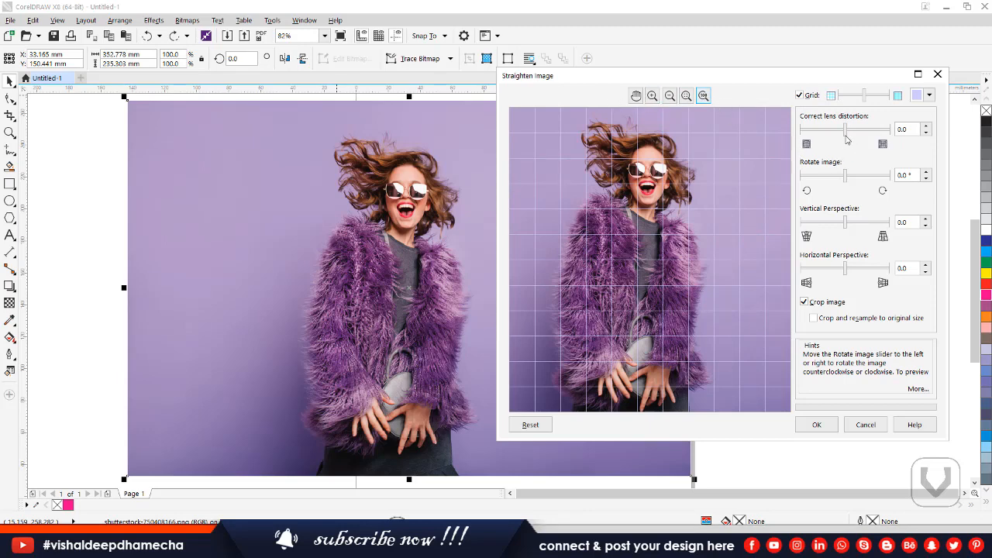
Set the lens distortion correction to 76.0 with the whole photo in the preview, and make the preview grid finer.
drag(843, 134, 881, 130)
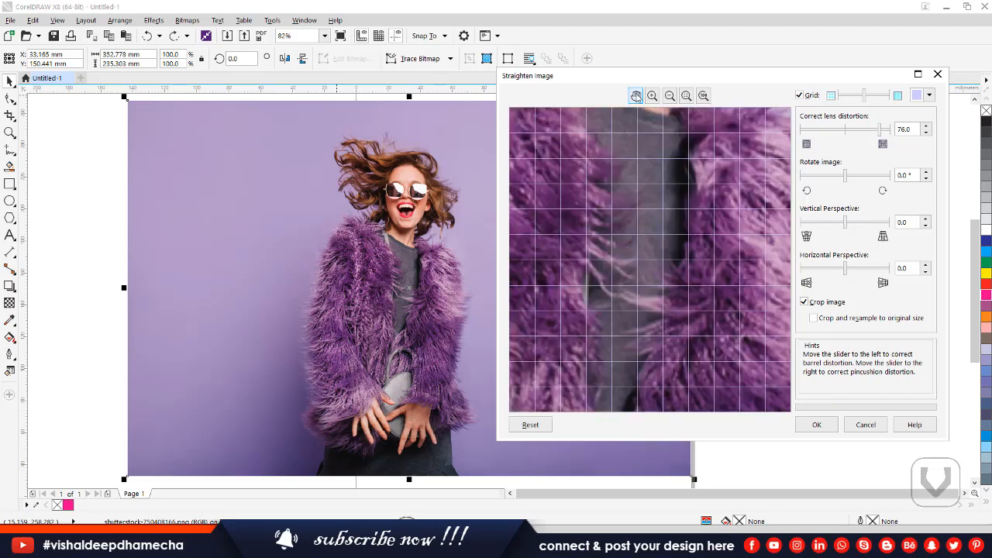
click(651, 214)
click(650, 215)
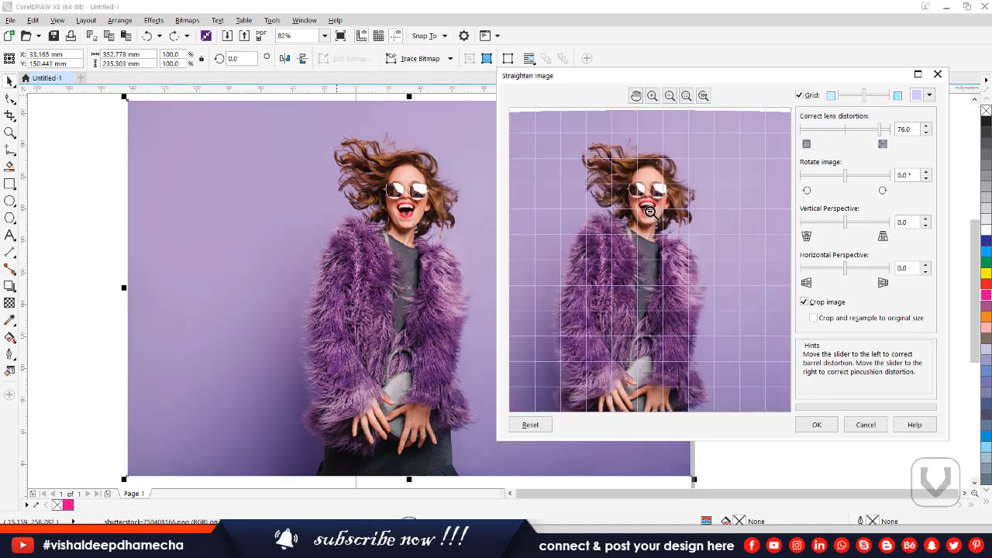
click(651, 215)
drag(884, 129, 862, 130)
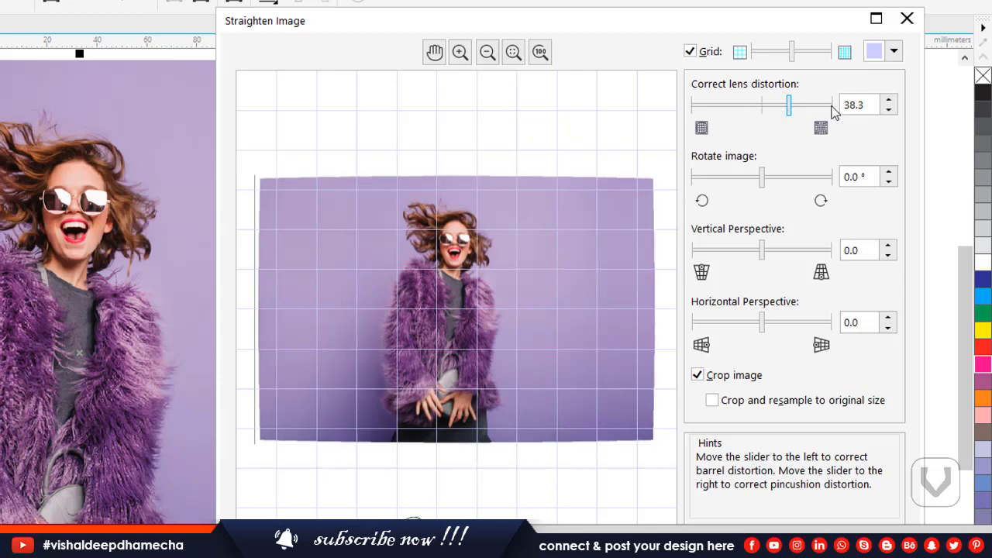
click(826, 107)
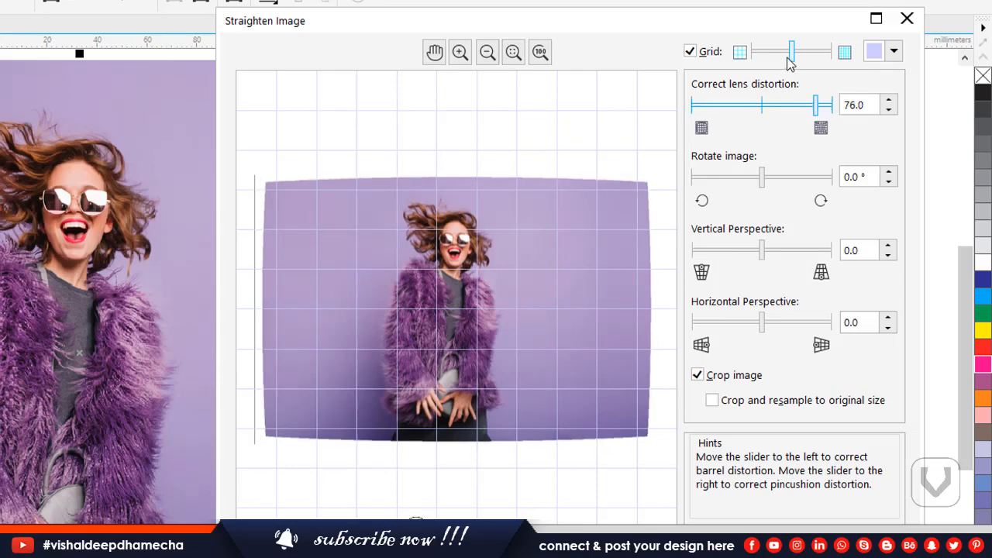
drag(787, 56, 804, 54)
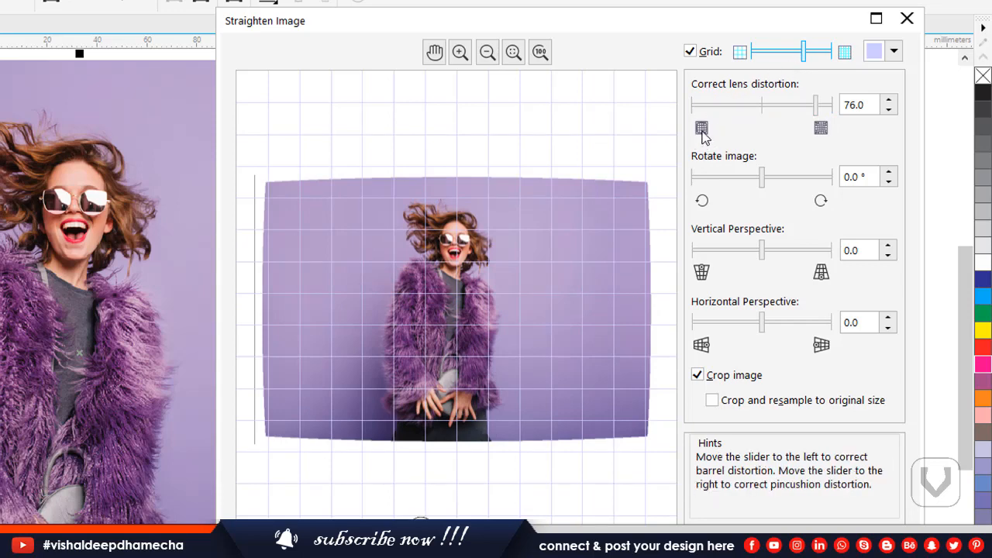
Try lens distortion corrections of 71.4, 17.7 and 84.0, and set the correction to 92.0.
drag(742, 108, 812, 110)
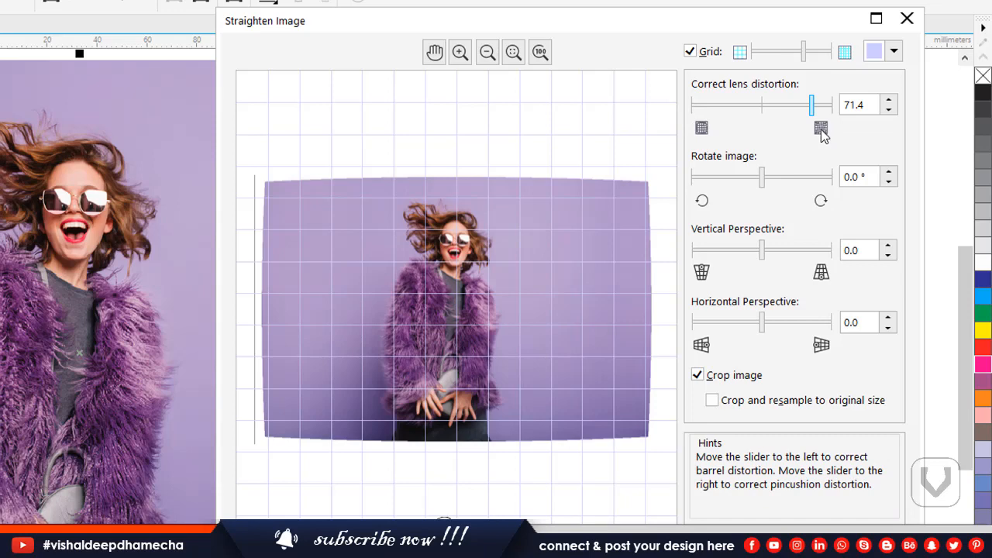
click(775, 106)
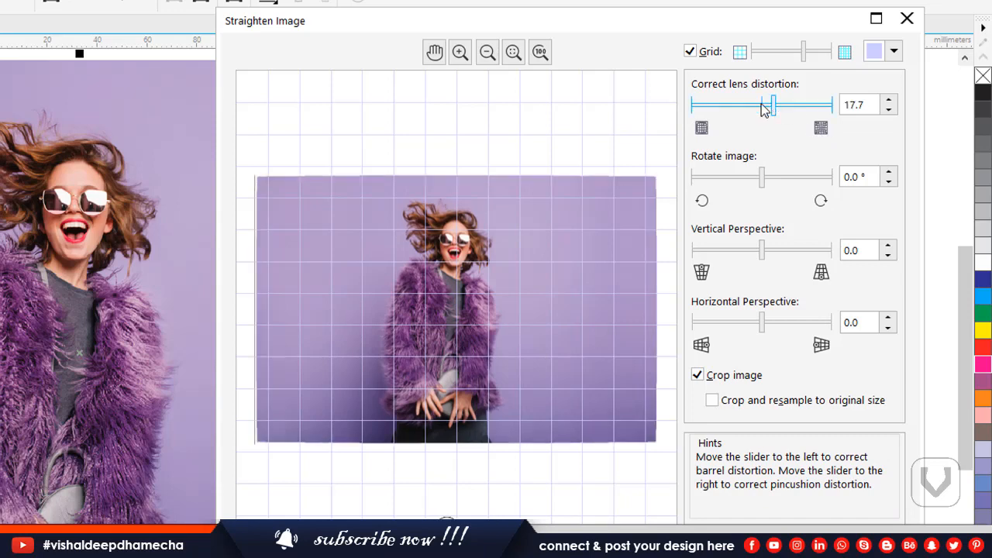
click(761, 103)
click(826, 106)
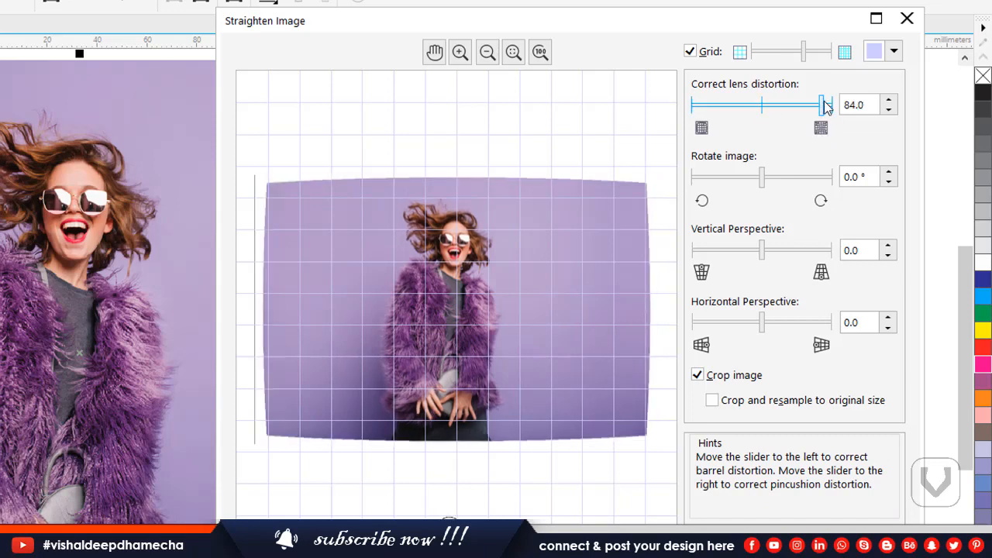
click(825, 103)
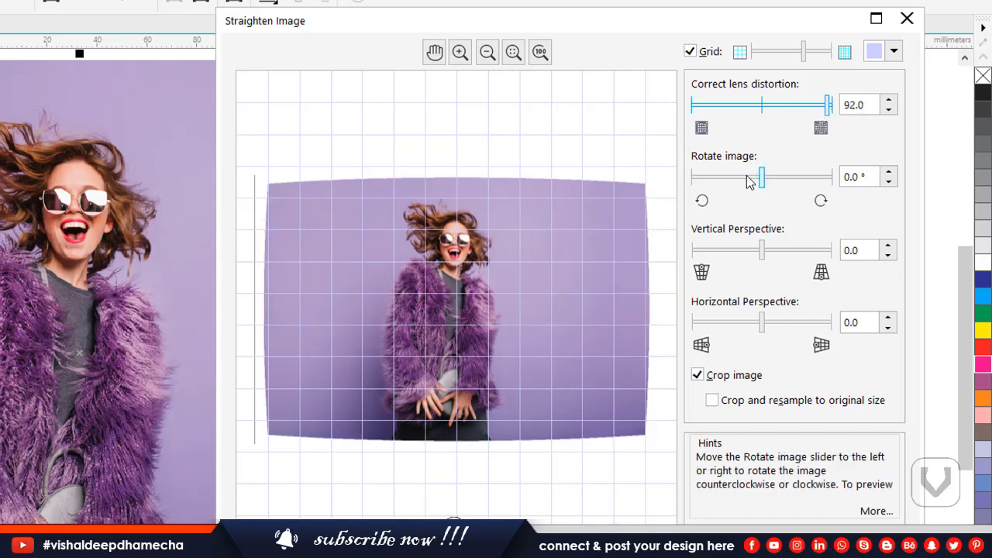
Try rotating the photo by 1.6° and enter 0 as the rotation angle.
drag(749, 181, 784, 181)
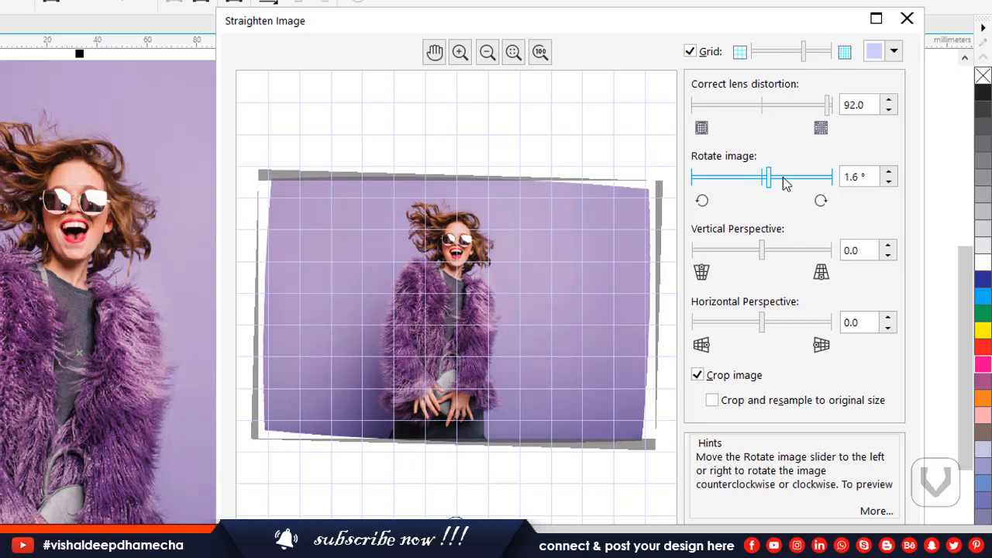
double_click(853, 183)
text(0)
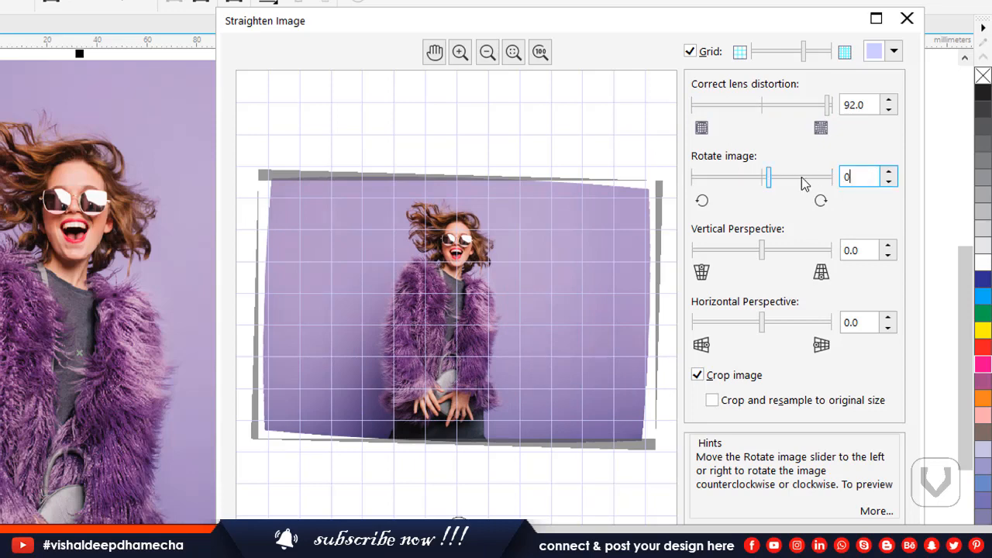
Try rotating the photo counterclockwise and by an entered 90°, and reset the rotation to 0°.
drag(809, 179, 699, 179)
drag(867, 177, 775, 183)
text(15)
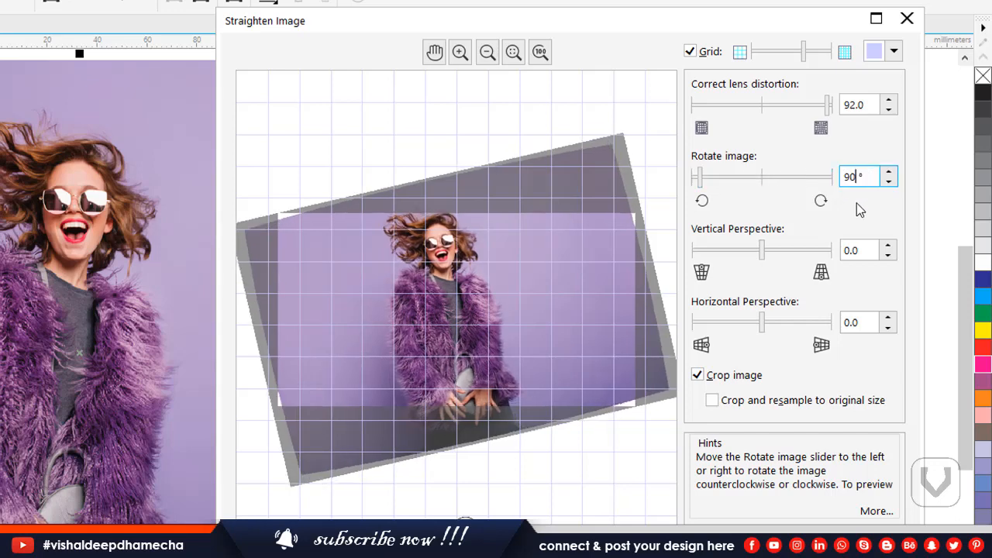
click(863, 252)
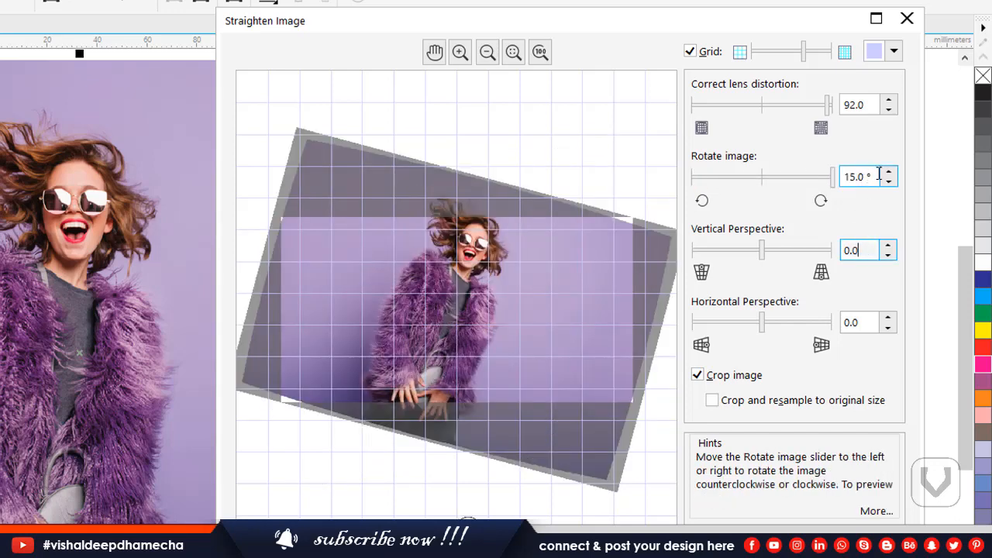
drag(864, 177, 746, 173)
text(0)
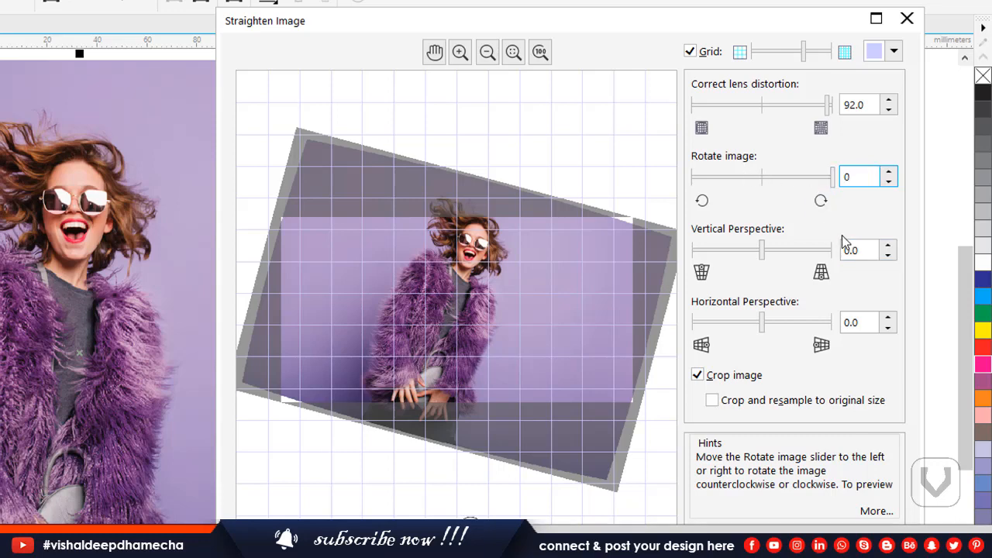
click(860, 250)
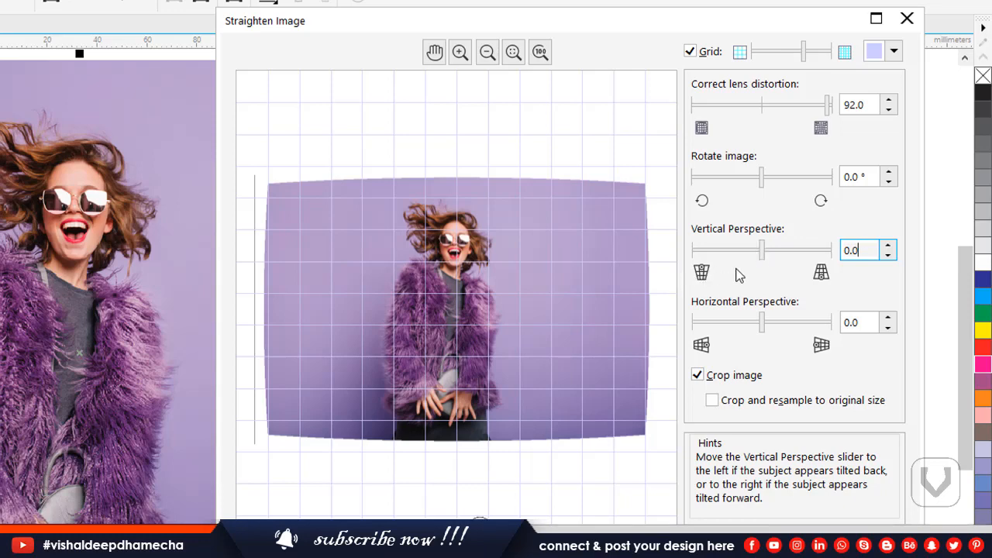
Try vertical perspective values of -0.48, 0.6, -0.83 and -0.24 on the photo, and reset the vertical perspective to 0.
drag(763, 253, 729, 256)
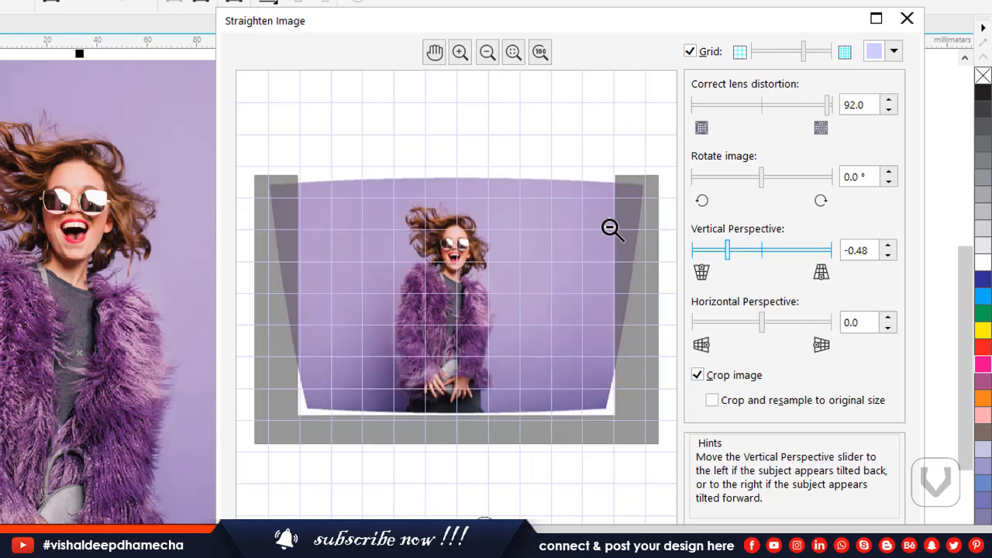
click(808, 252)
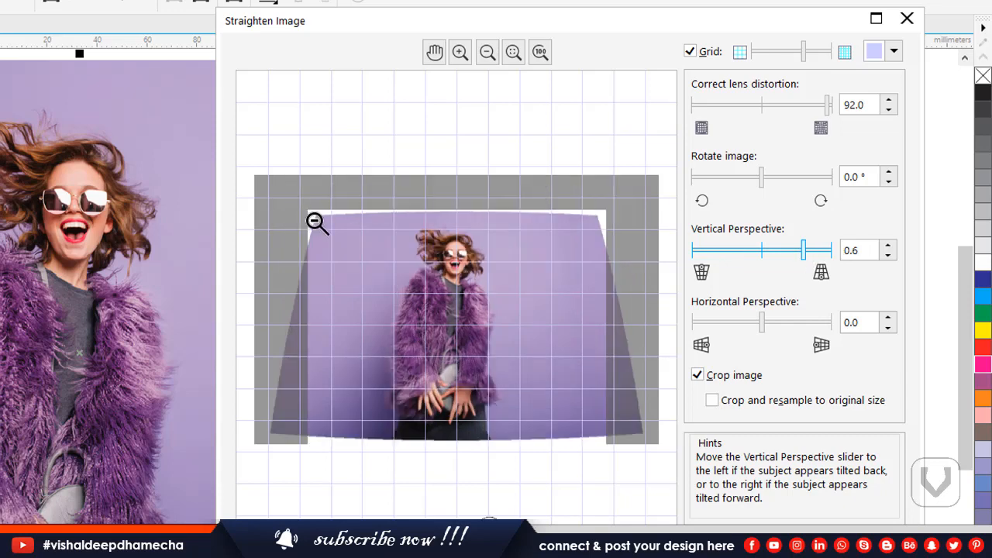
click(704, 251)
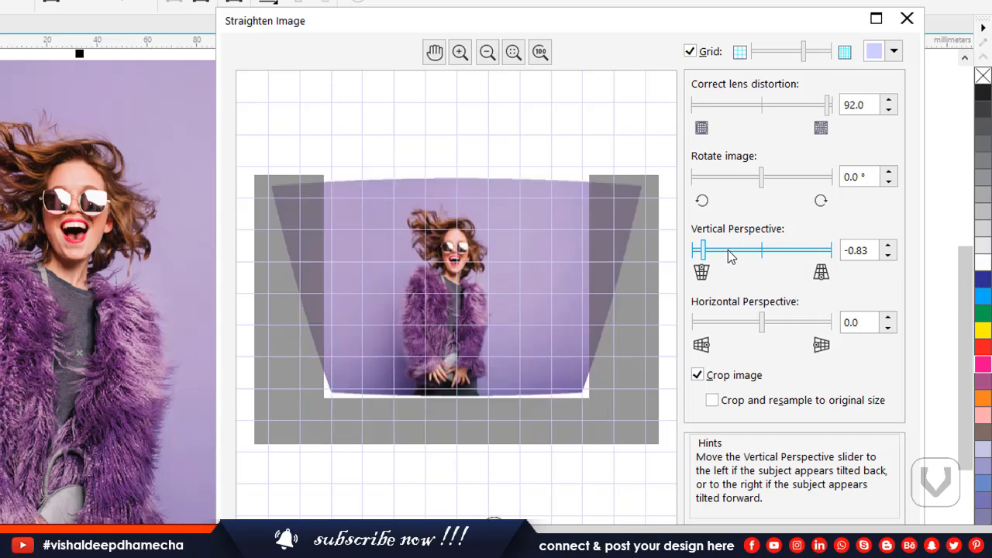
click(746, 253)
click(748, 252)
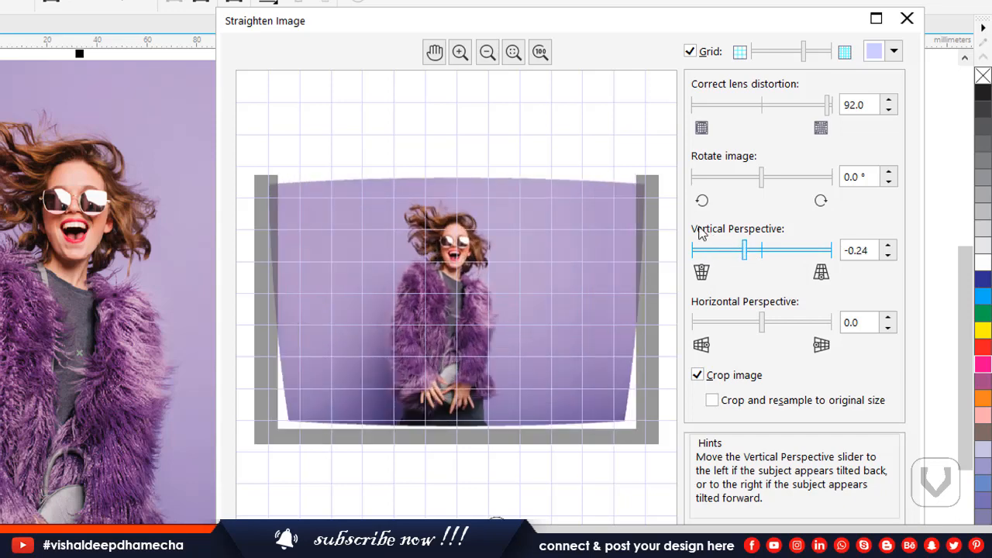
click(768, 251)
double_click(863, 256)
text(0)
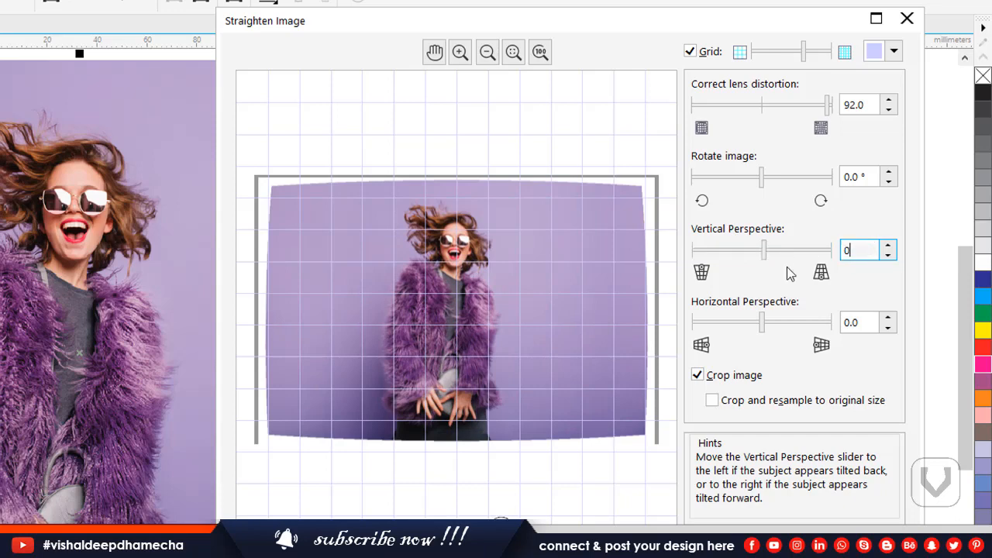
Try a horizontal perspective of -0.73 on the photo and set it to 0.68.
click(857, 324)
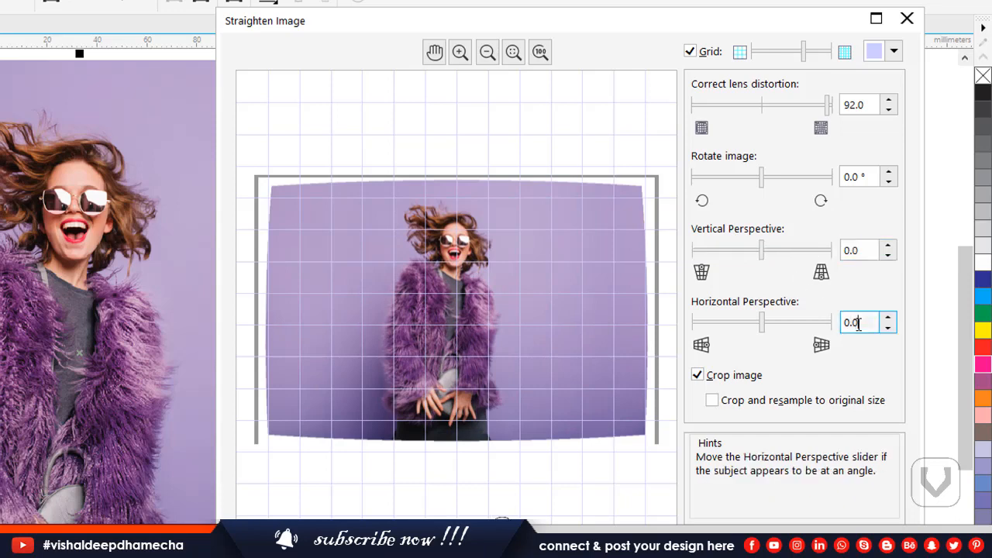
click(711, 324)
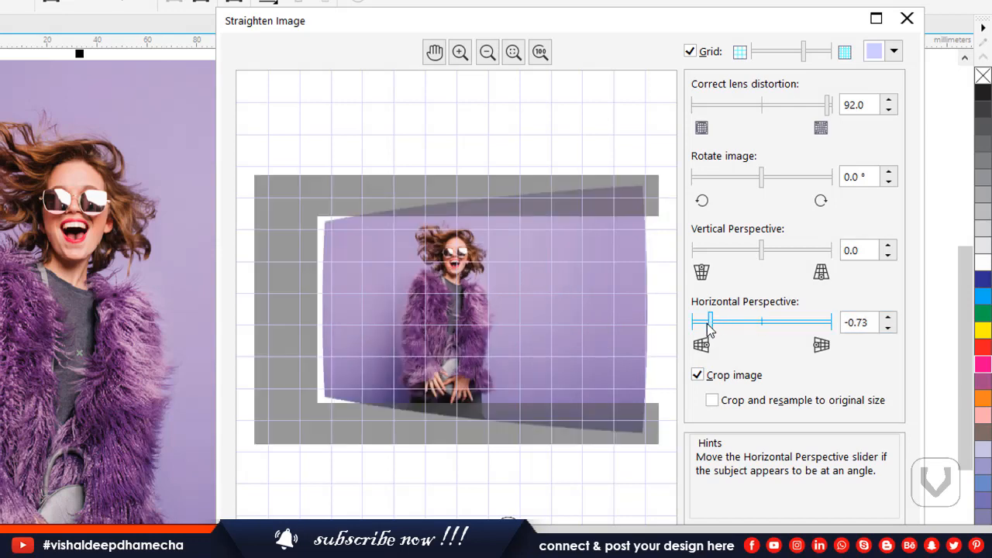
click(809, 324)
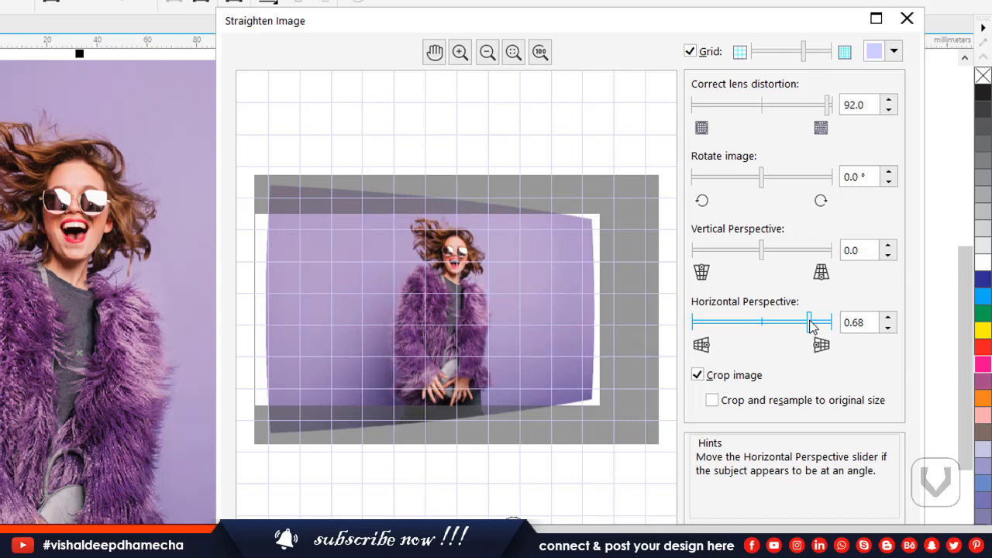
Turn off cropping of the straightened image to compare the preview, and turn cropping back on.
click(697, 374)
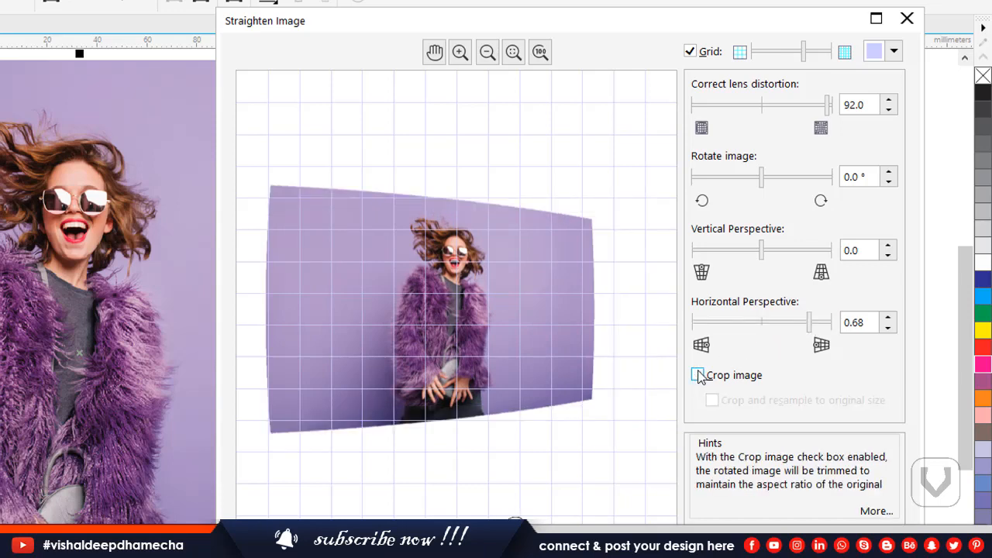
click(698, 376)
click(698, 376)
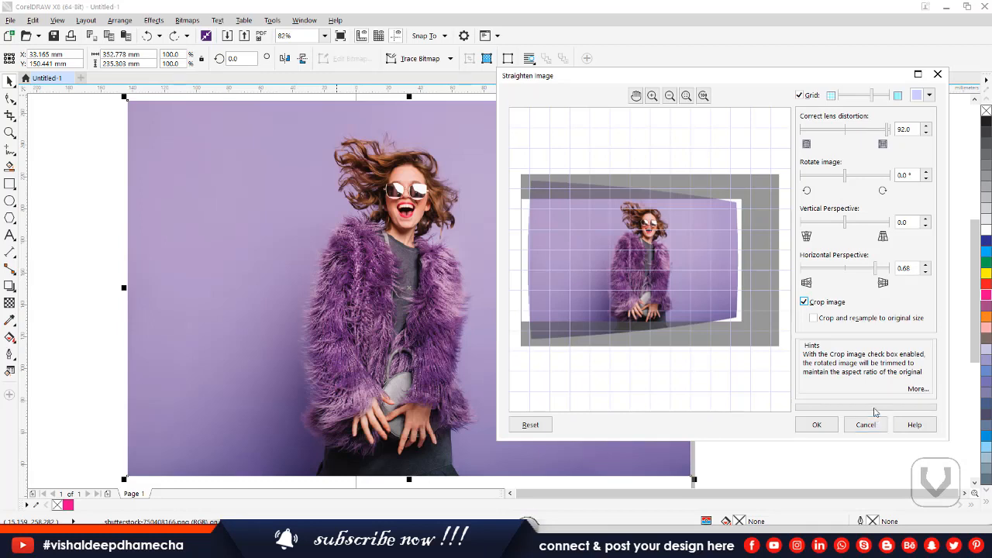
Try a horizontal perspective of 0.02, a vertical perspective of 0.38 and a rotation on the photo, and cancel the straightening.
click(845, 268)
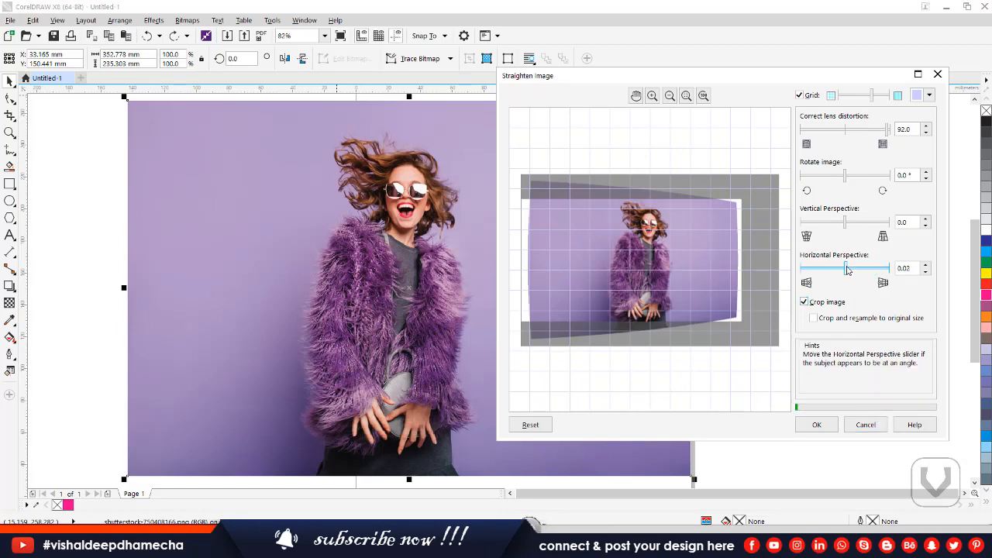
click(861, 222)
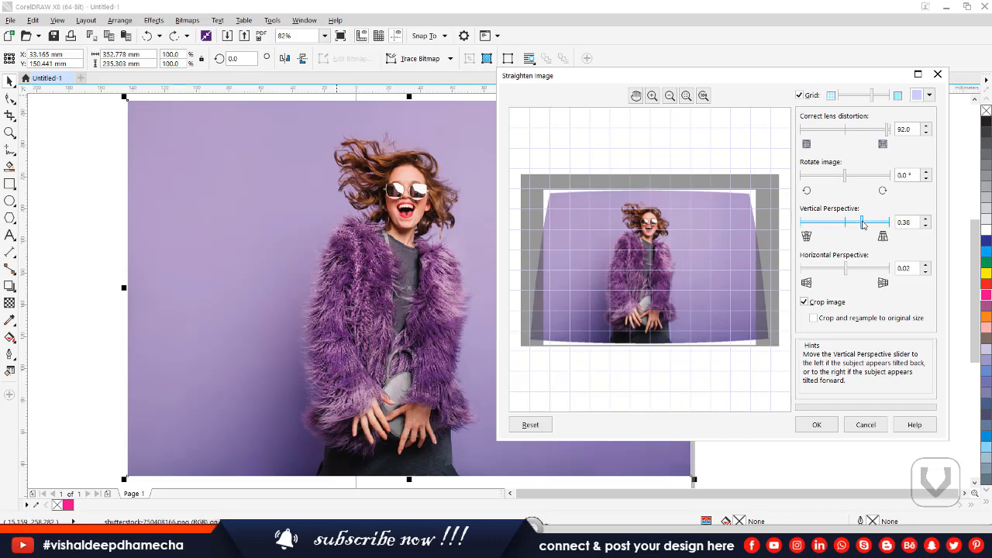
click(857, 175)
click(864, 424)
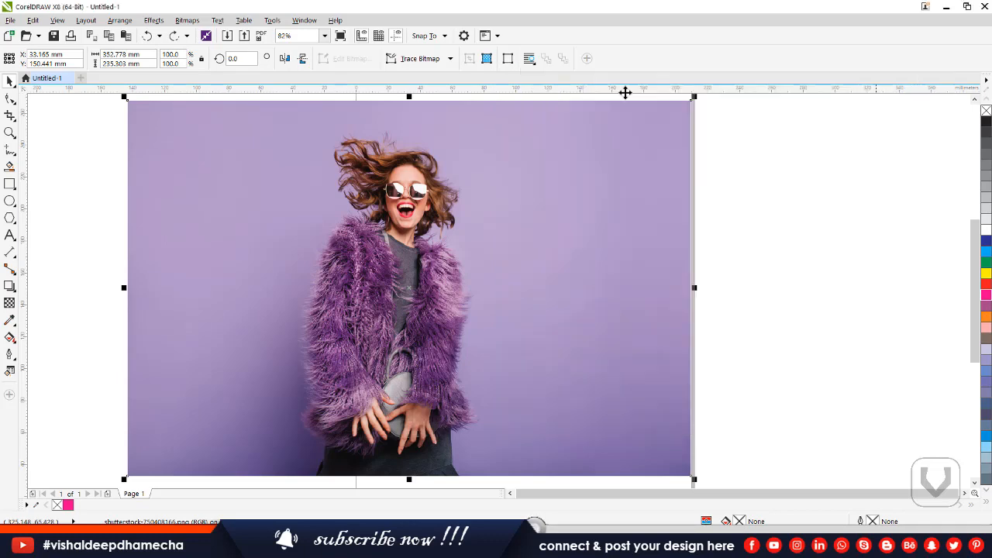
Open the Resample settings for the text bitmap and examine its width, height, and horizontal and vertical resolution.
click(187, 20)
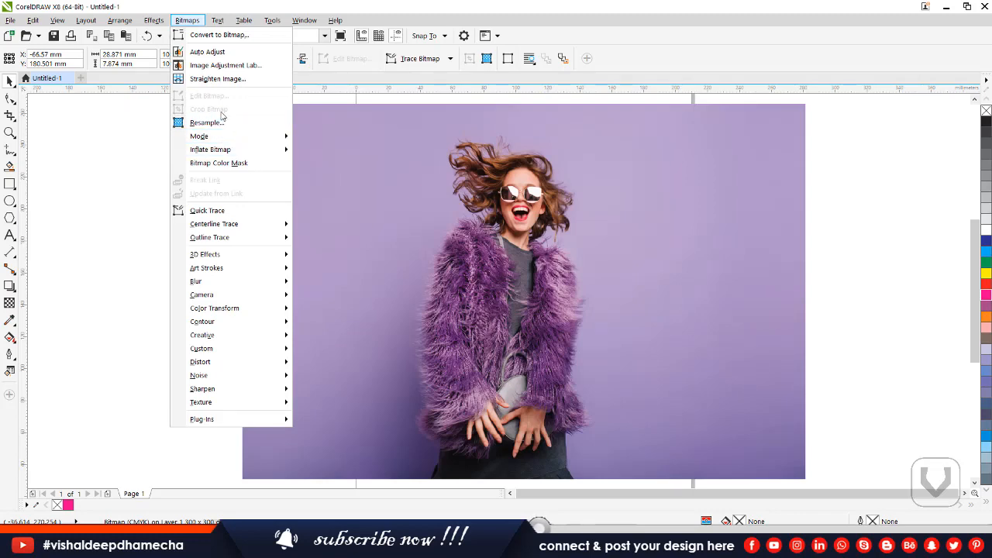
click(209, 123)
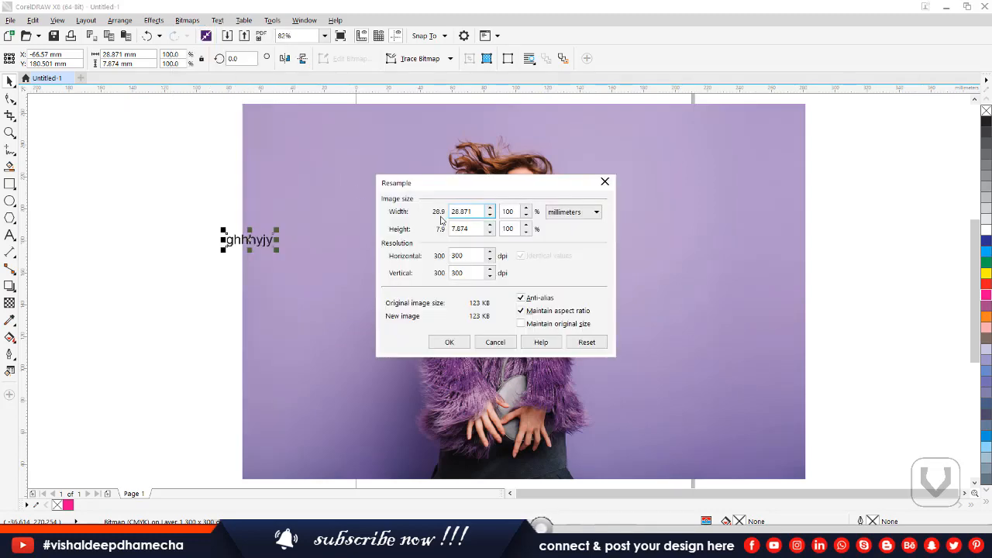
drag(446, 197, 703, 172)
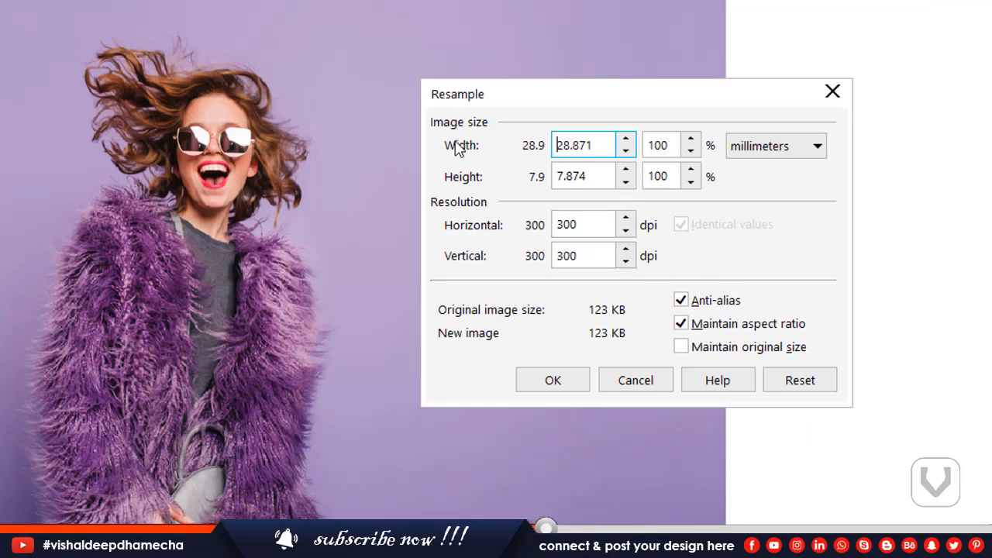
click(606, 179)
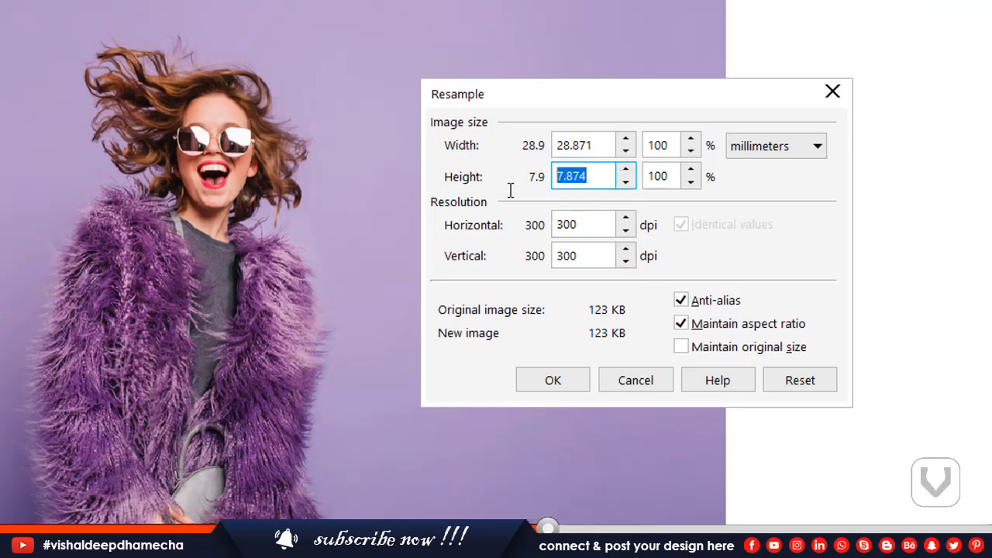
click(612, 146)
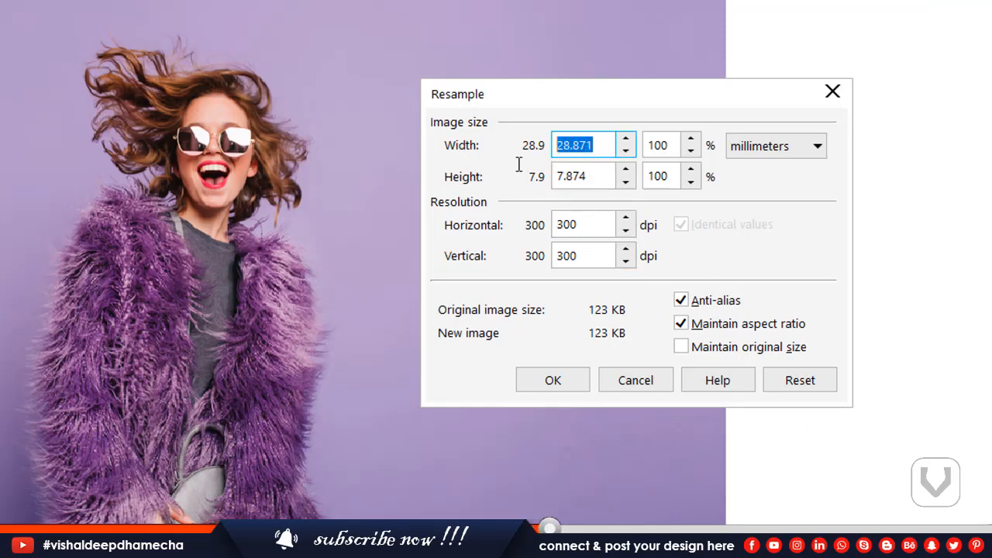
click(589, 179)
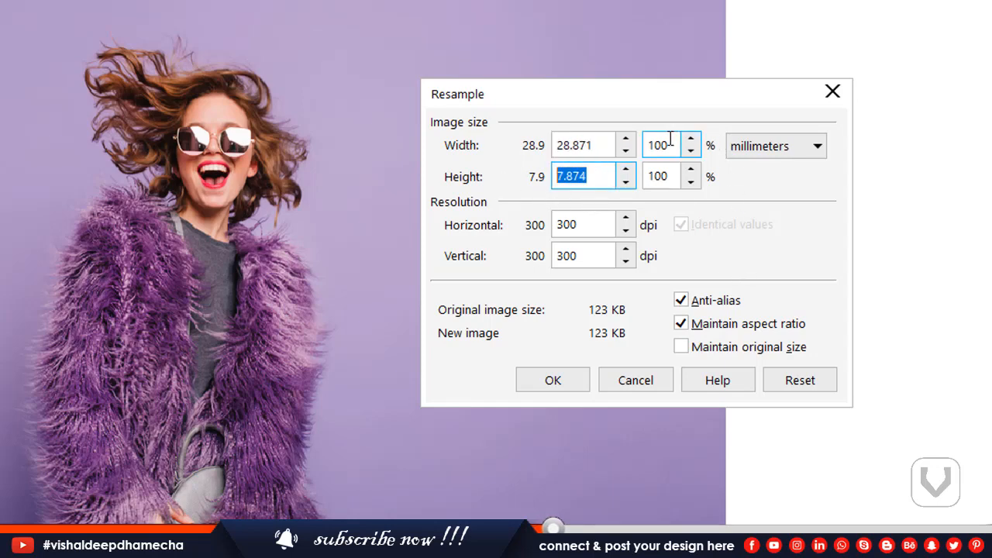
click(586, 233)
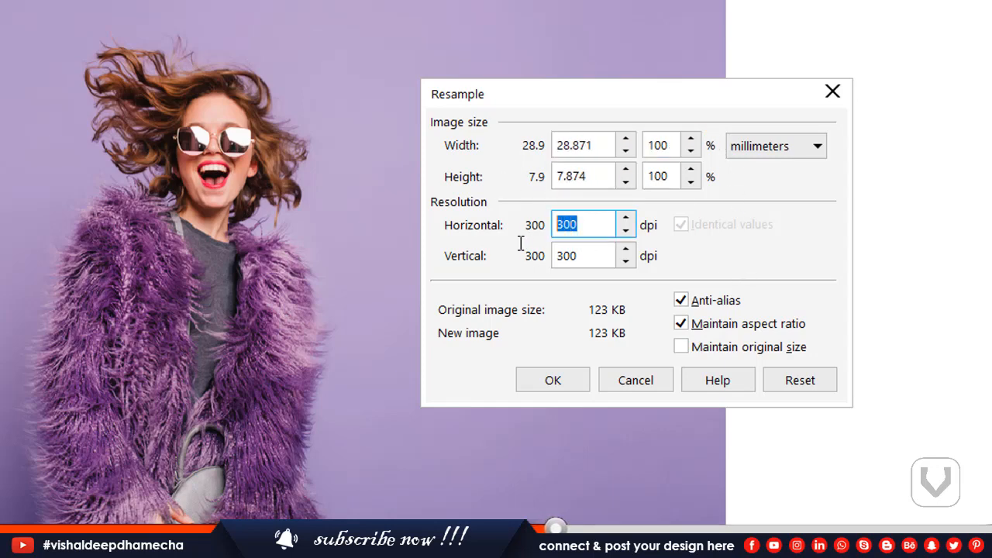
click(565, 256)
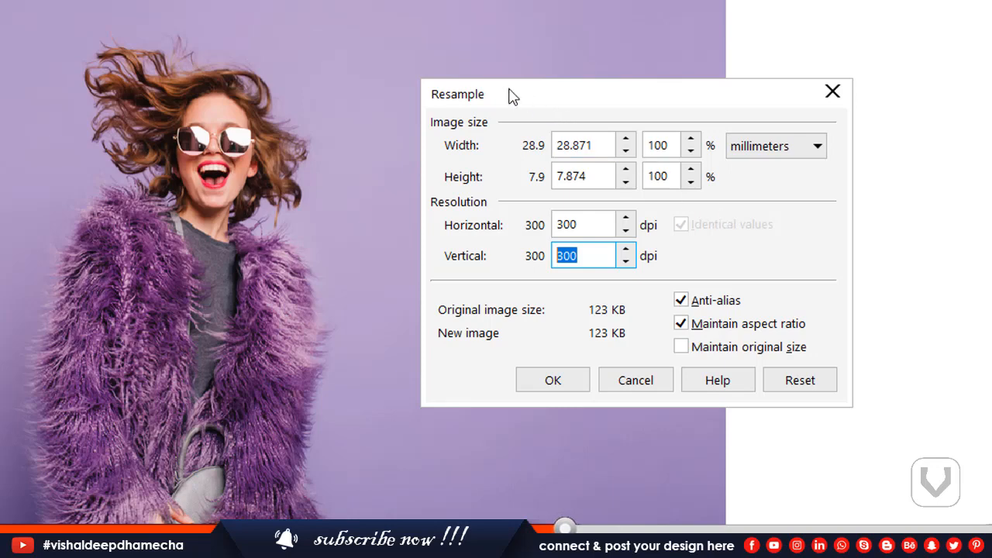
Try pixels as the resample unit, set it to inches, and resample the text bitmap with Maintain original size turned on.
click(752, 151)
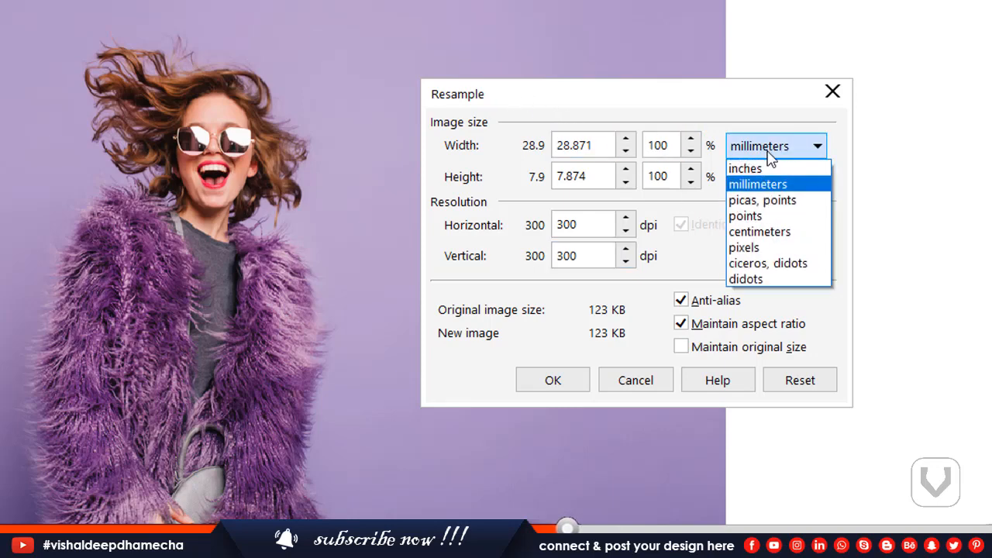
click(748, 167)
click(775, 150)
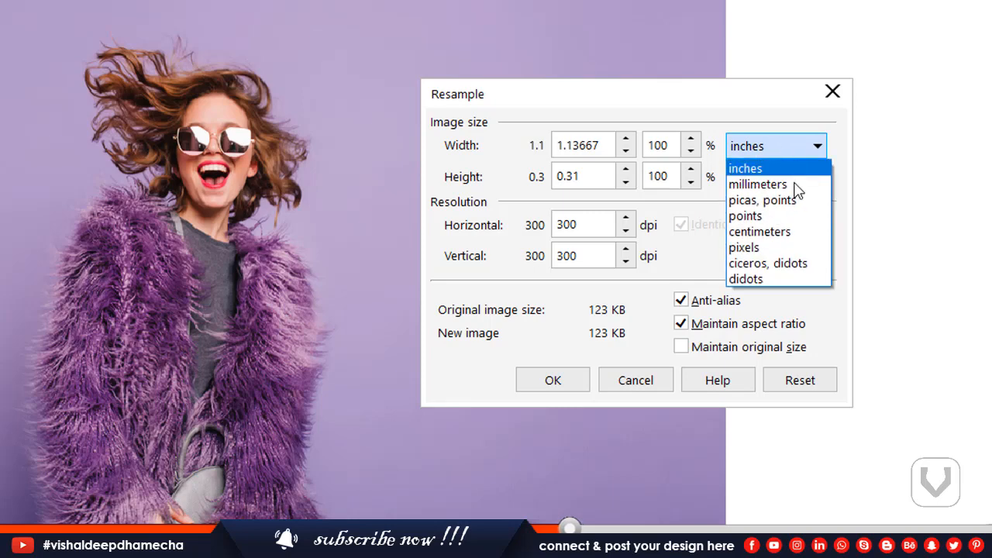
click(742, 247)
click(744, 148)
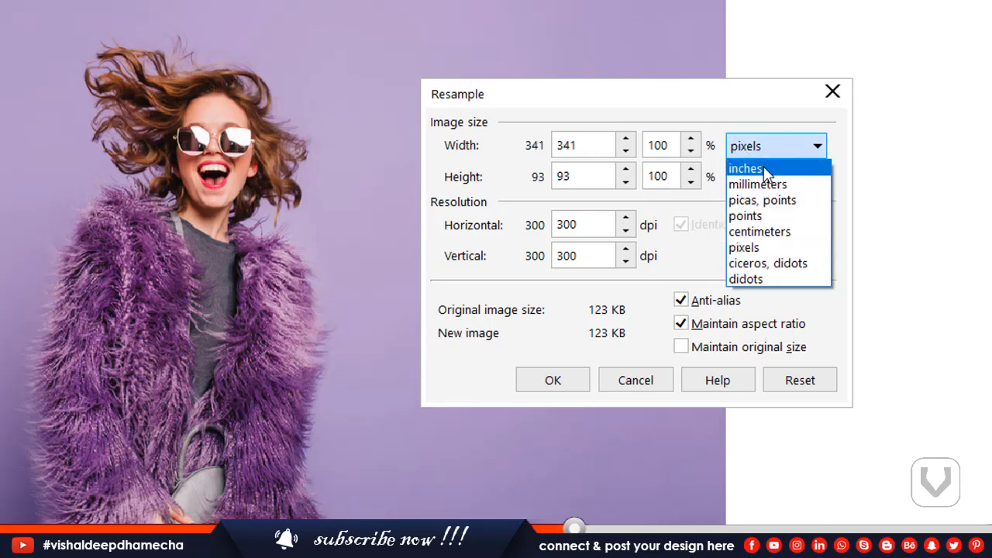
click(764, 163)
click(679, 349)
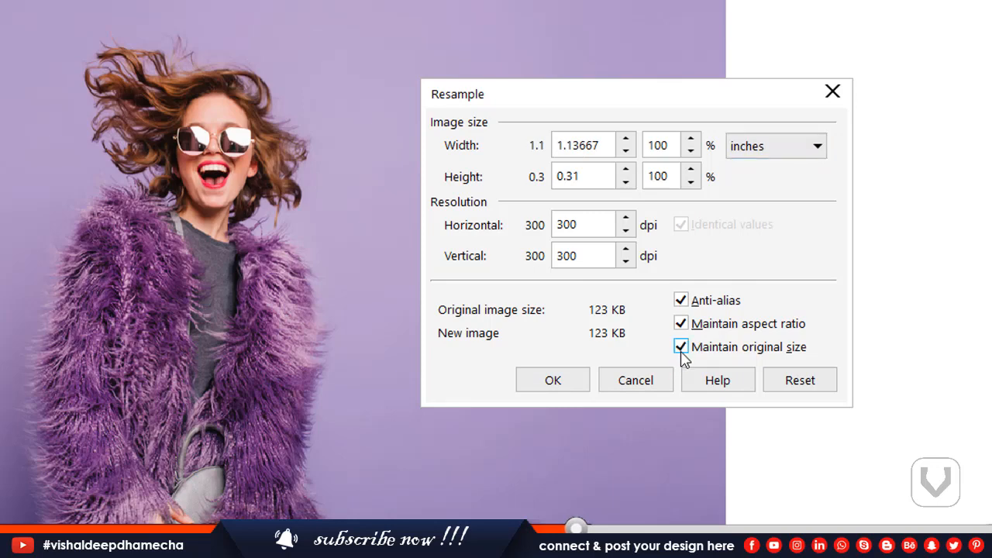
click(563, 387)
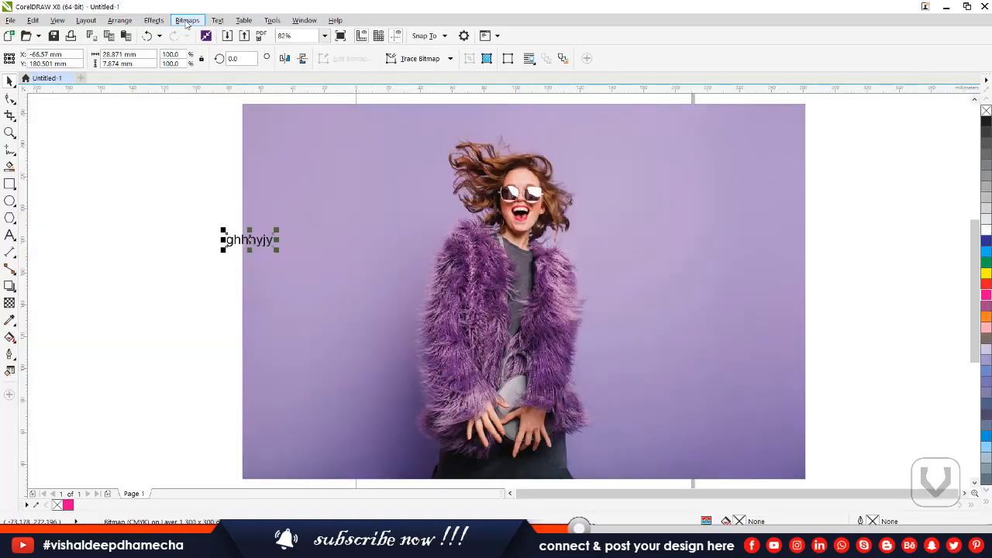
Check the color modes offered for the text bitmap, and convert the photo to CMYK Color (32-bit).
click(187, 21)
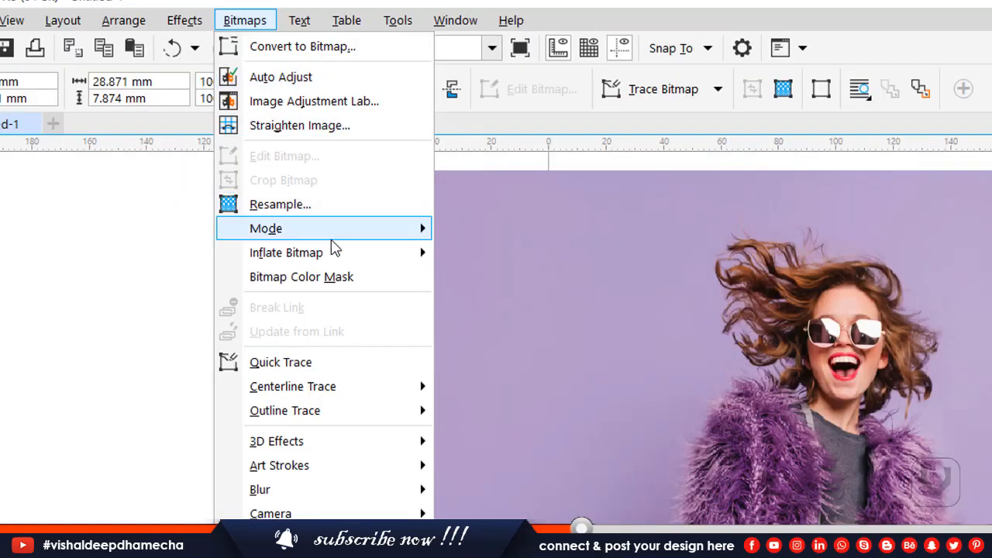
mouse_move(333, 242)
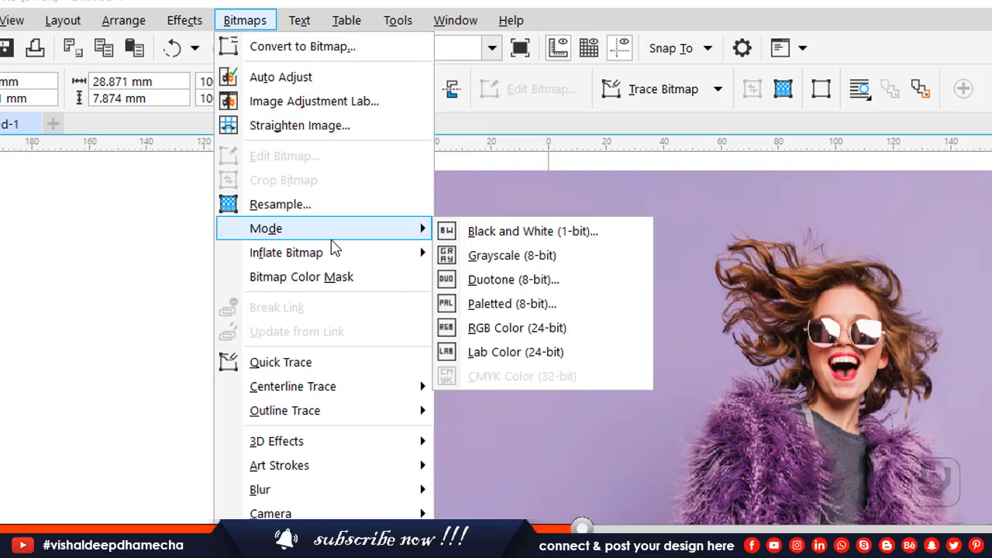
click(967, 316)
click(252, 23)
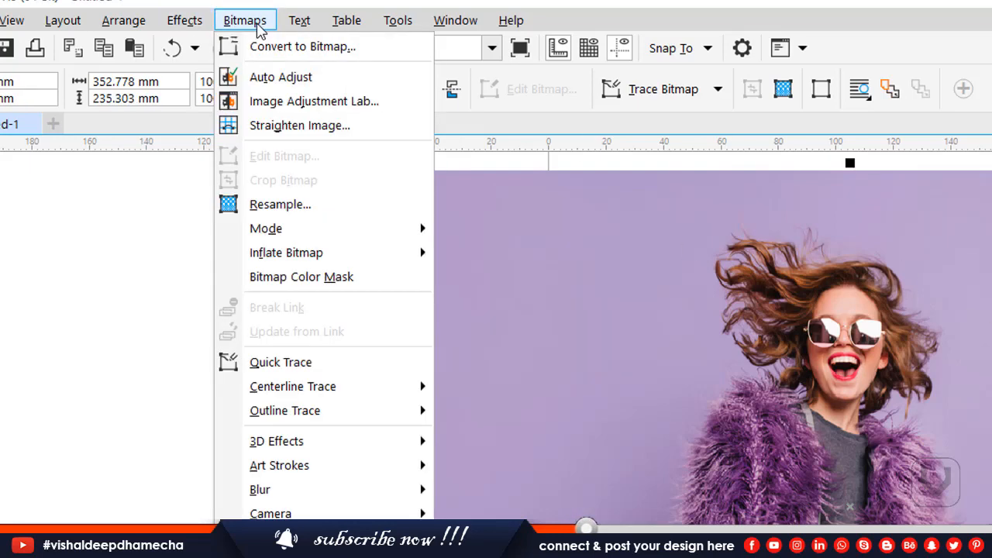
mouse_move(370, 241)
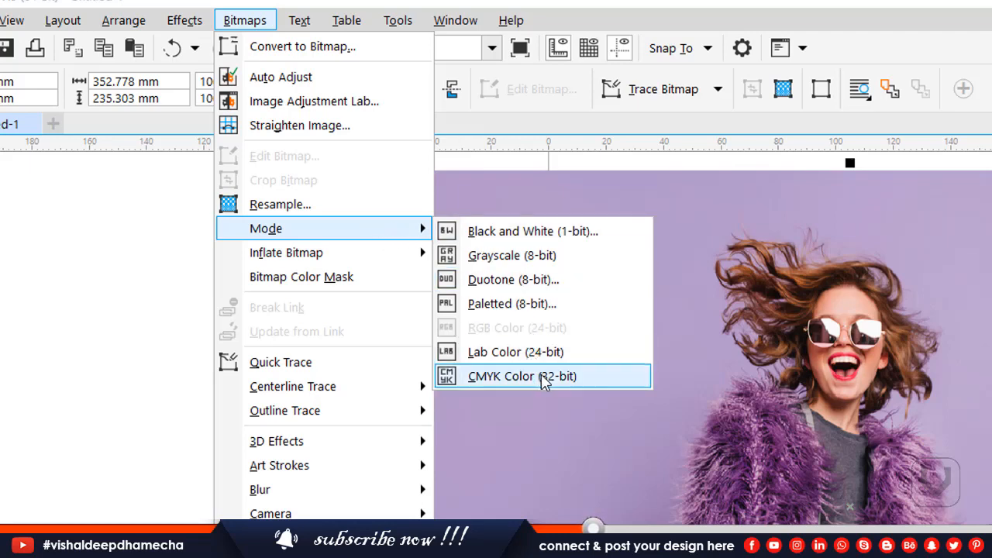
click(501, 379)
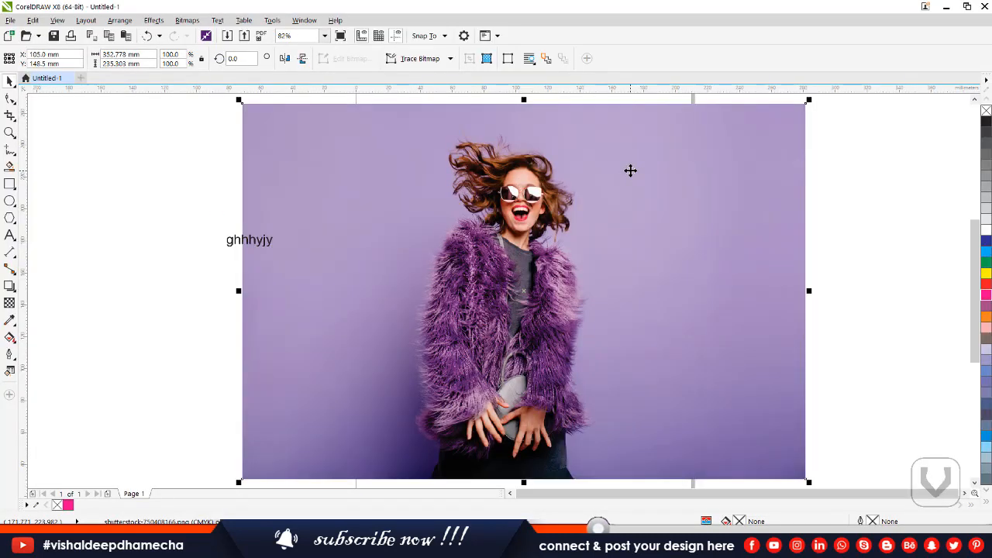
Start a Black and White (1-bit) conversion of the photo and move its dialog clear of the subject.
click(150, 22)
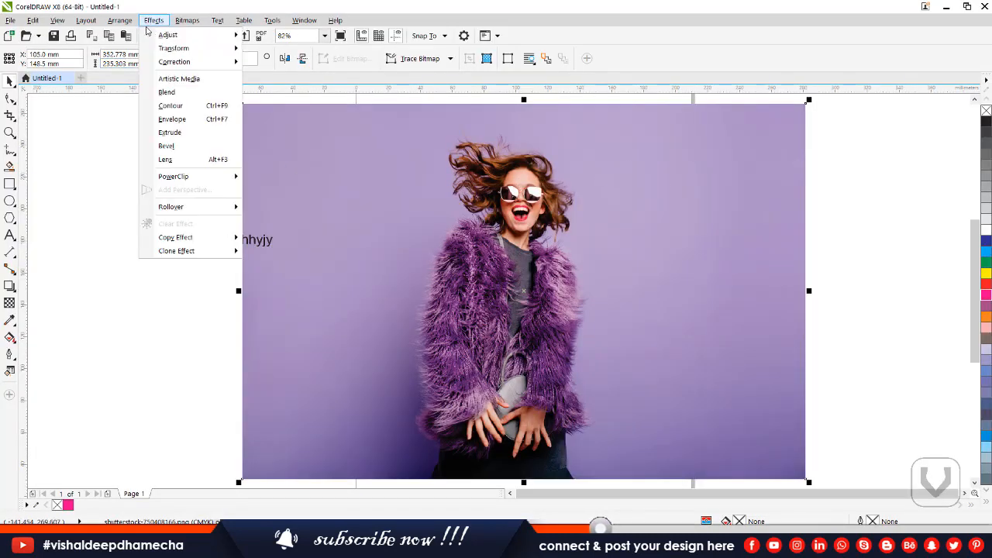
mouse_move(193, 23)
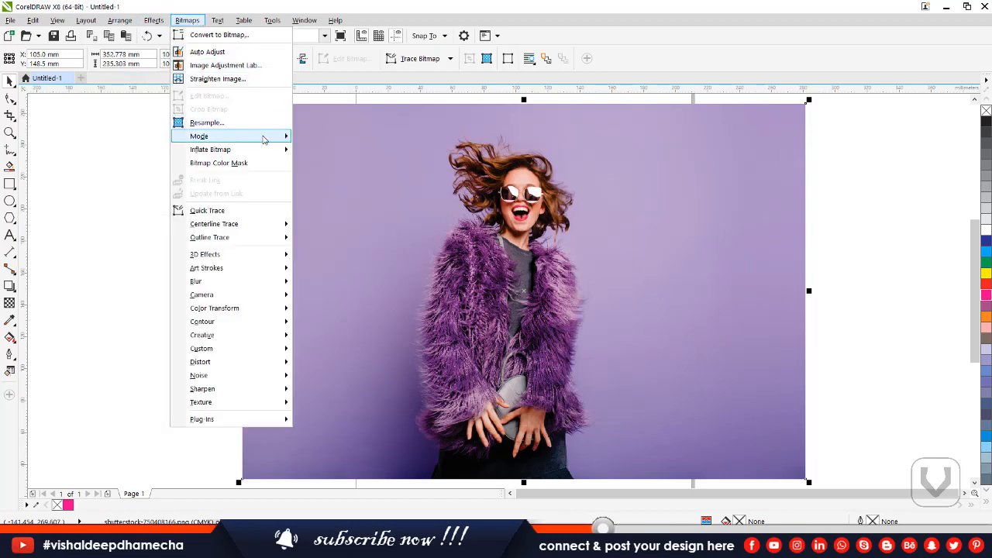
mouse_move(266, 139)
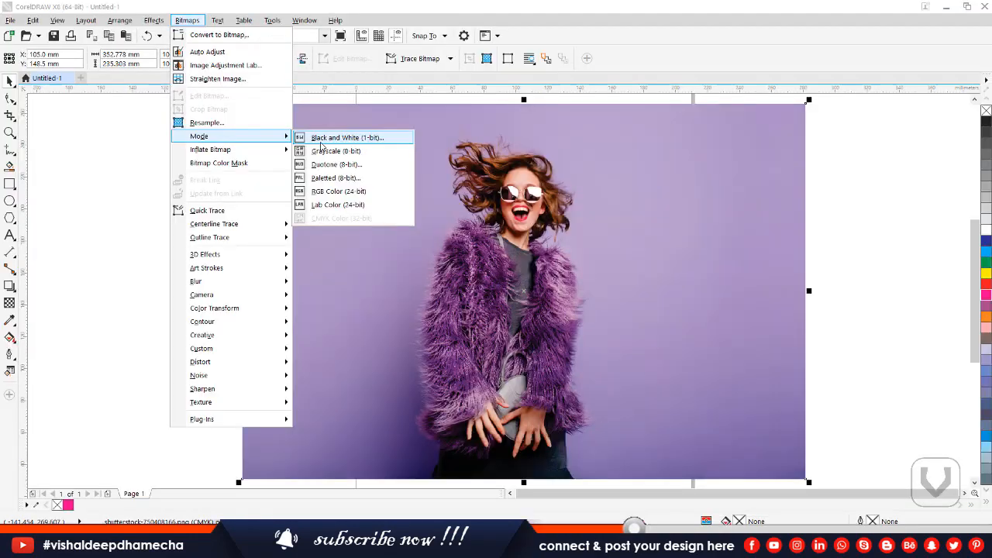
click(480, 207)
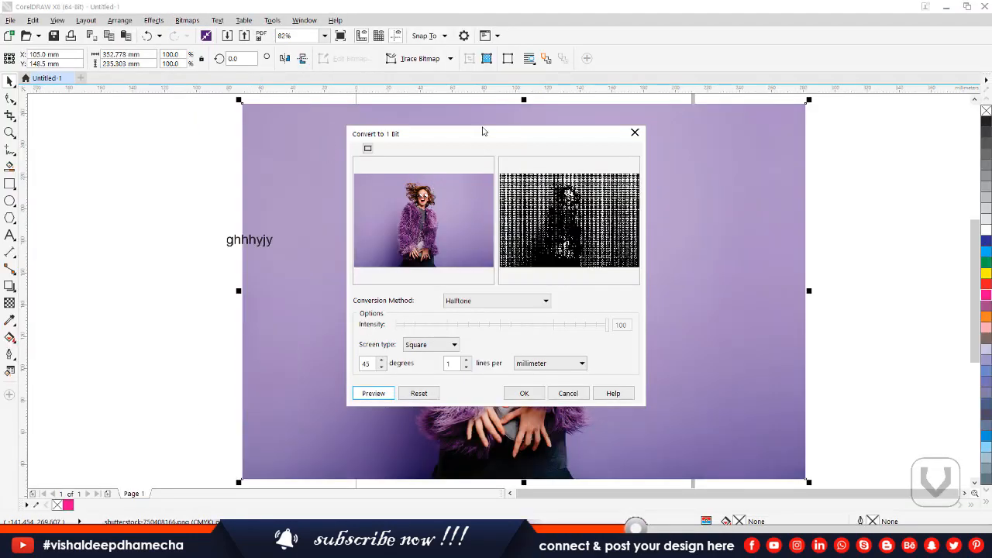
drag(480, 134, 762, 117)
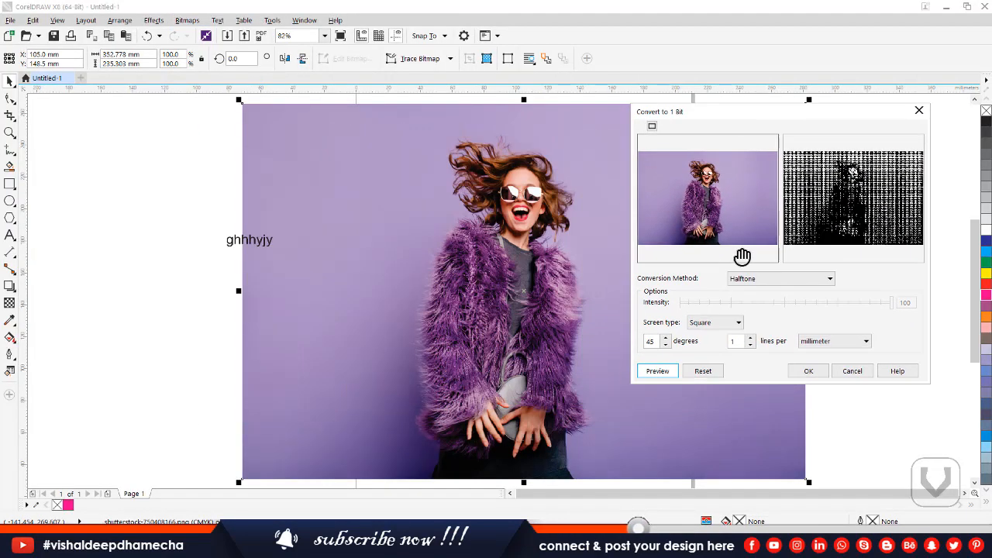
Try the Line Art, Ordered and Jarvis conversion methods on the photo.
click(738, 279)
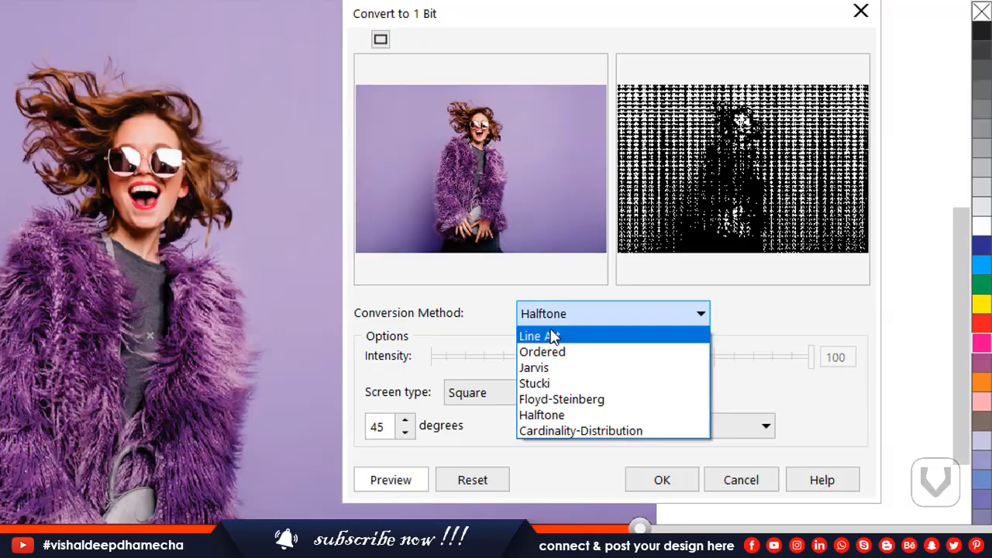
click(747, 290)
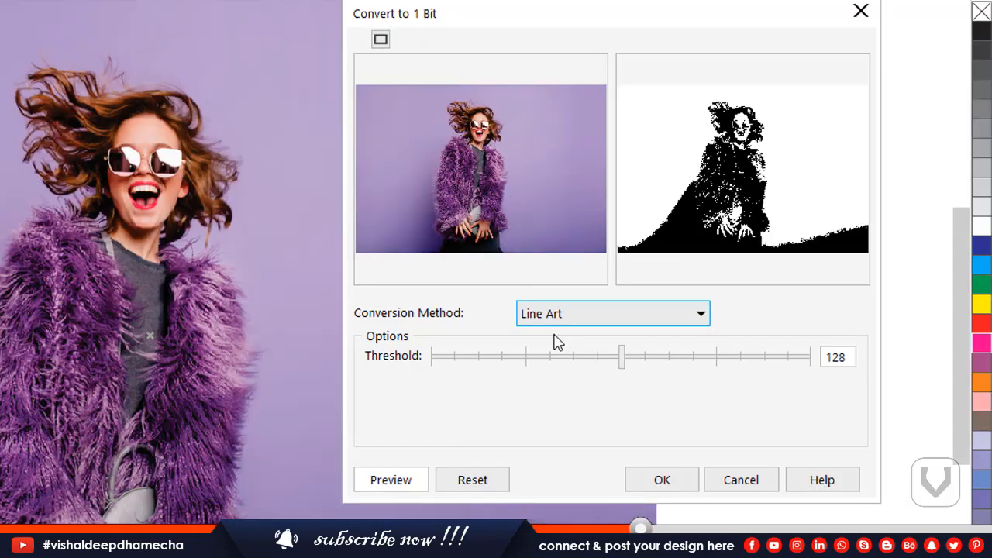
click(612, 314)
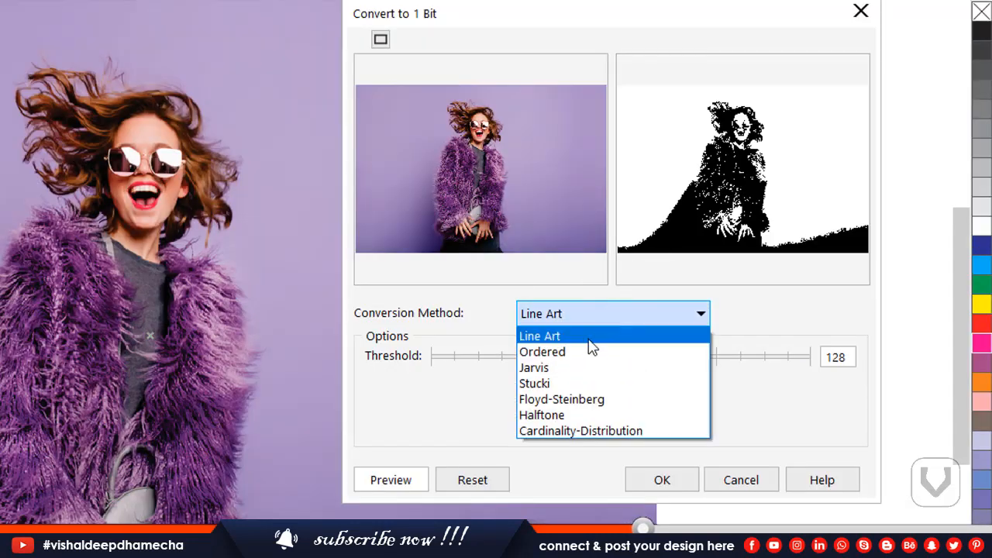
click(582, 352)
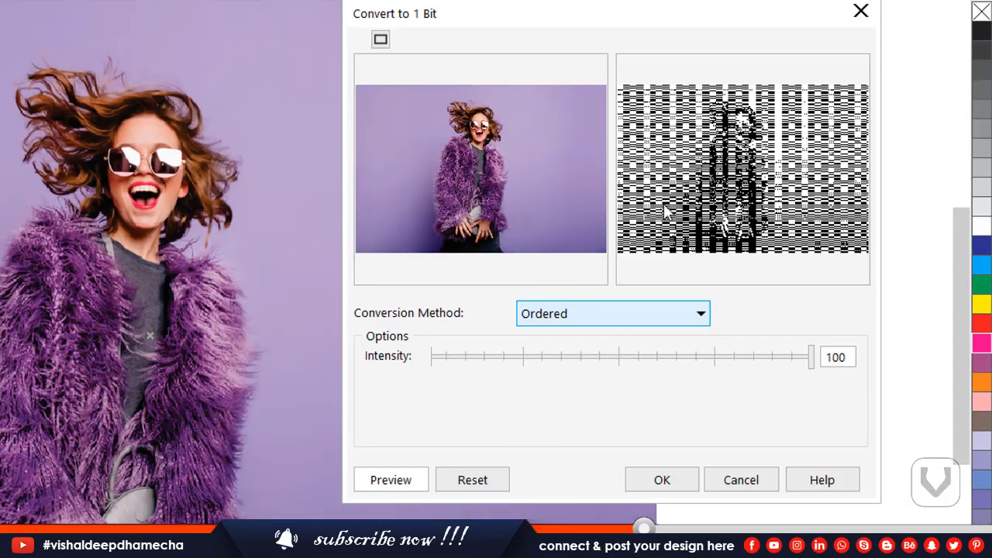
click(587, 314)
click(558, 375)
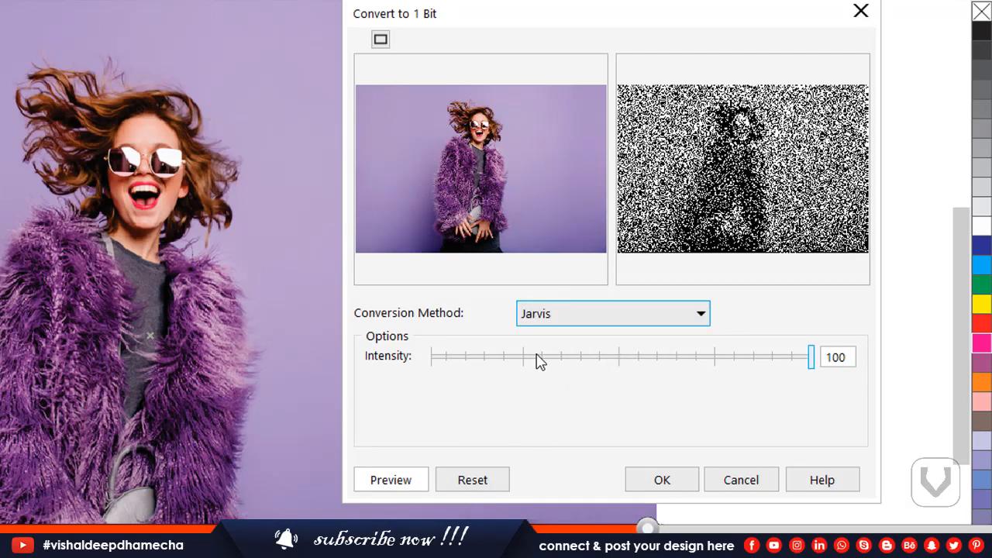
Try Jarvis intensities of 62 and 87, set the intensity to 18, and change the conversion method to Stucki.
click(529, 357)
click(595, 357)
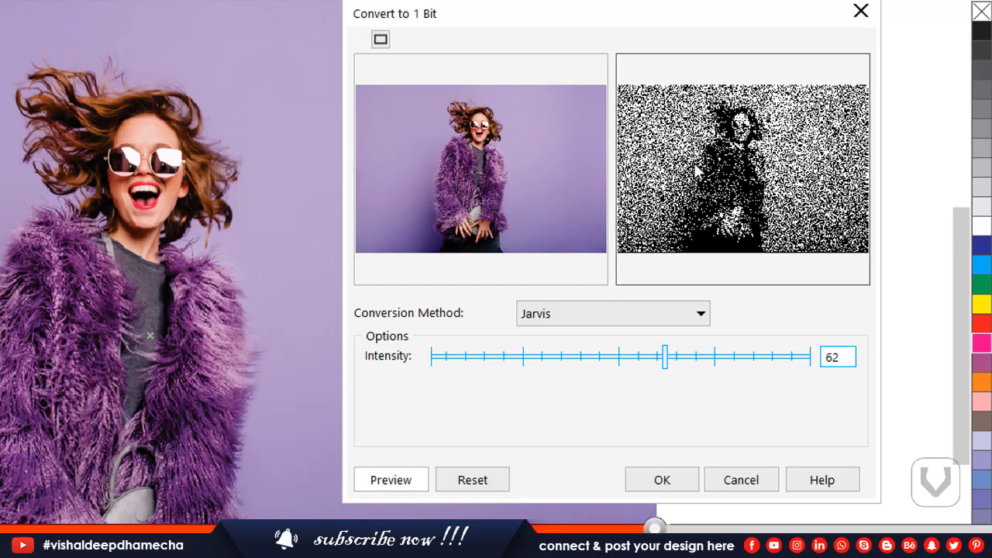
click(716, 359)
click(761, 359)
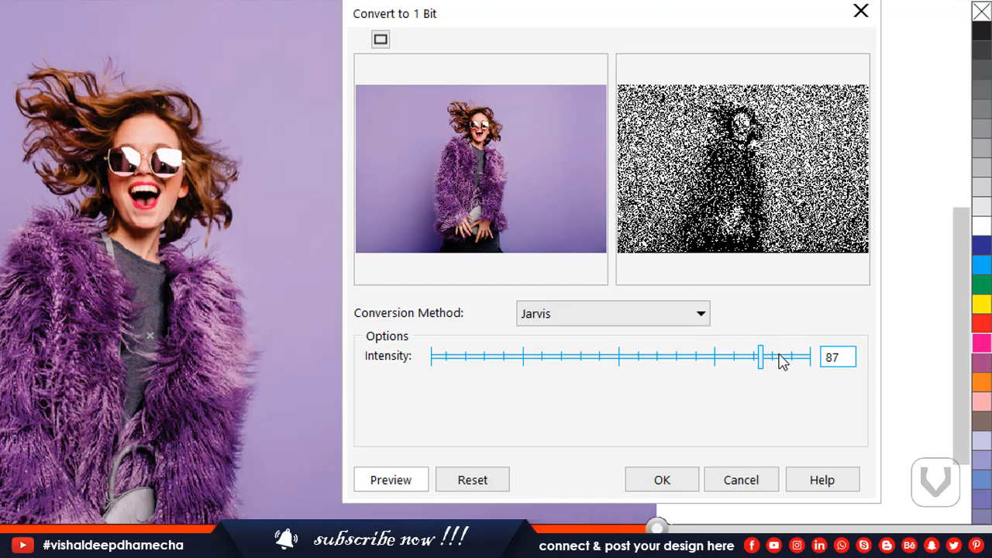
click(499, 359)
click(589, 314)
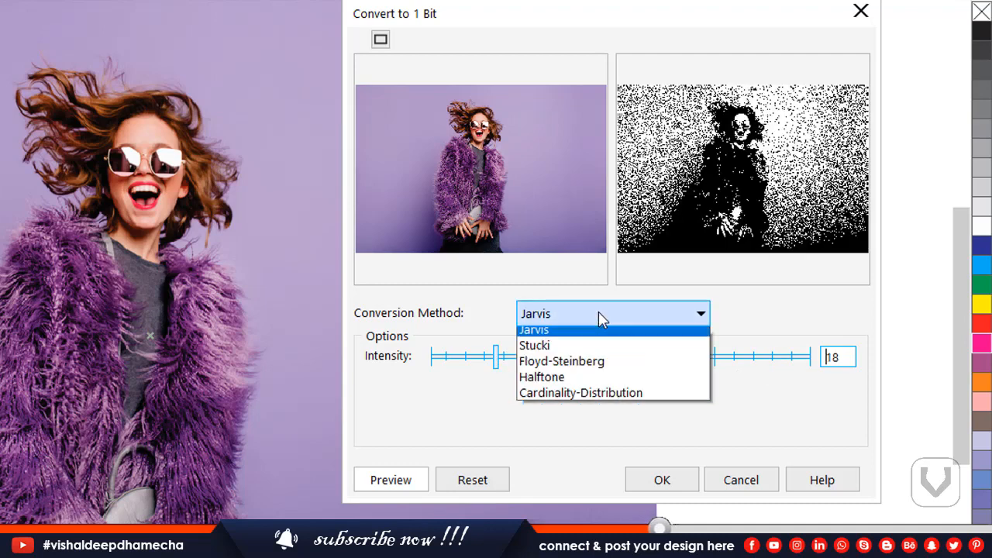
click(568, 378)
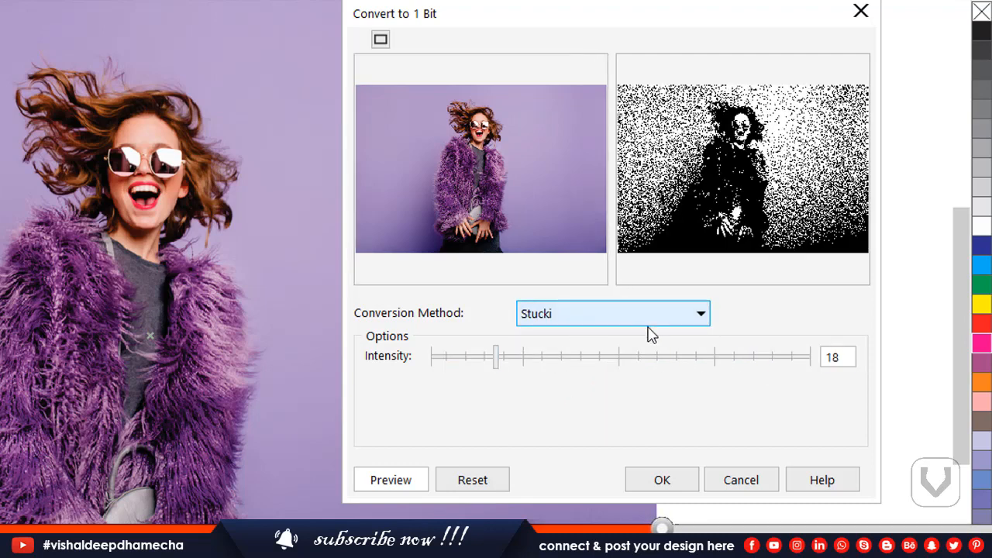
Set the Stucki intensity to 66, change the method to Floyd-Steinberg, and try intensities of 11, 71 and 28.
click(679, 358)
click(634, 315)
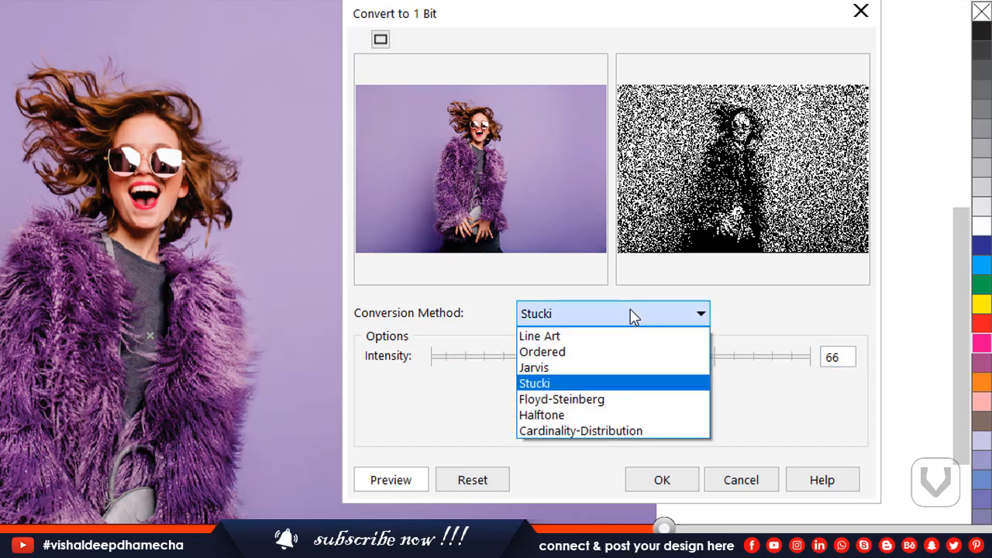
click(555, 397)
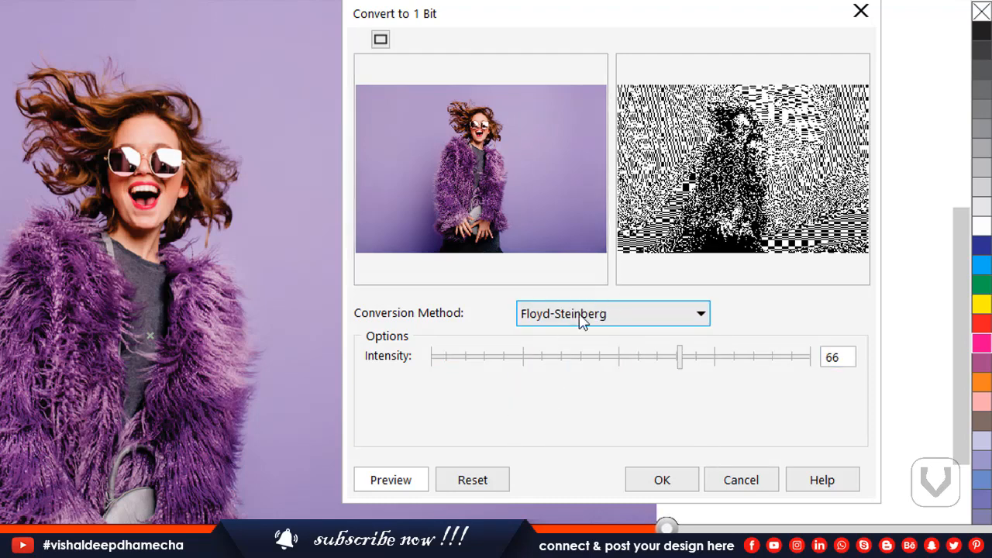
click(470, 358)
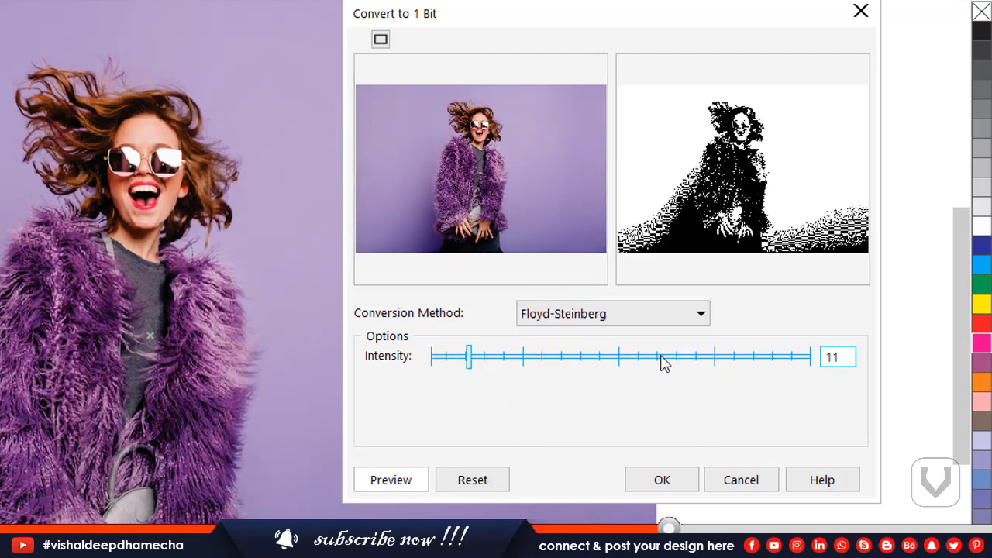
click(701, 361)
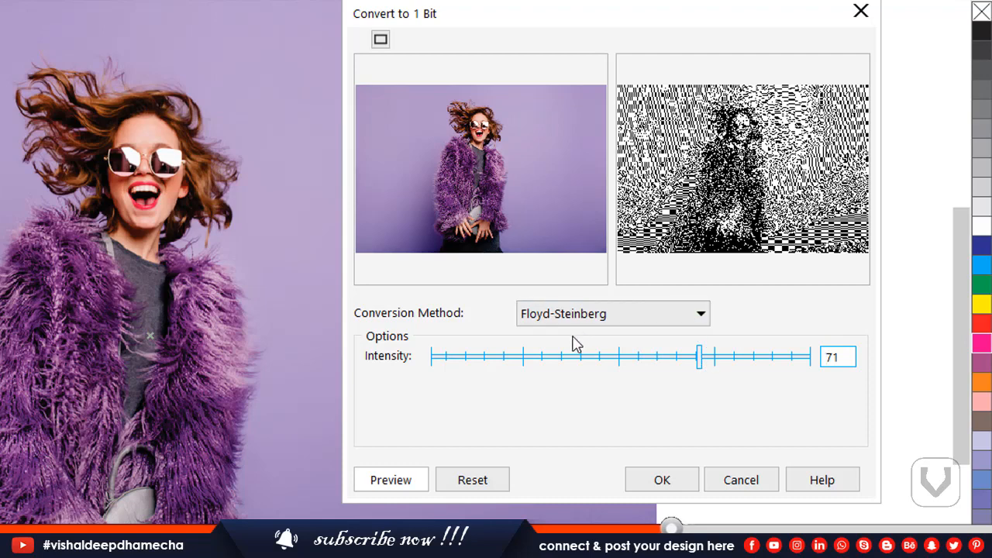
click(535, 359)
Try the Halftone method and Cardinality-Distribution at intensity 67, and reset and cancel the 1-bit conversion.
click(591, 315)
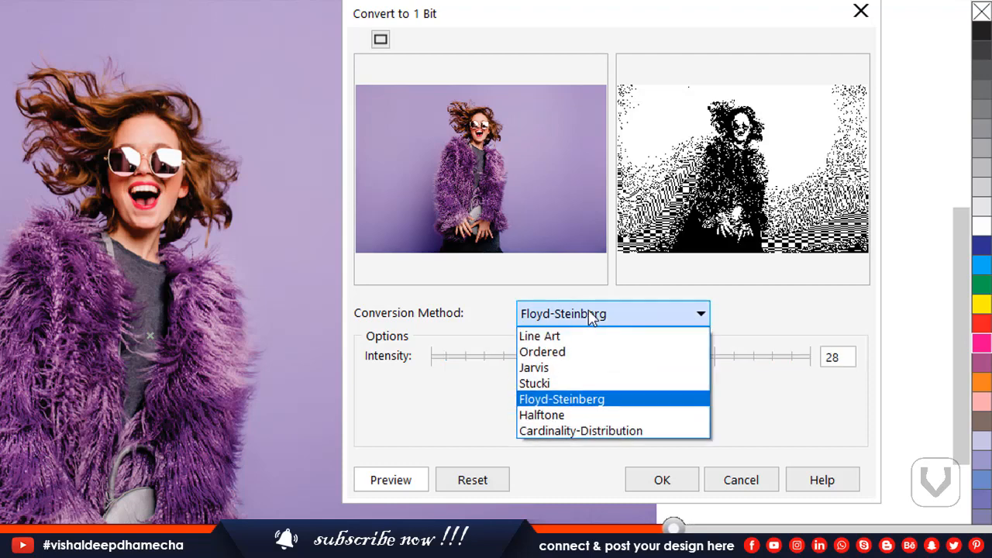
click(557, 414)
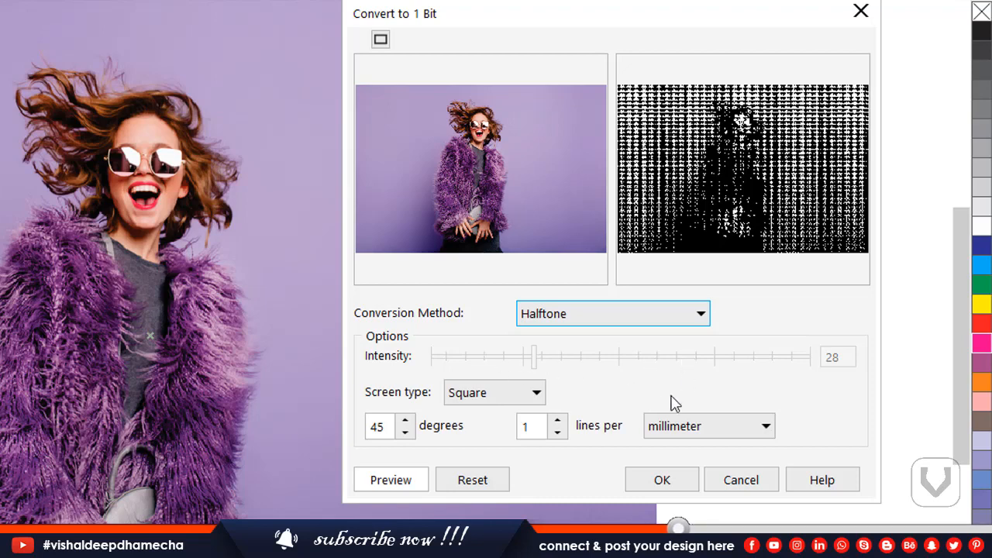
click(618, 319)
click(575, 430)
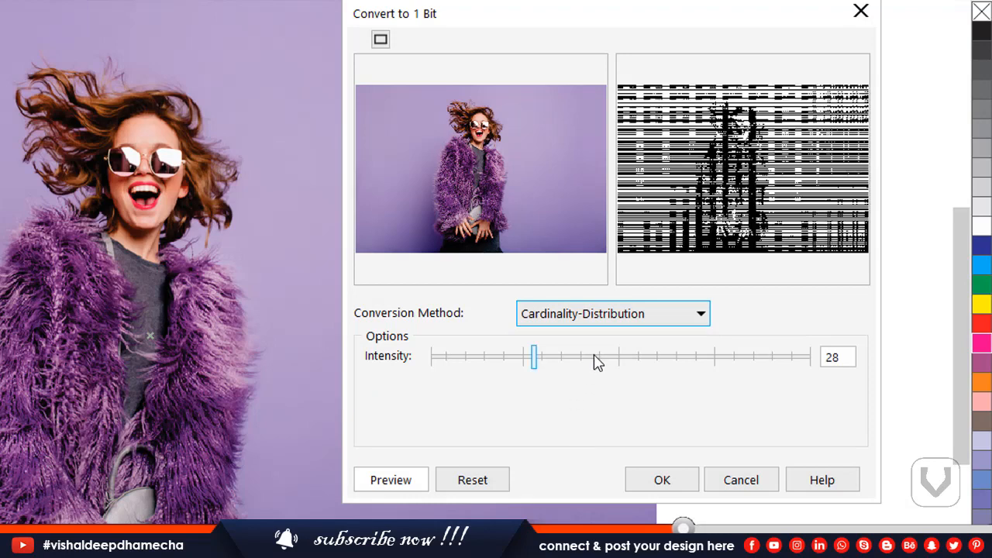
drag(594, 358, 689, 370)
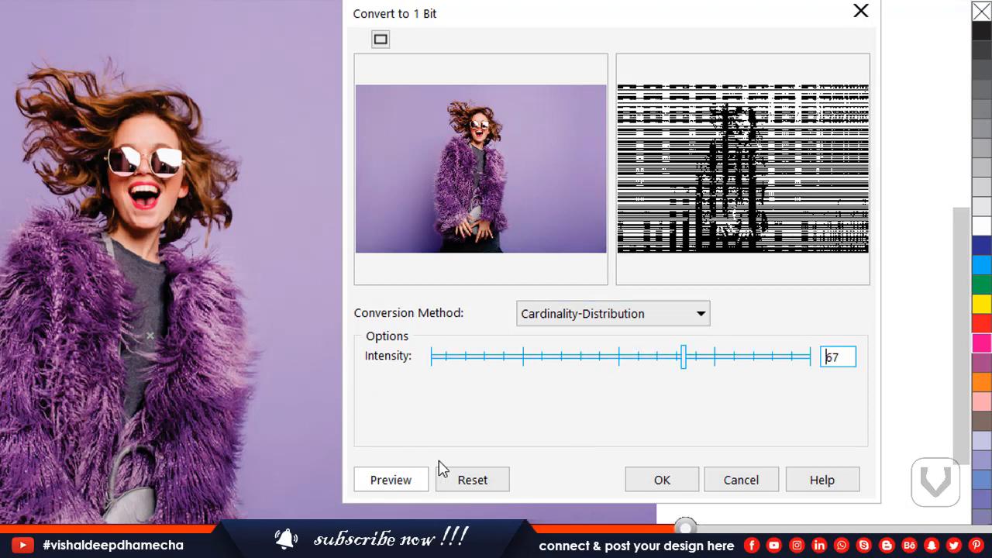
click(503, 480)
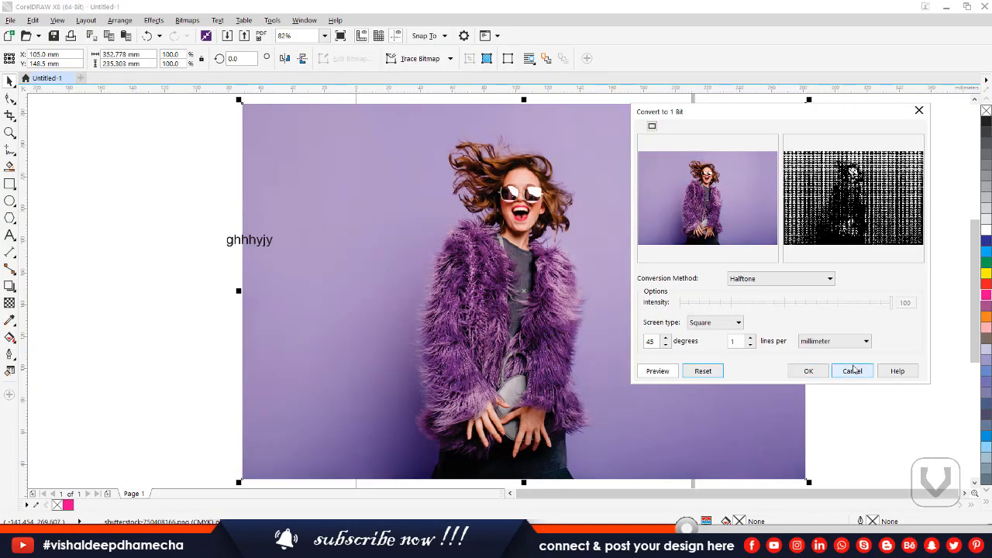
click(853, 370)
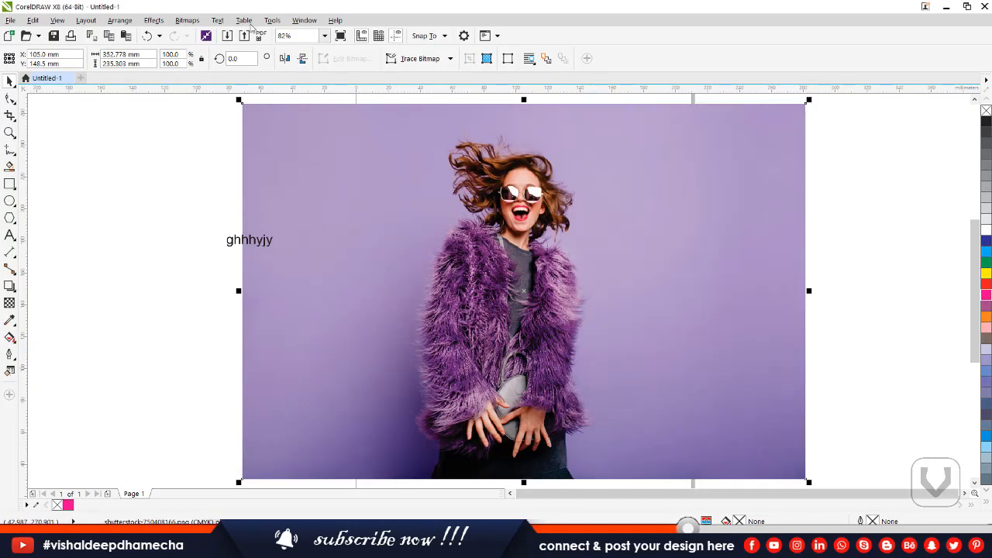
Convert the photo to Grayscale (8-bit) and undo the conversion.
click(186, 21)
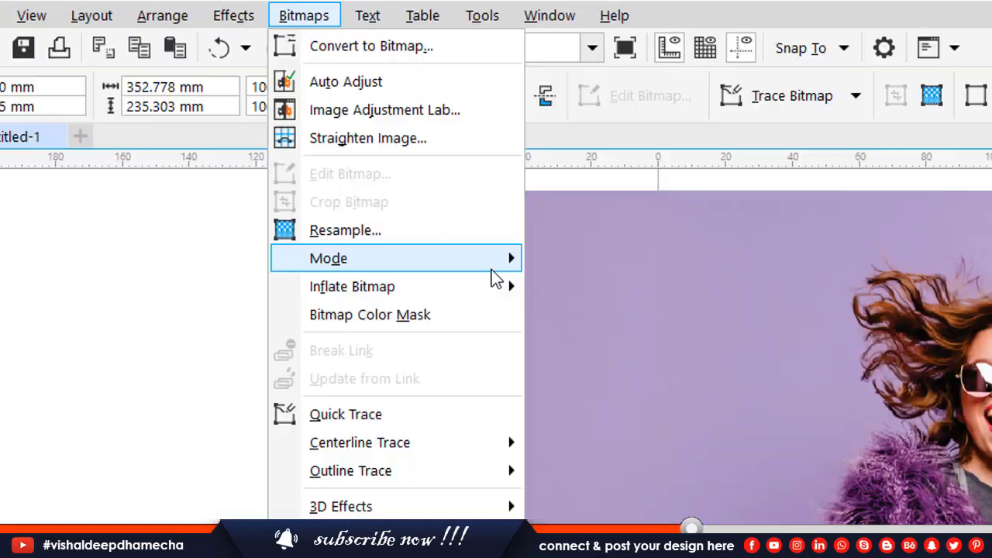
mouse_move(277, 137)
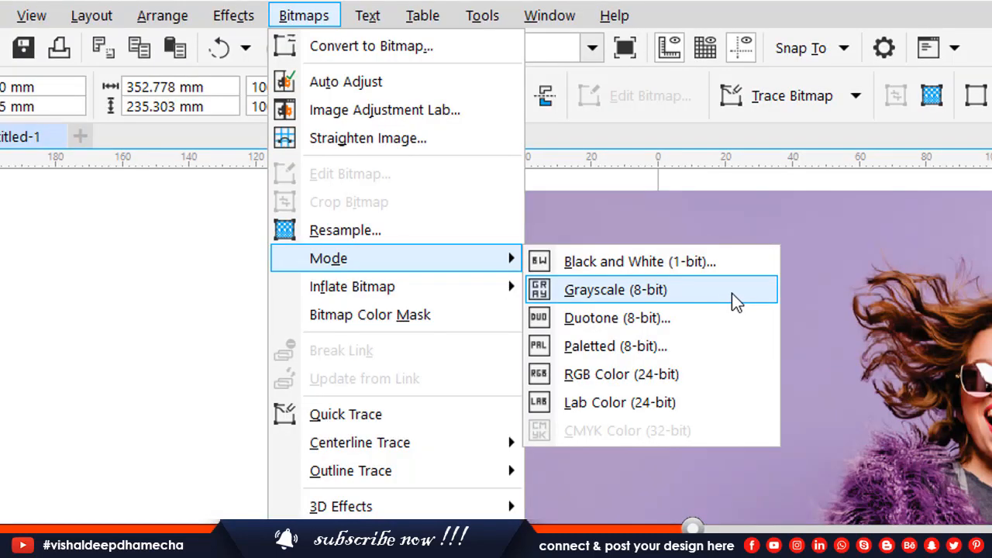
click(732, 293)
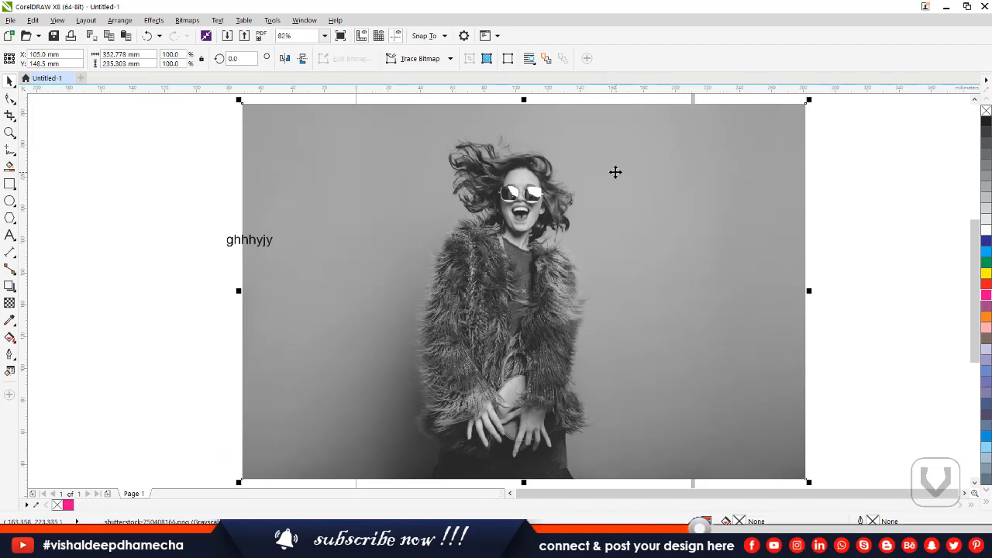
key(ctrl+z)
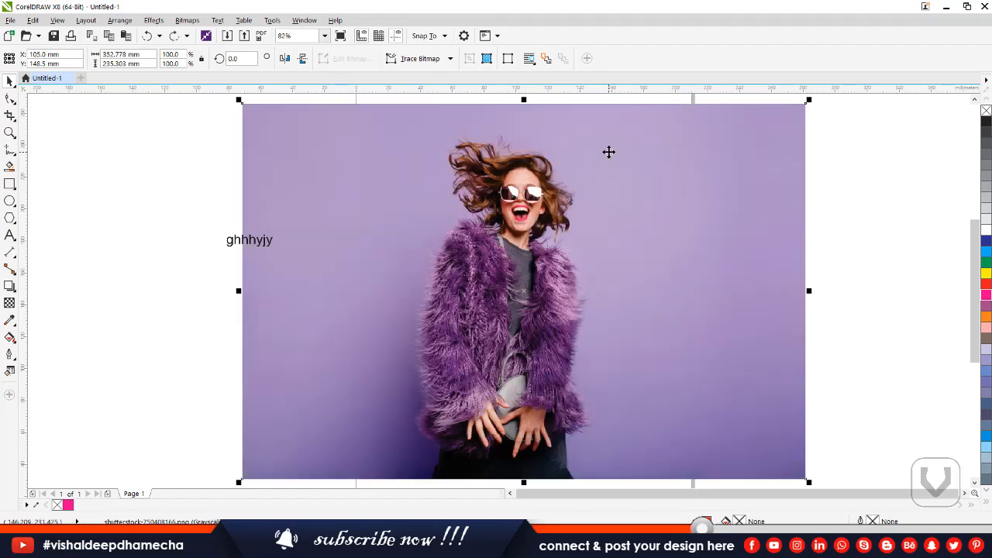
Start a Duotone (8-bit) conversion of the photo, move its dialog clear of the subject, and set the type to Duotone.
click(187, 20)
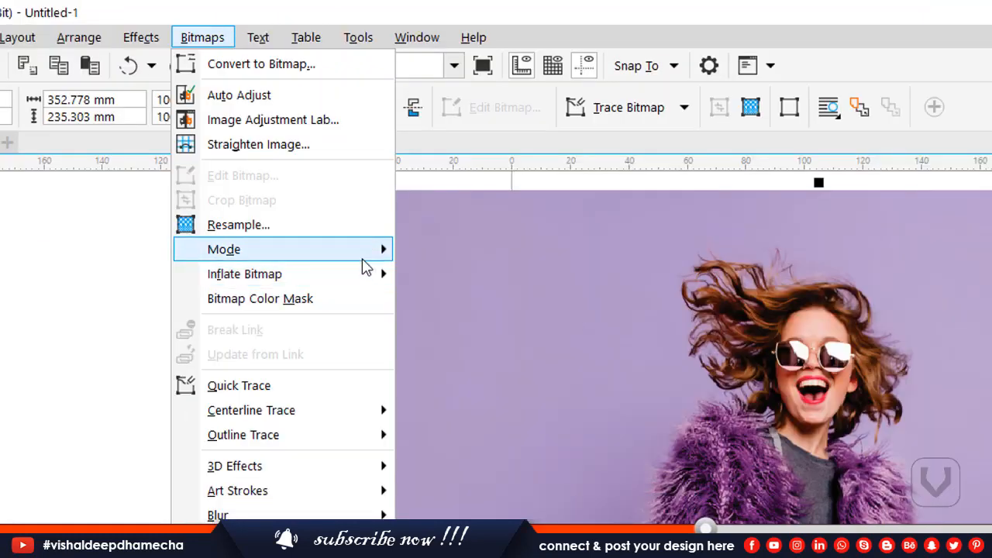
mouse_move(282, 137)
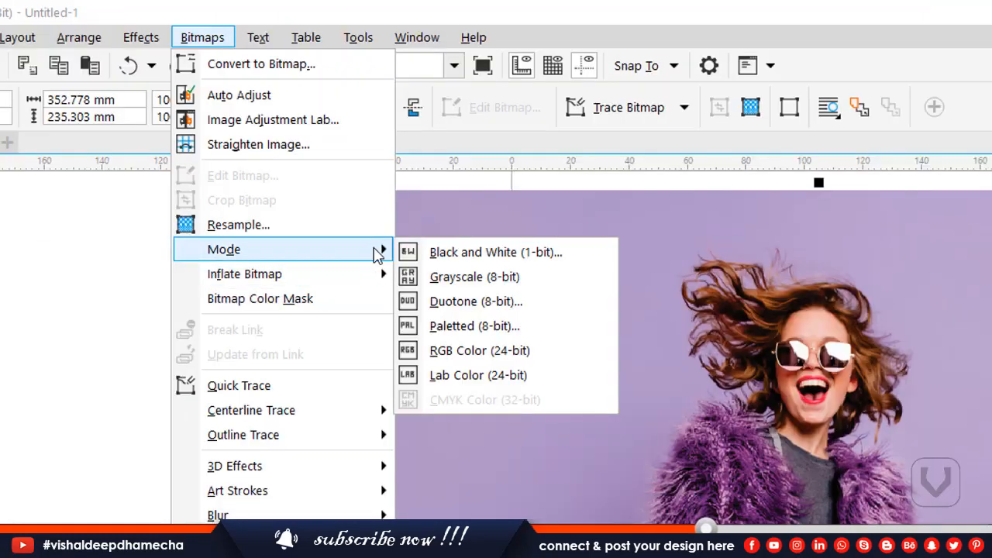
click(540, 307)
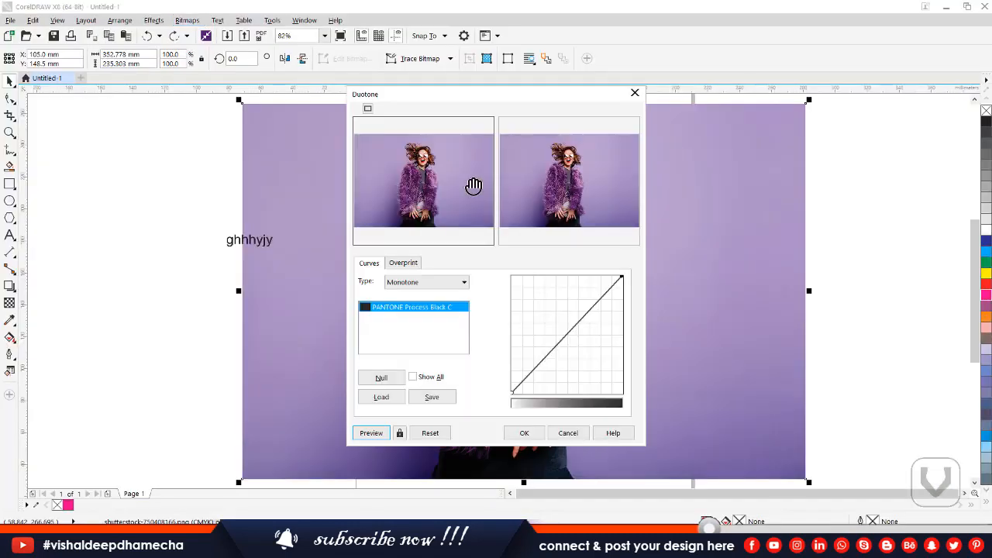
drag(483, 99, 750, 83)
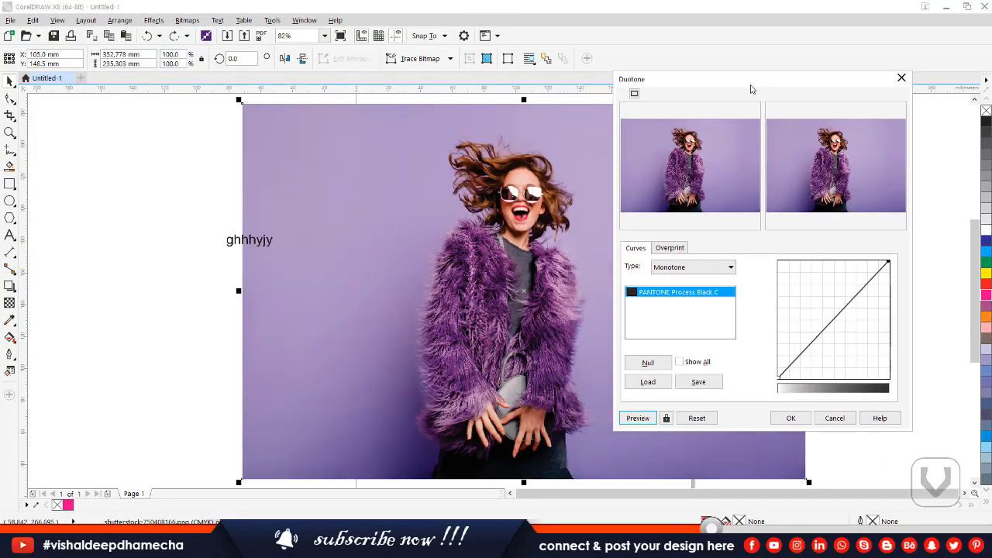
click(717, 266)
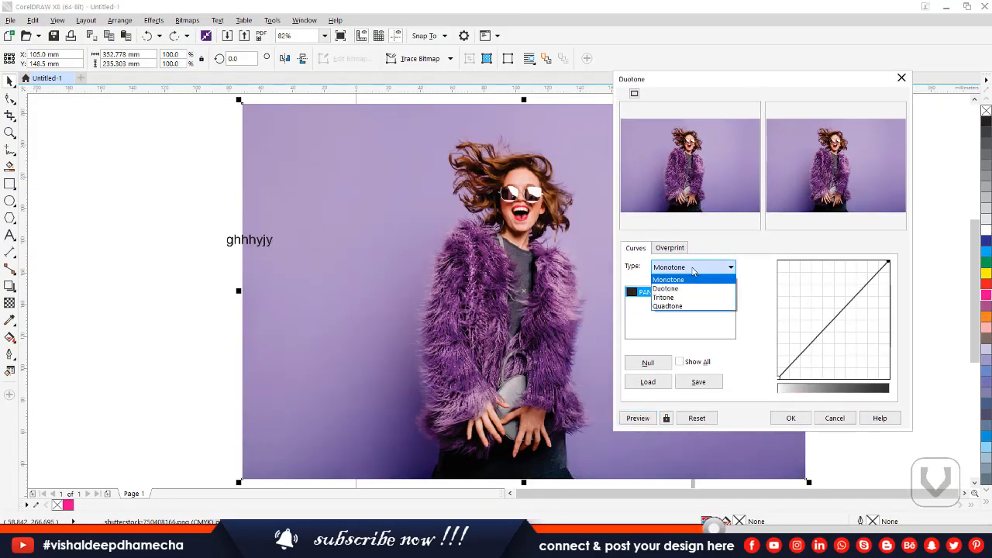
click(695, 287)
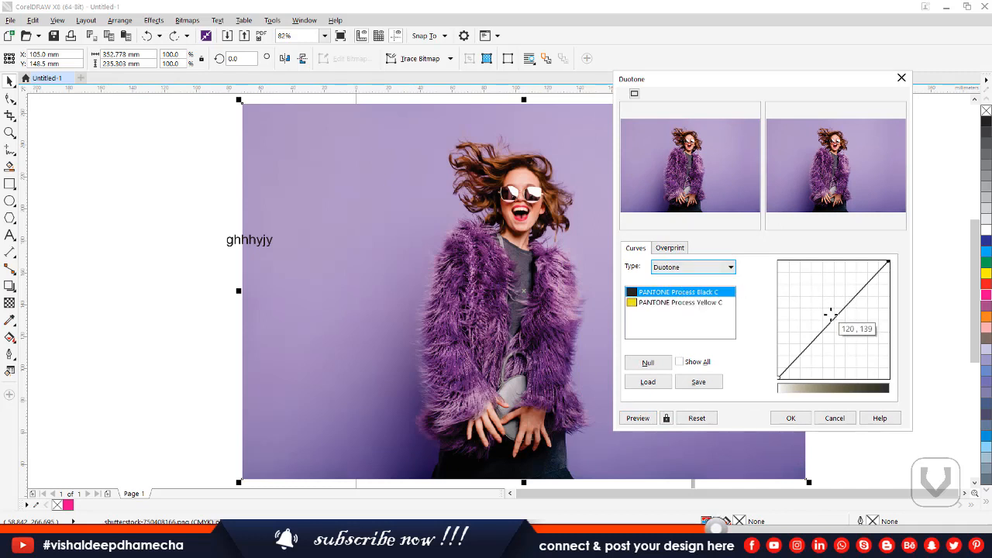
Reshape the PANTONE Process Black C tone curve with several added points and preview the duotone effect.
mouse_move(833, 314)
mouse_down()
mouse_move(822, 316)
mouse_move(835, 318)
mouse_up()
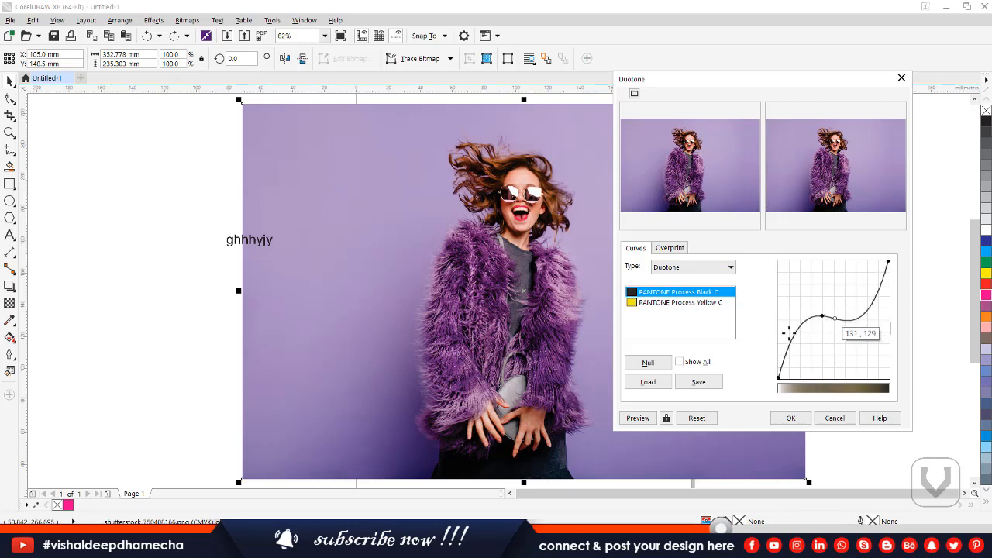
click(637, 418)
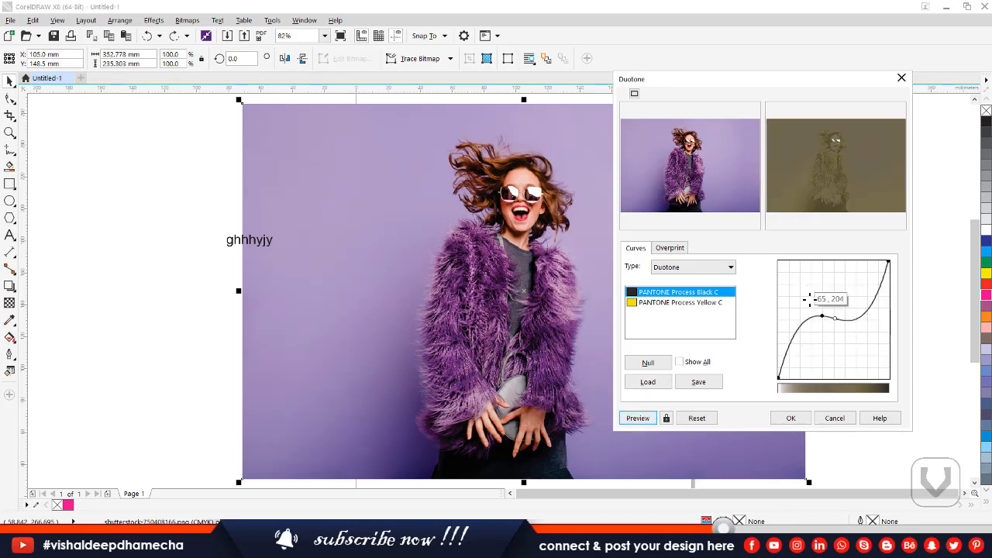
click(830, 325)
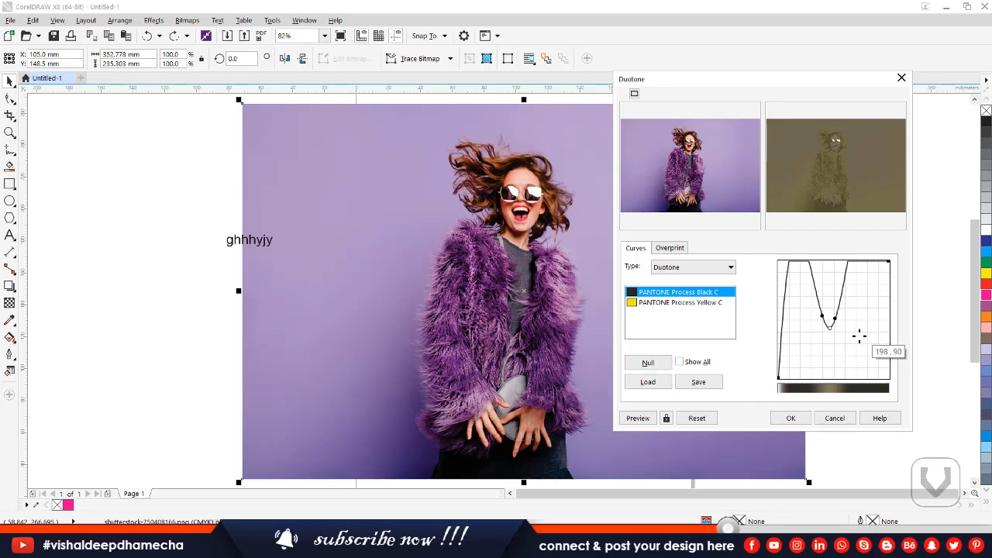
drag(826, 324, 837, 329)
click(847, 302)
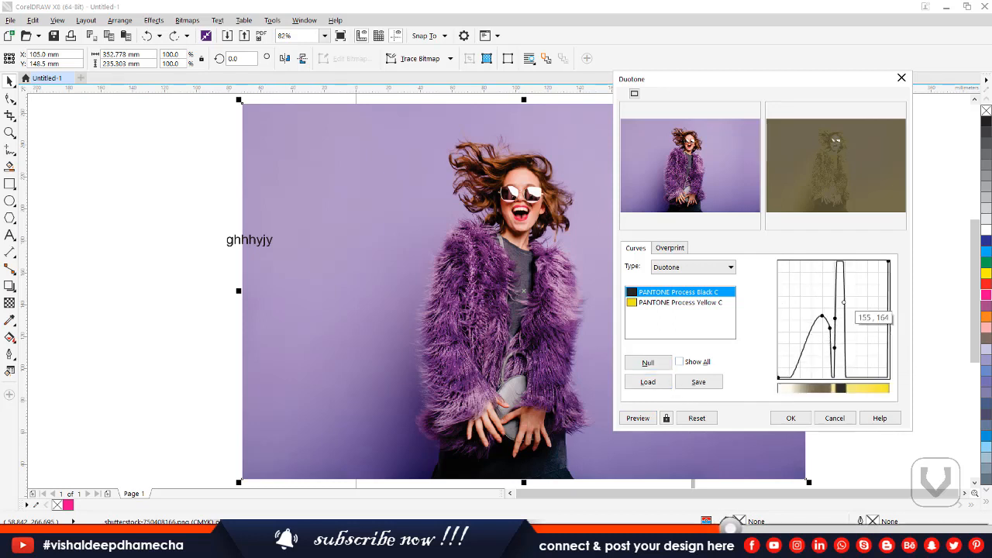
click(864, 284)
click(834, 293)
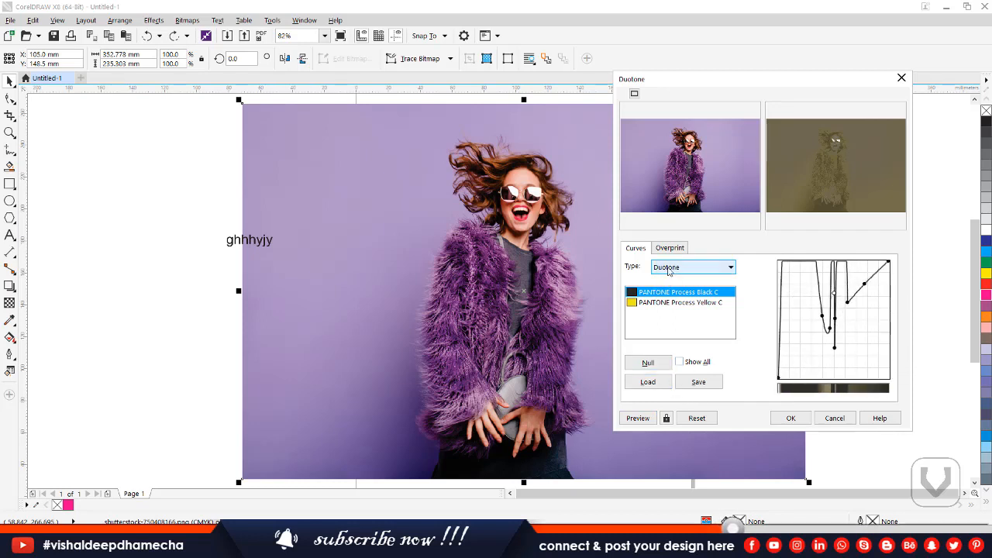
Change the duotone type to Monotone and add two more points to the black tone curve.
click(692, 266)
click(675, 277)
click(801, 321)
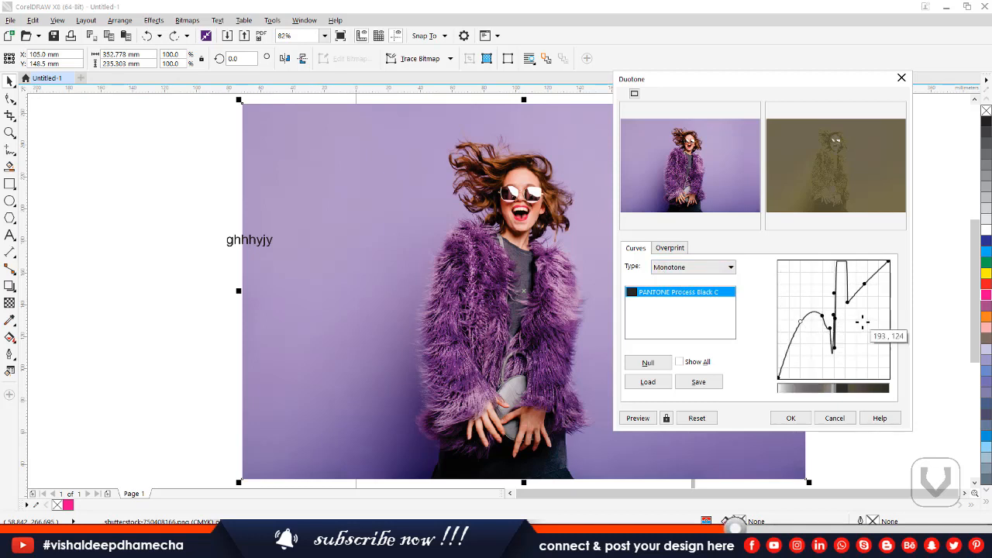
click(861, 321)
Change the duotone type to Tritone and bend the black tone curve with three more points.
click(682, 270)
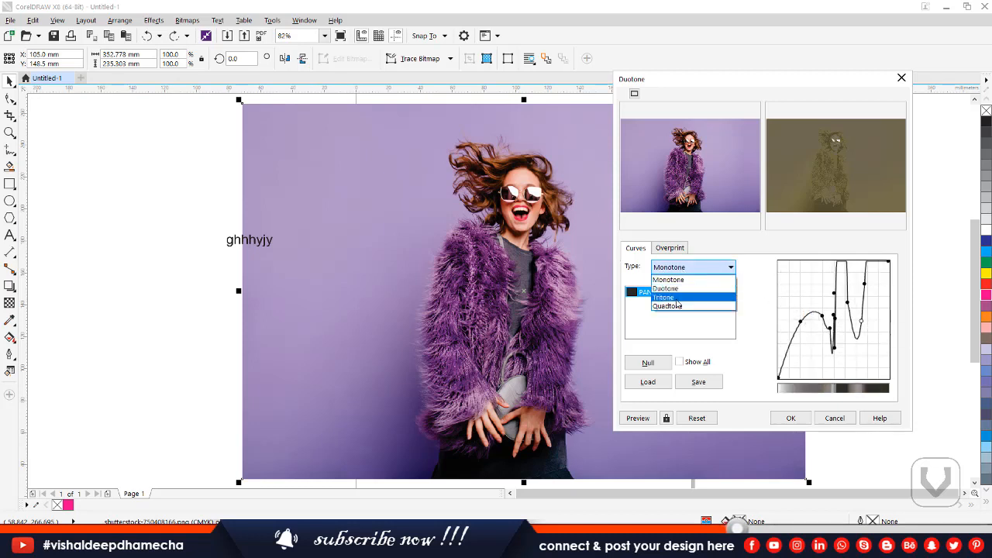
click(668, 298)
click(798, 340)
click(866, 277)
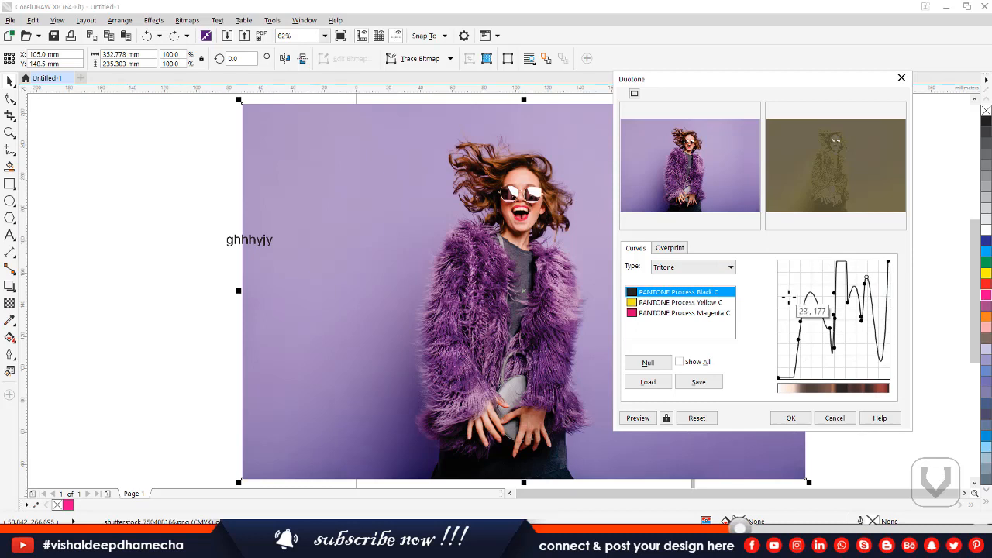
click(785, 295)
Try the Quadtone type with reshaped yellow, magenta and cyan ink curves, and cancel the duotone conversion.
click(704, 272)
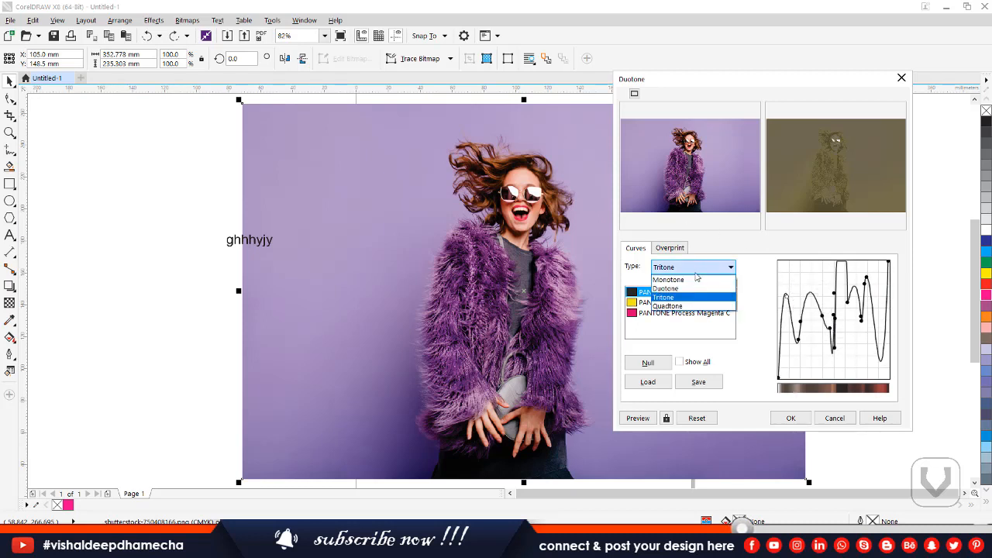
click(672, 303)
click(678, 303)
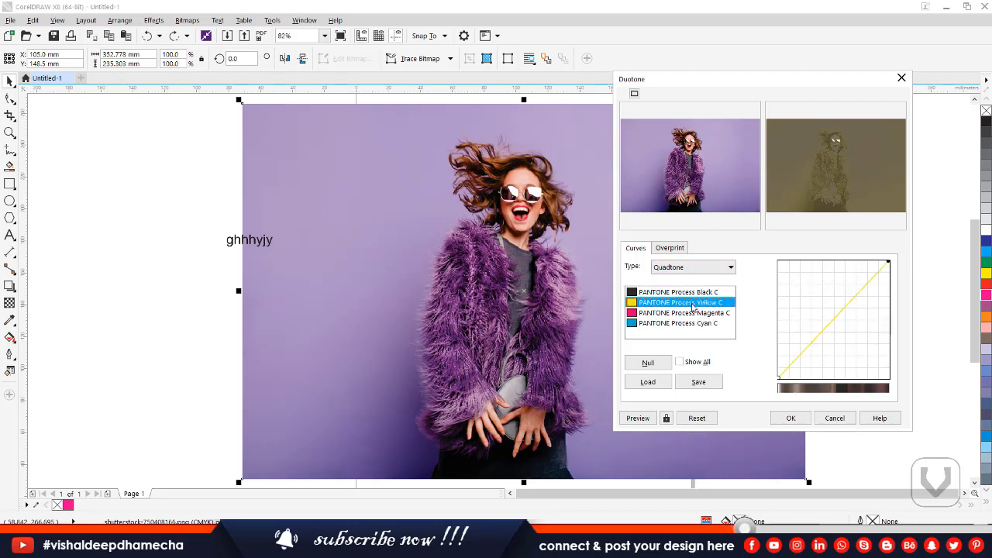
mouse_move(814, 335)
mouse_down()
mouse_move(819, 313)
mouse_move(836, 315)
mouse_up()
click(665, 313)
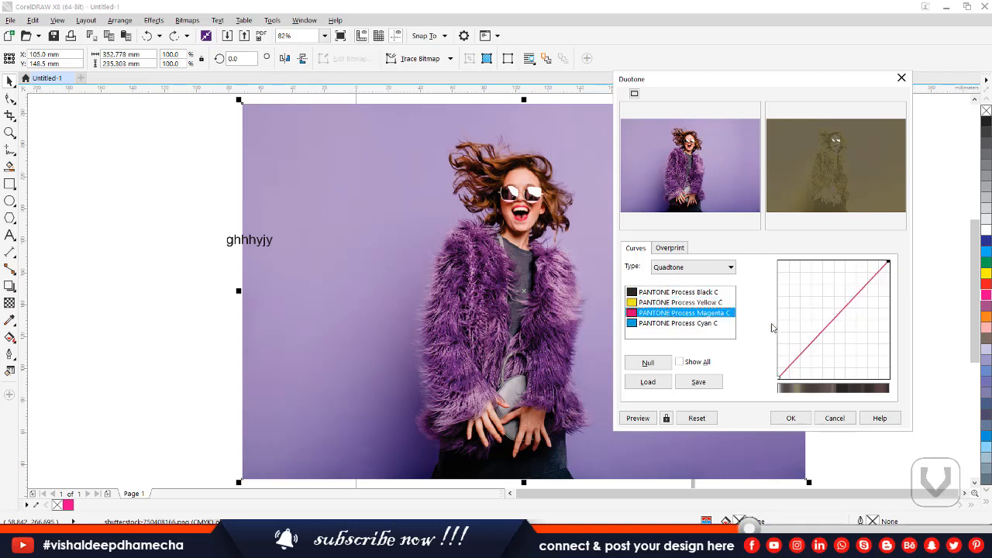
drag(837, 323, 820, 323)
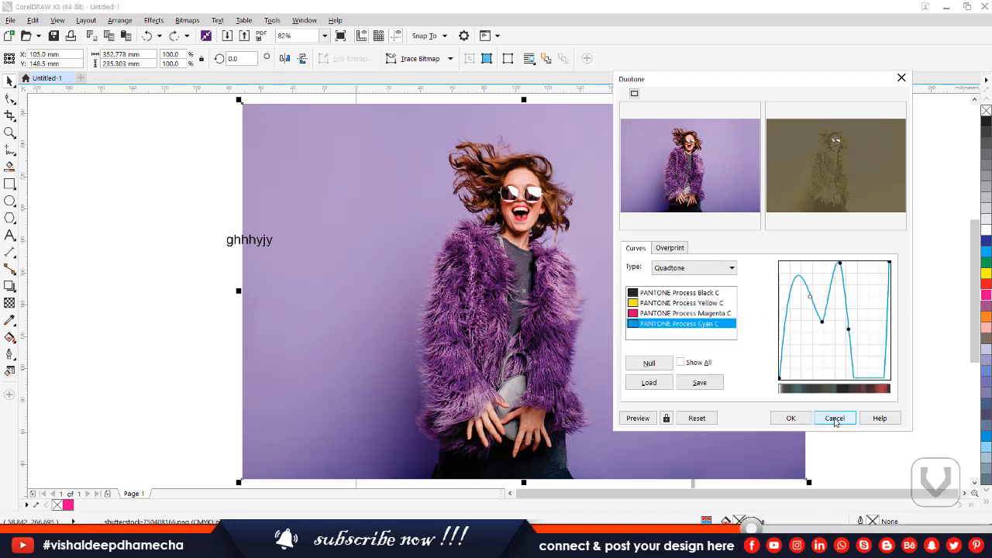
click(835, 419)
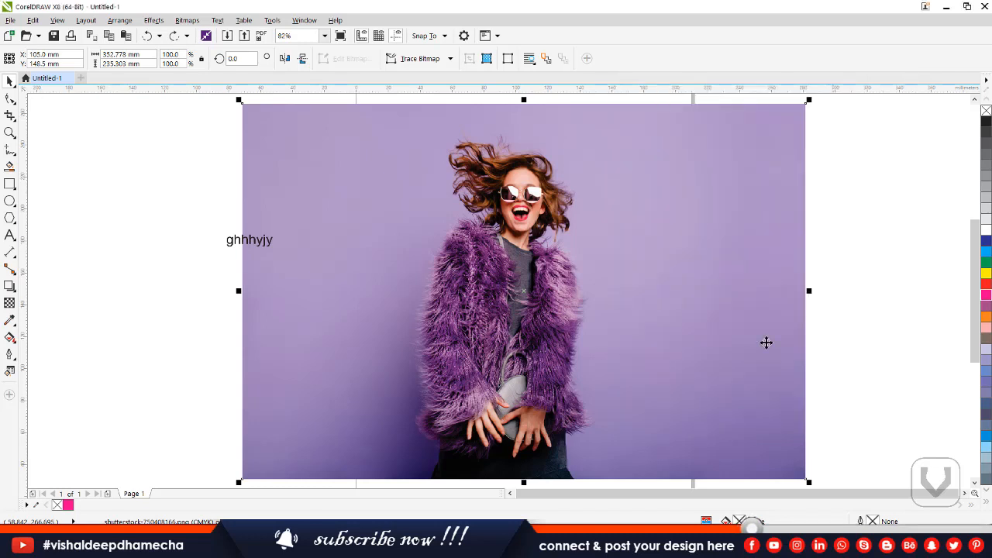
Open the Paletted (8-bit) conversion for the photo, shift the dialog aside and choose the Color Styles Palette.
click(187, 20)
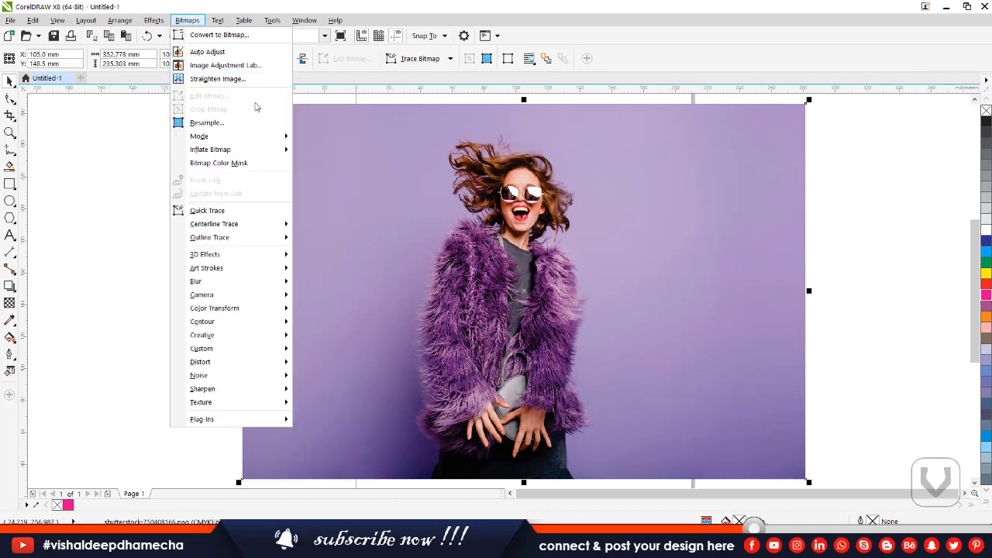
mouse_move(232, 136)
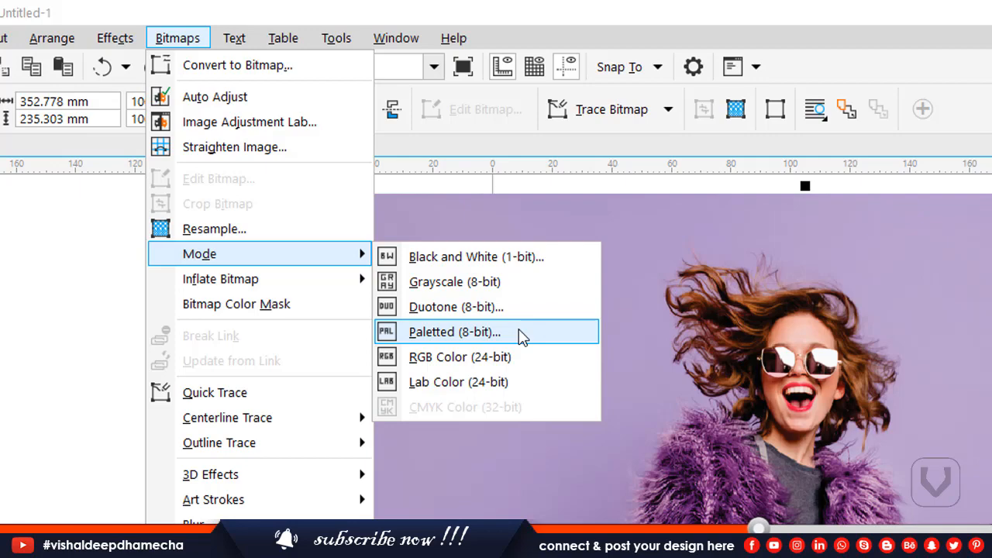
click(519, 331)
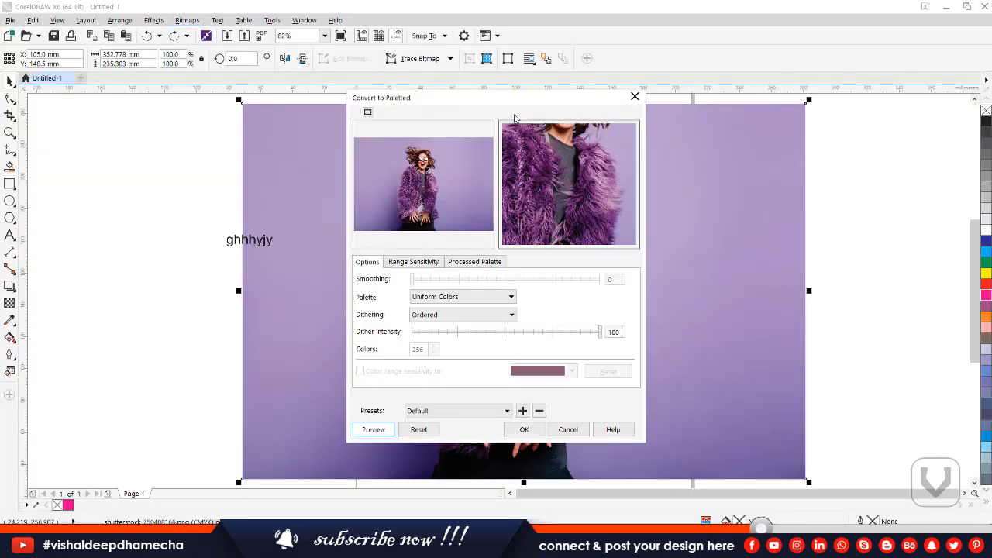
drag(476, 104, 702, 93)
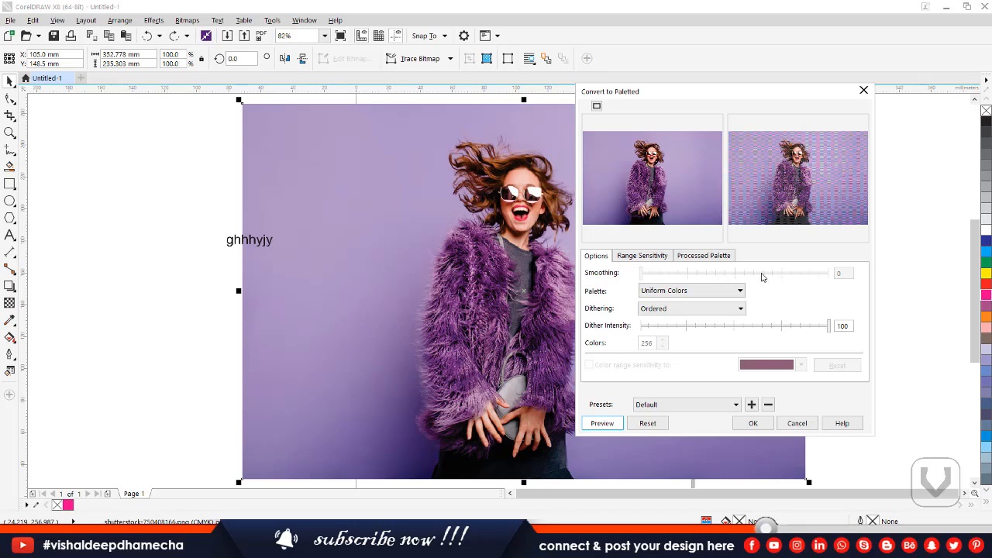
click(664, 290)
click(671, 320)
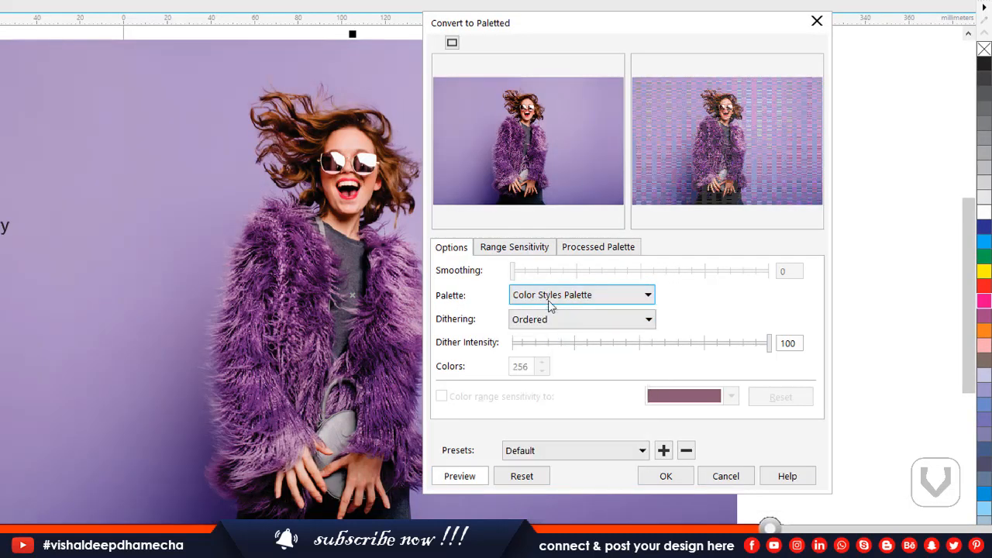
Switch the palette to Adaptive, with dither intensity 48 and smoothing 49.
click(548, 300)
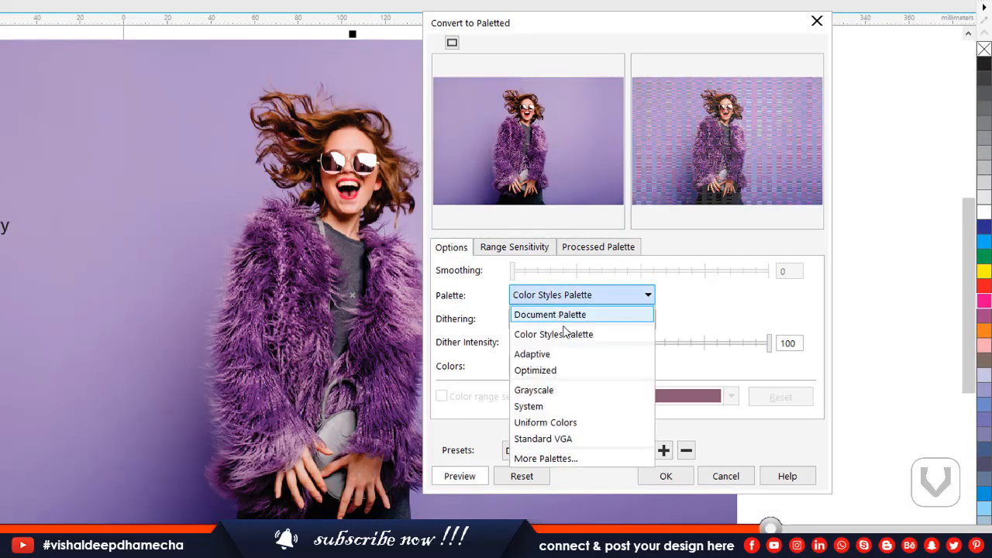
click(558, 352)
click(582, 347)
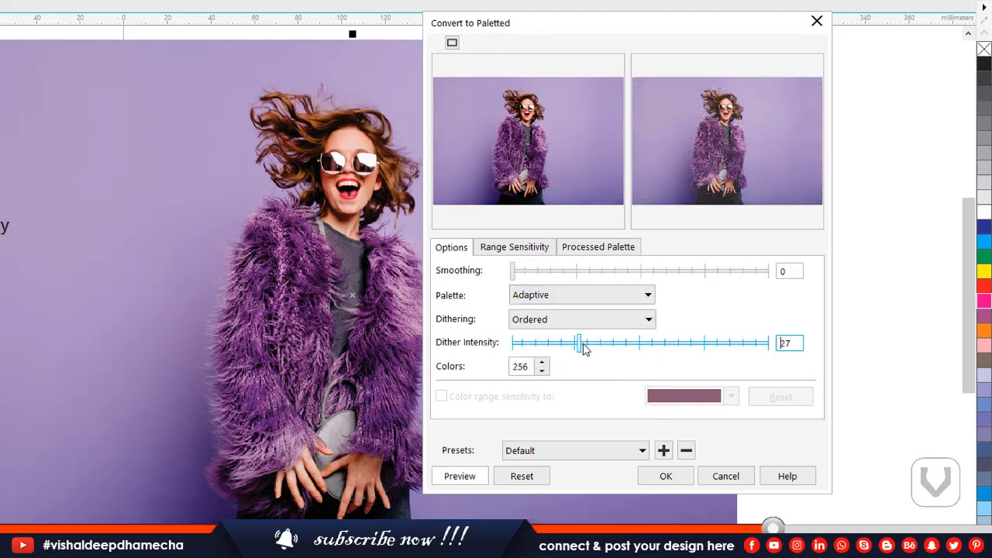
click(633, 345)
drag(589, 272, 639, 271)
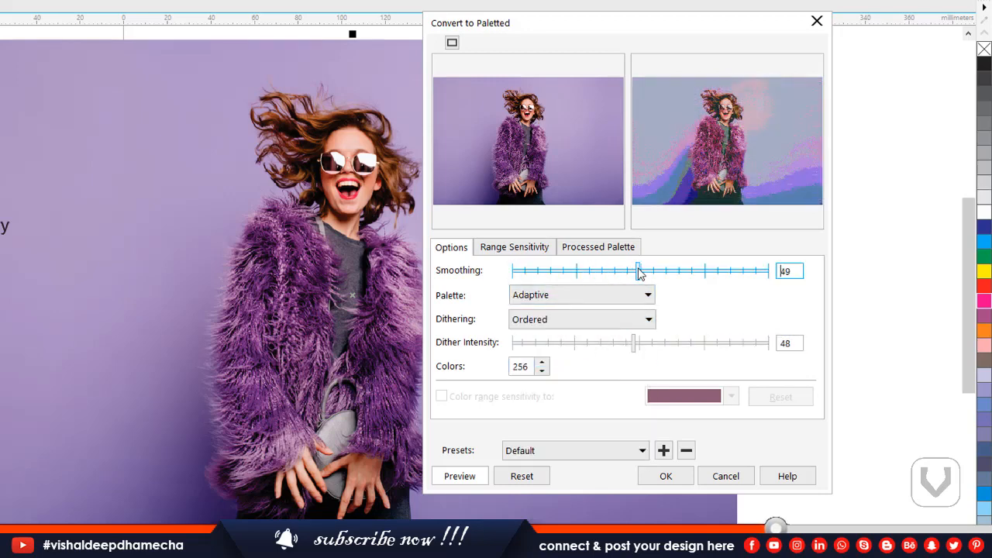
Choose the Color Styles Palette again with Jarvis dithering and set the dither intensity to 75.
click(545, 301)
click(546, 334)
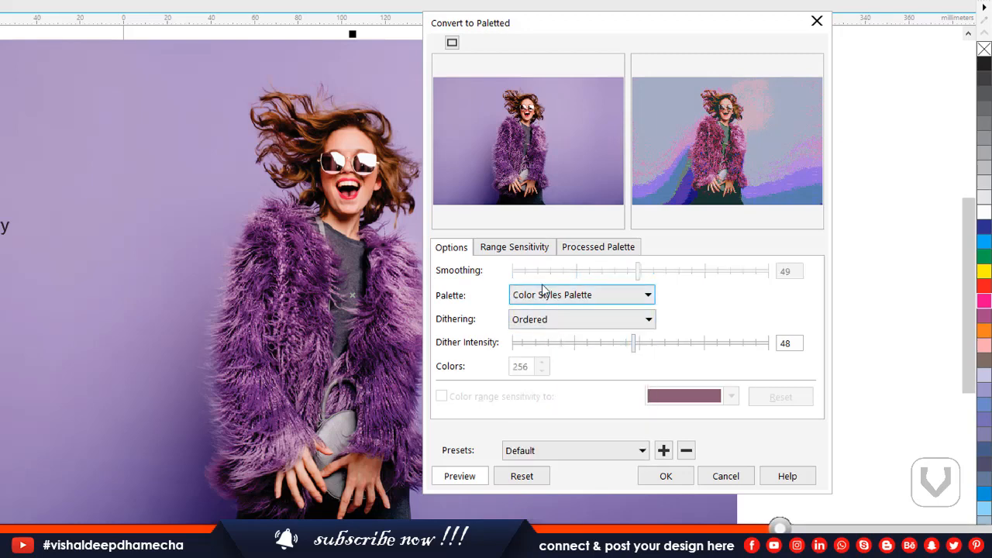
click(554, 320)
click(532, 361)
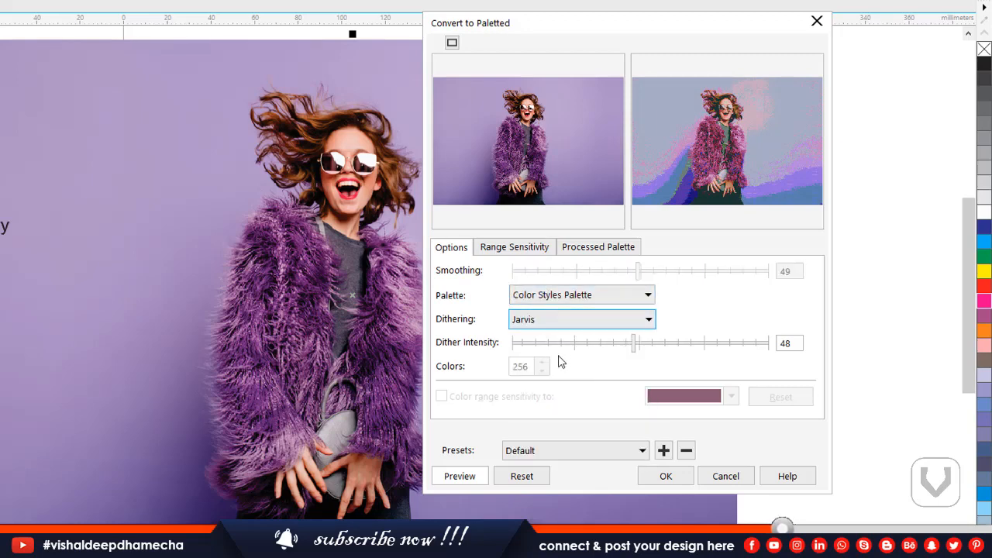
click(571, 347)
click(703, 346)
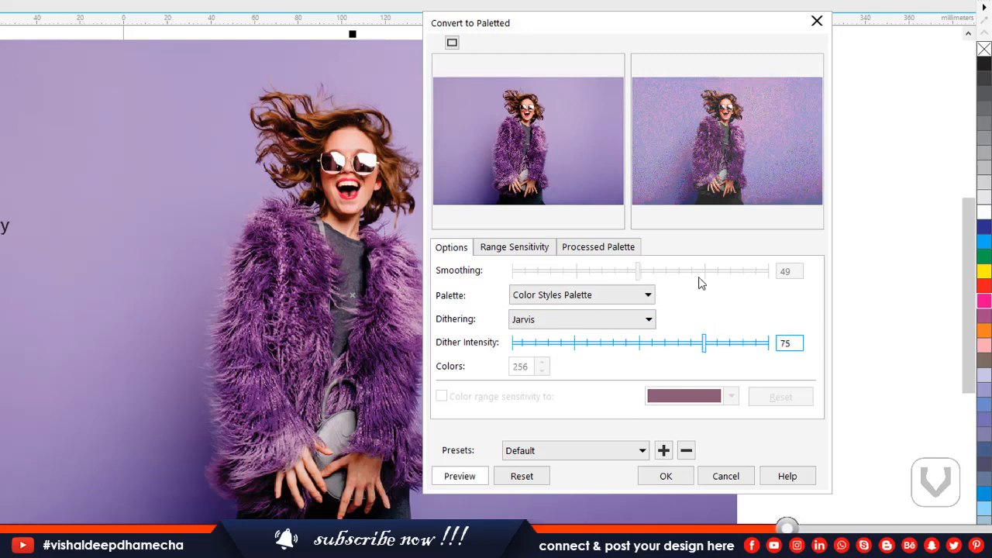
Try the 8 bits(256 colors) preset with Stucki dithering at intensity 55, and reset and cancel the paletted conversion.
click(608, 249)
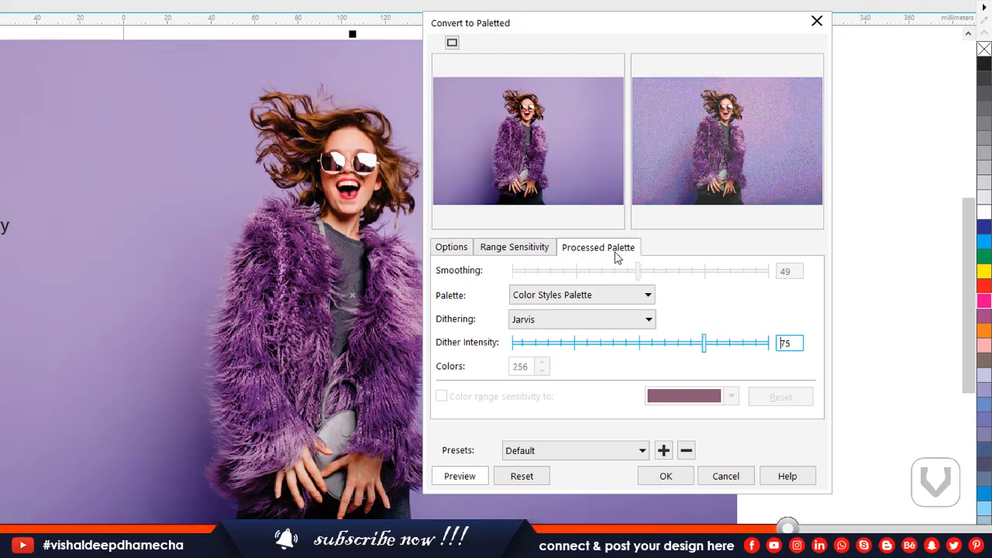
click(510, 249)
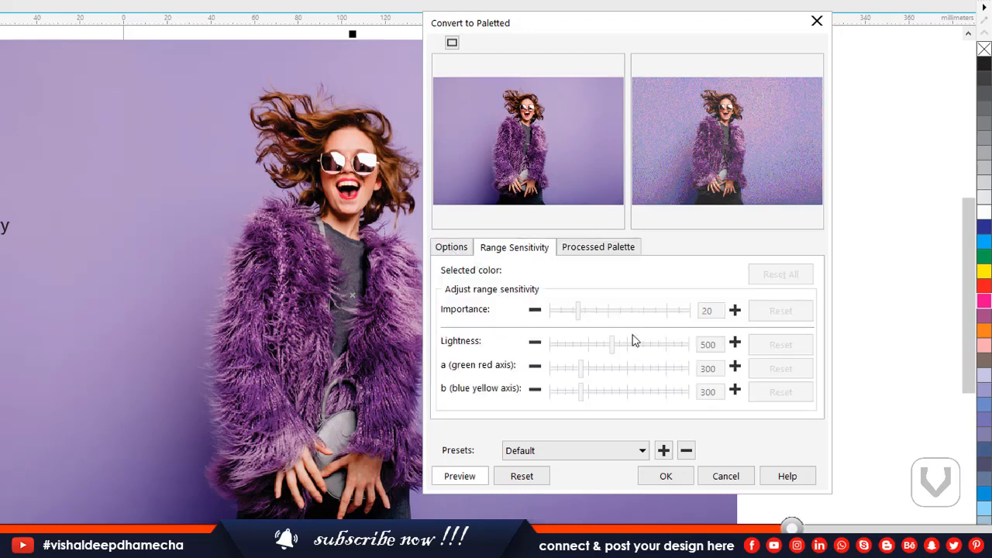
click(515, 451)
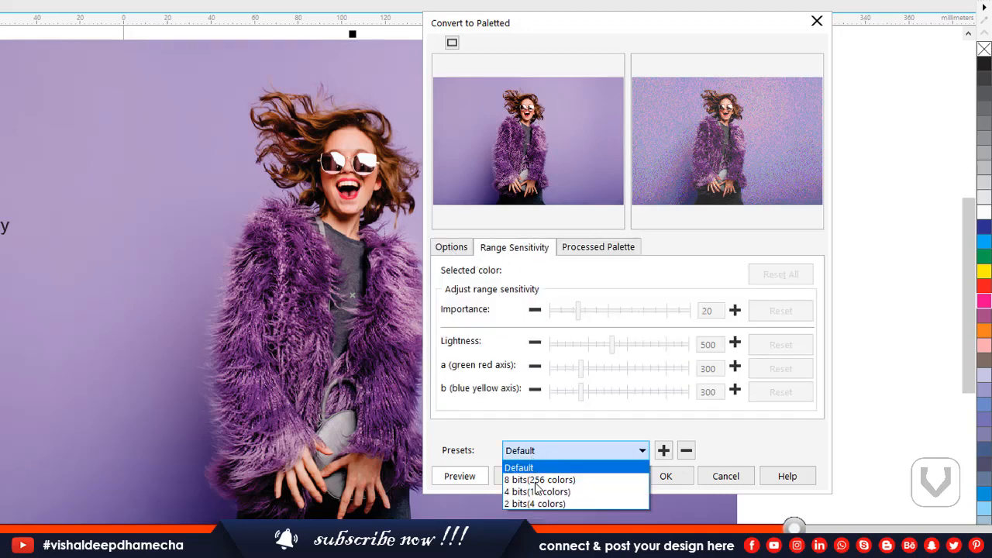
click(523, 477)
click(447, 253)
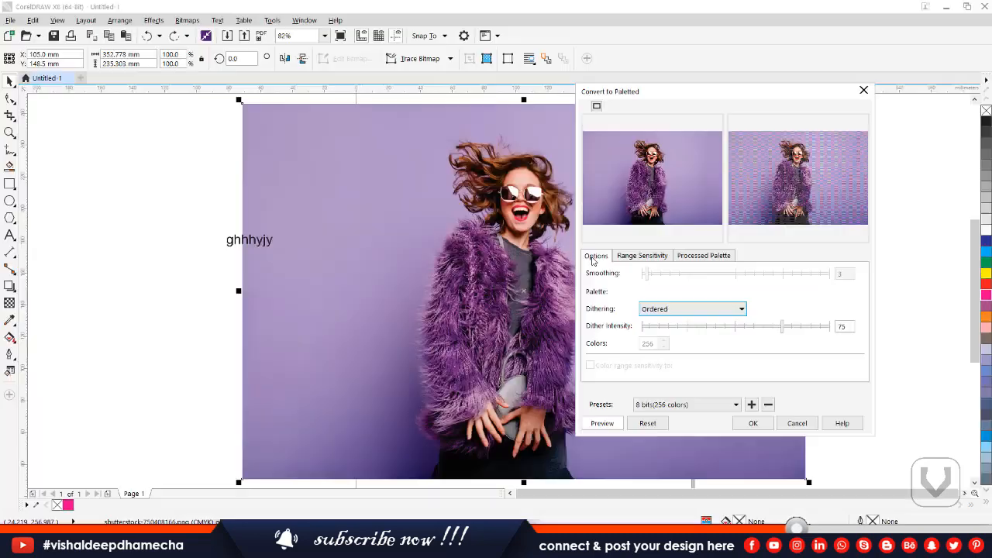
click(656, 309)
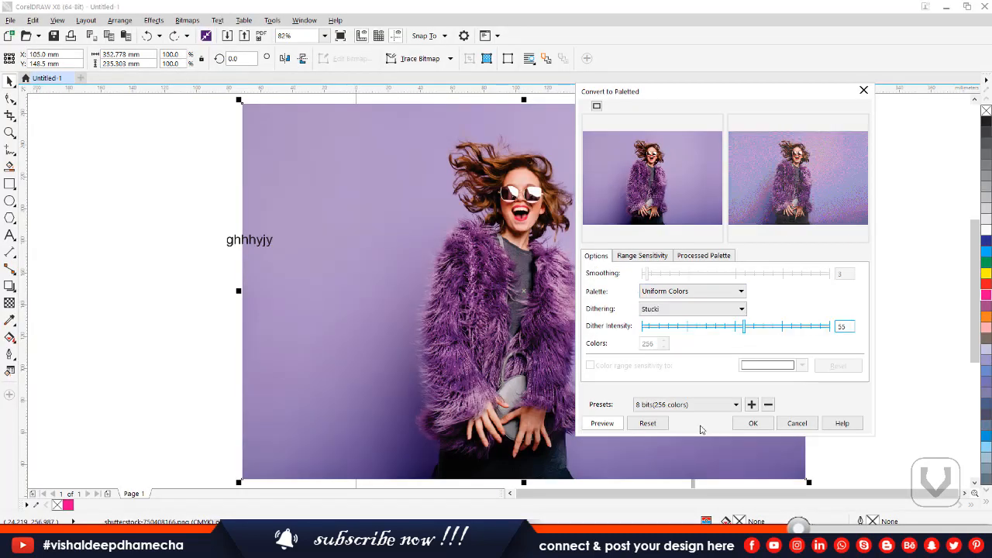
click(647, 423)
click(797, 423)
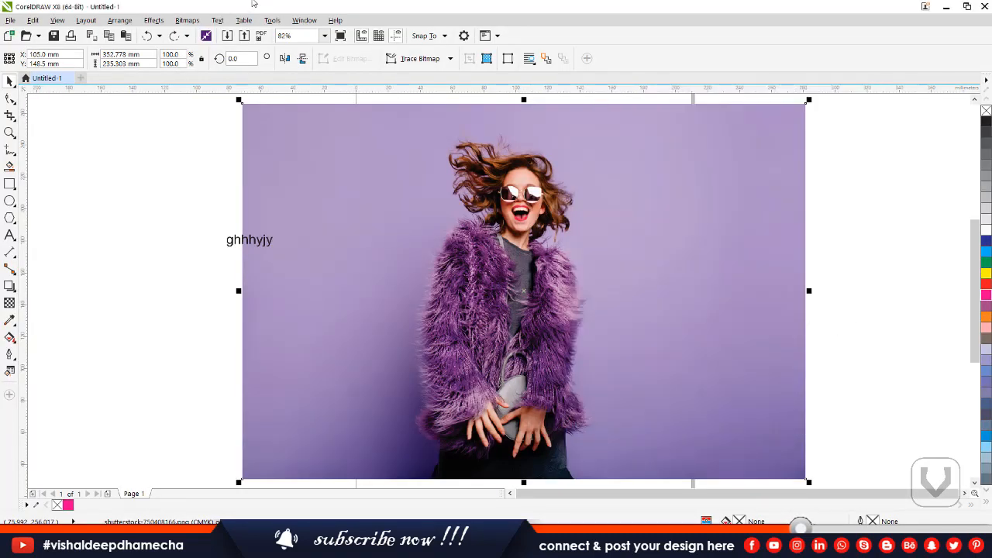
Convert the photo to RGB Color (24-bit) mode and from there to Lab Color (24-bit).
click(187, 20)
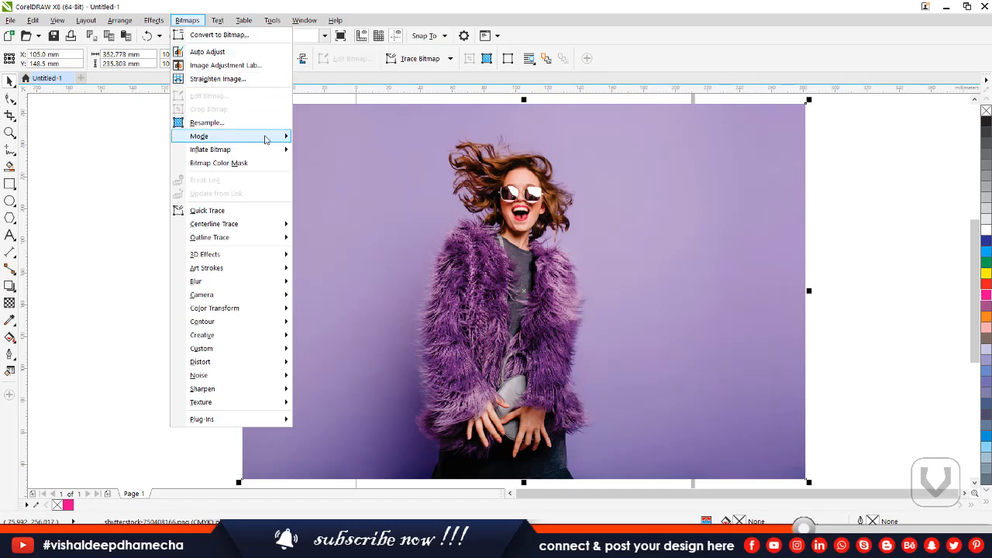
mouse_move(268, 137)
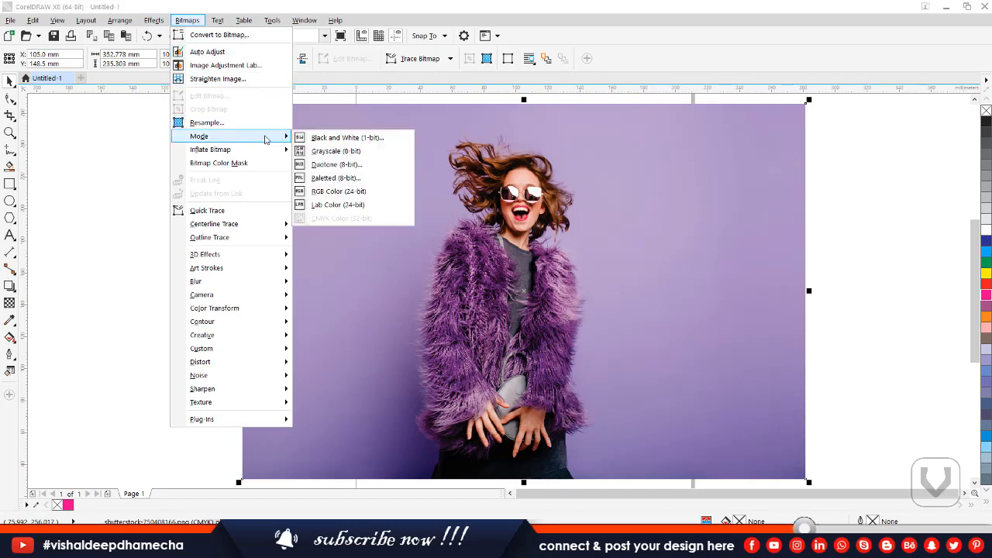
click(347, 191)
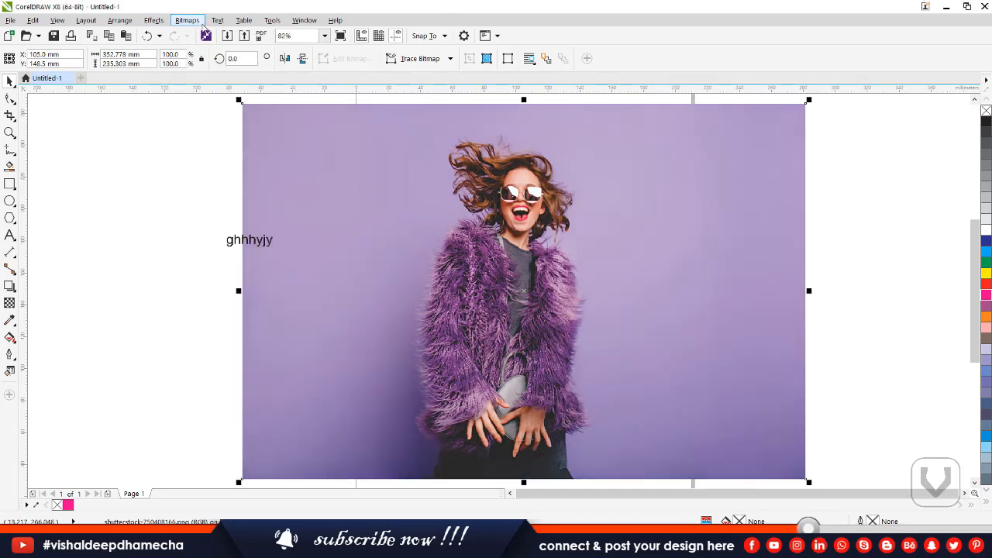
click(187, 20)
mouse_move(276, 136)
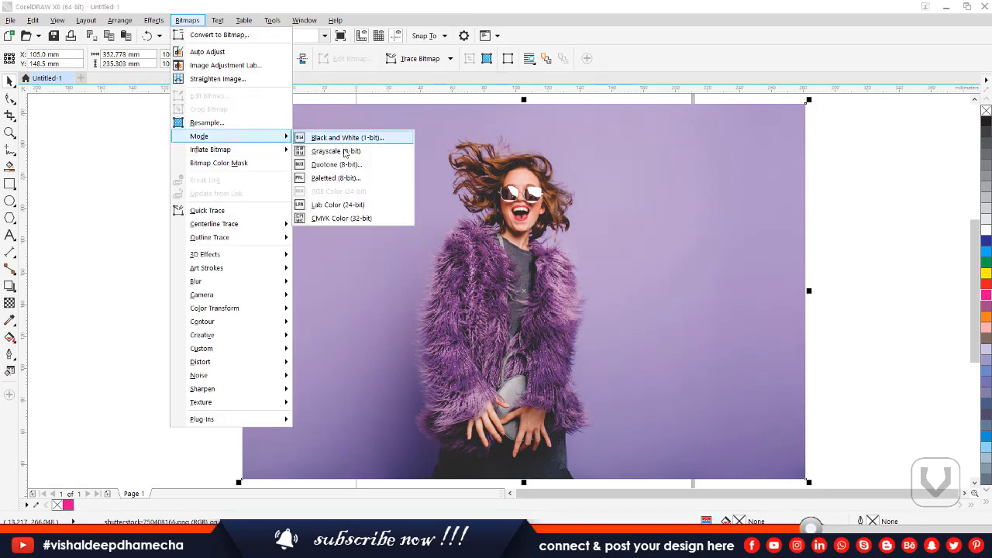
click(335, 204)
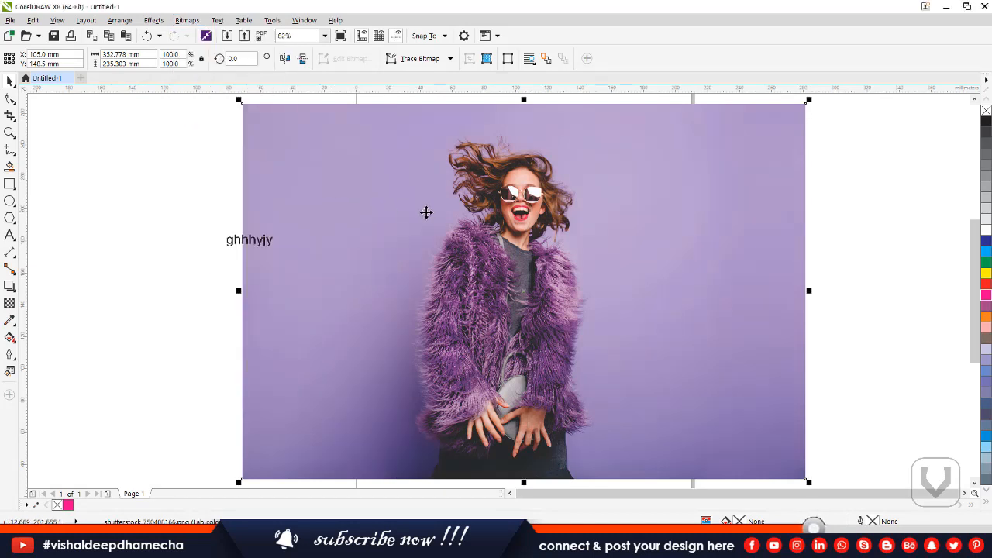
Convert the photo to CMYK Color (32-bit) mode and place a duplicate of it to the right, overlapping the original.
click(187, 20)
mouse_move(269, 137)
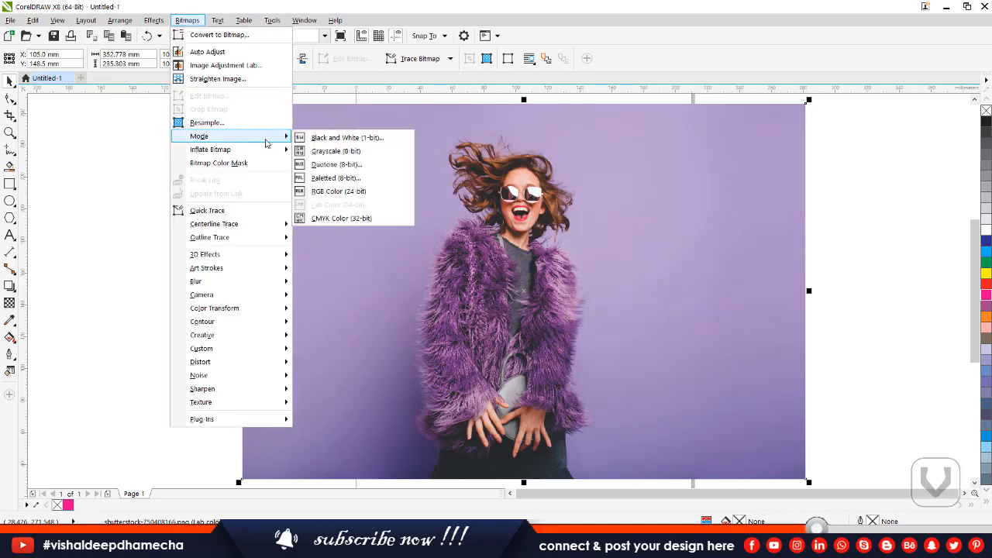
click(353, 218)
drag(373, 220, 698, 227)
drag(649, 257, 705, 262)
Convert the original photo to RGB Color (24-bit) mode, leaving the duplicate in CMYK.
click(516, 275)
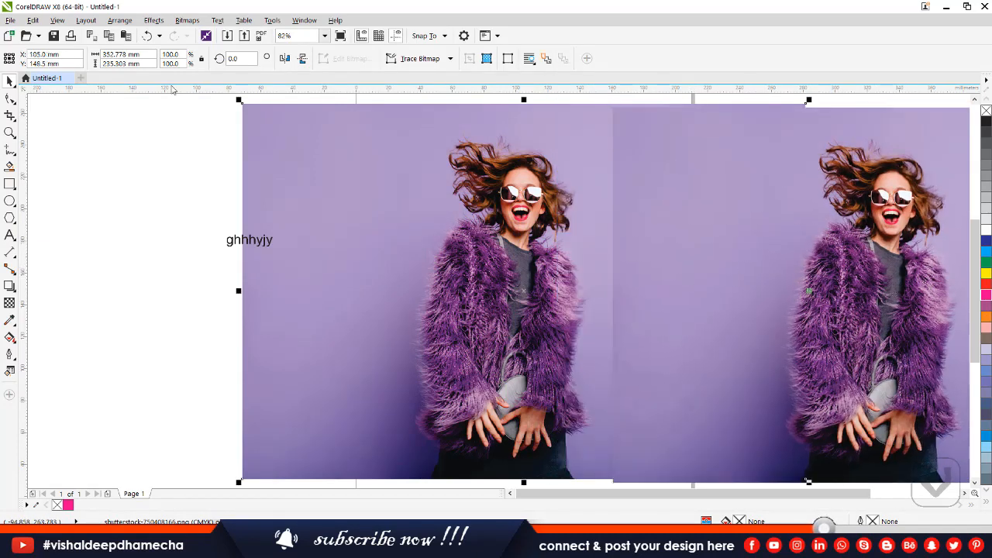
click(155, 20)
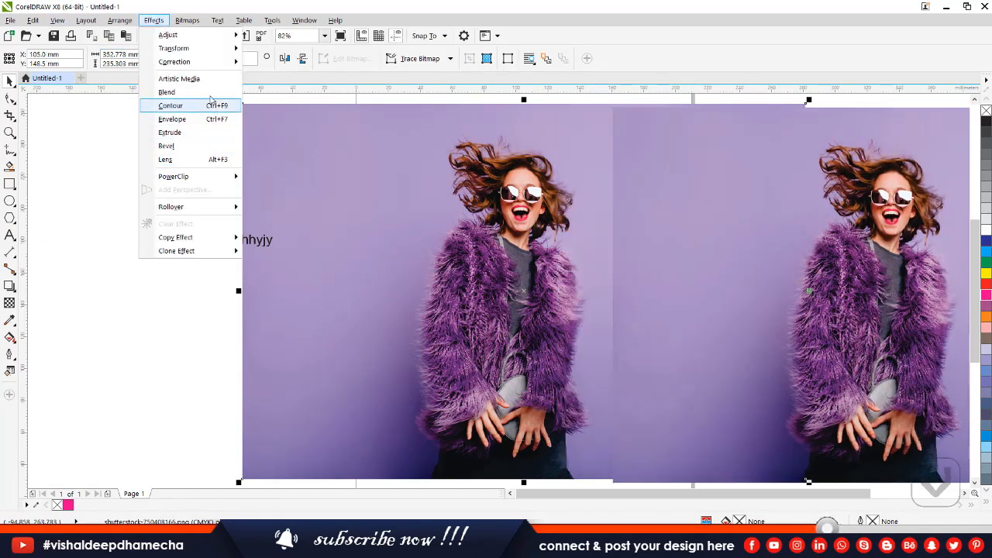
mouse_move(186, 23)
mouse_move(226, 139)
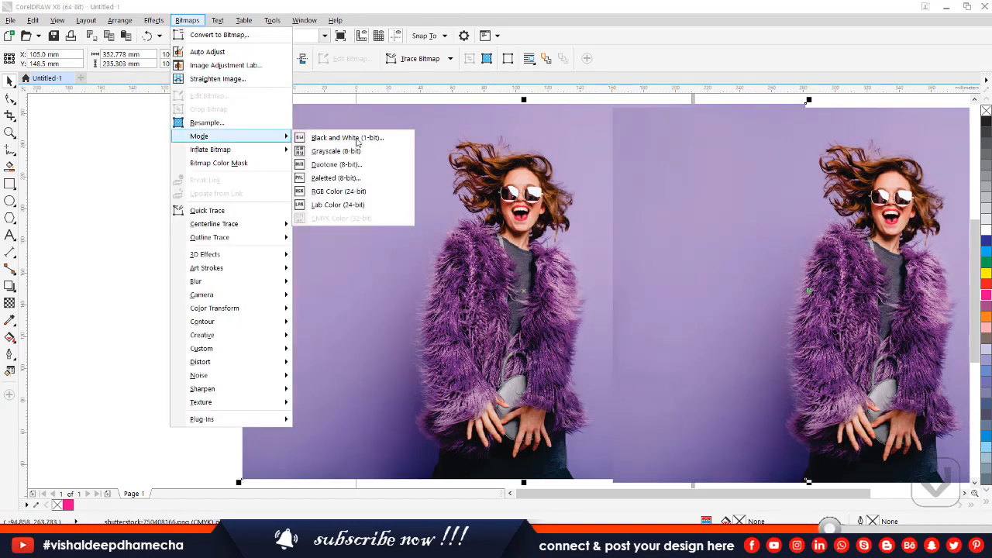
click(338, 190)
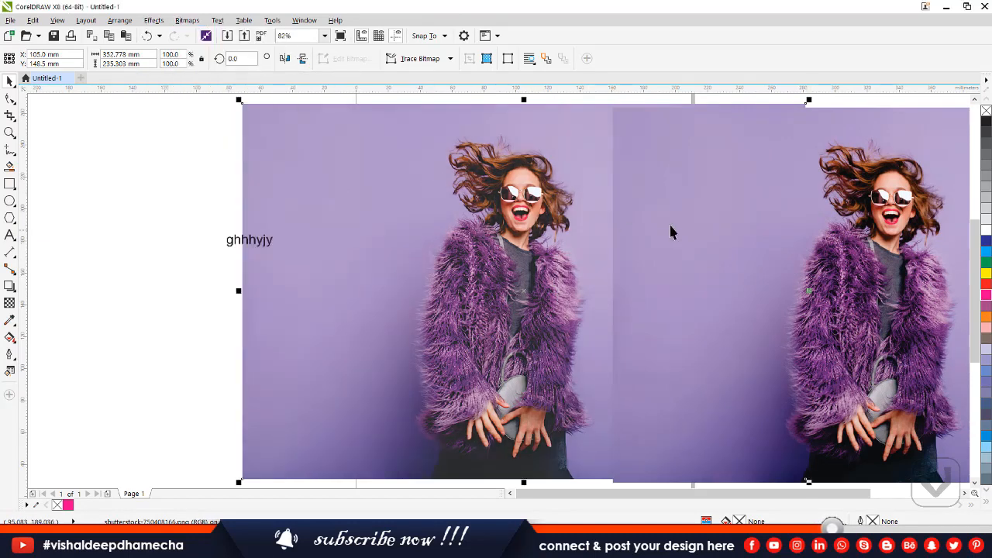
Move the CMYK duplicate slightly farther right and compare its colors with the RGB original.
drag(776, 220, 804, 224)
drag(776, 189, 769, 184)
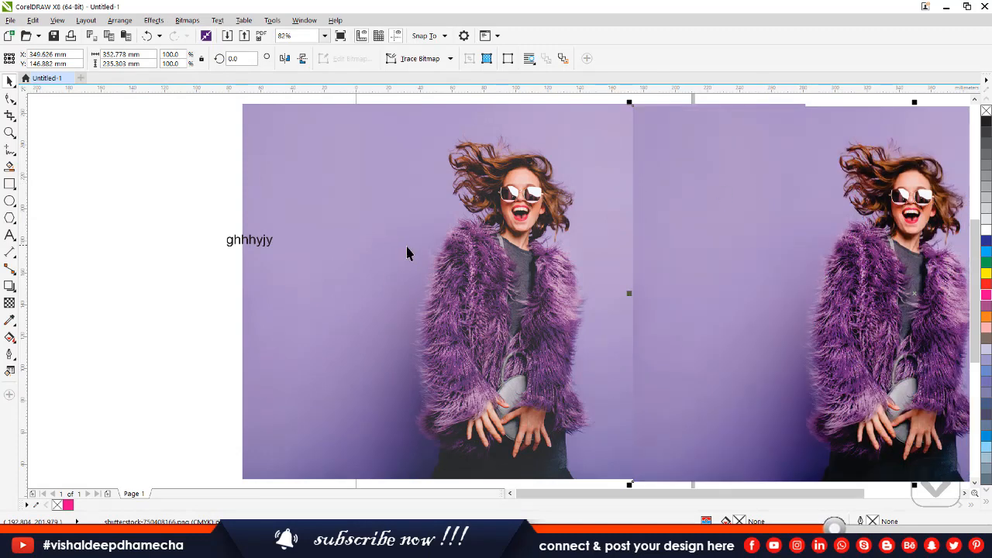
click(472, 242)
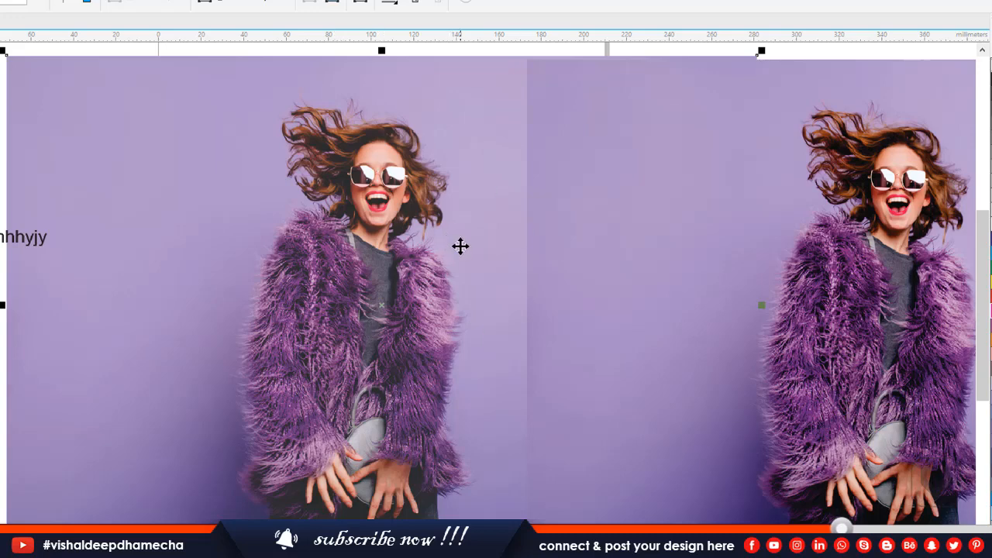
click(887, 198)
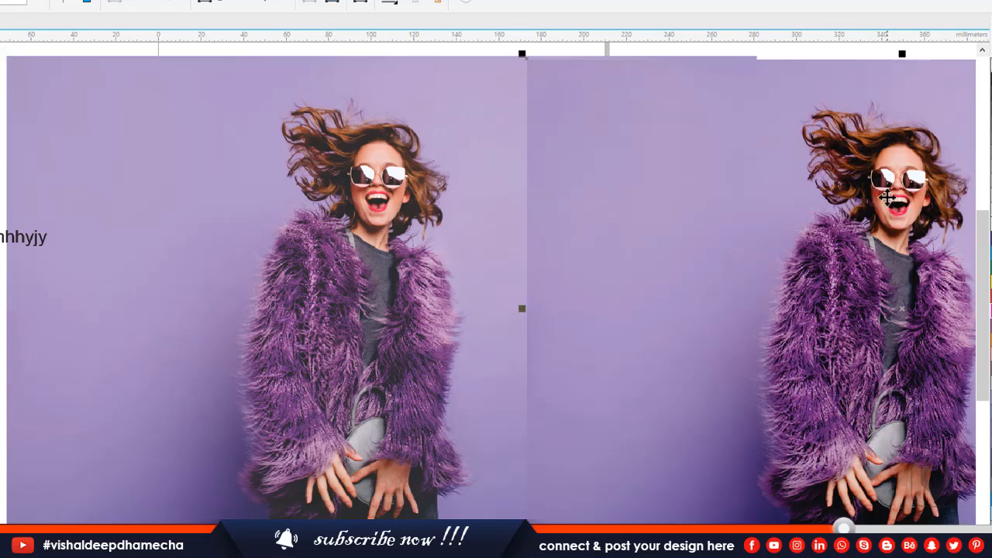
click(307, 209)
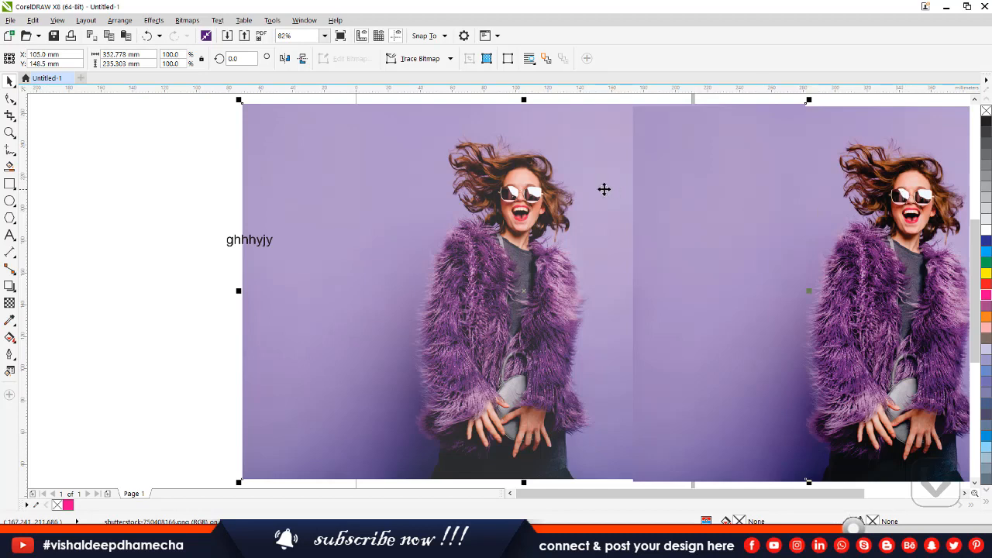
Delete the RGB photo and the ghhhyjy text bitmap, and center the remaining CMYK photo on the page.
click(503, 259)
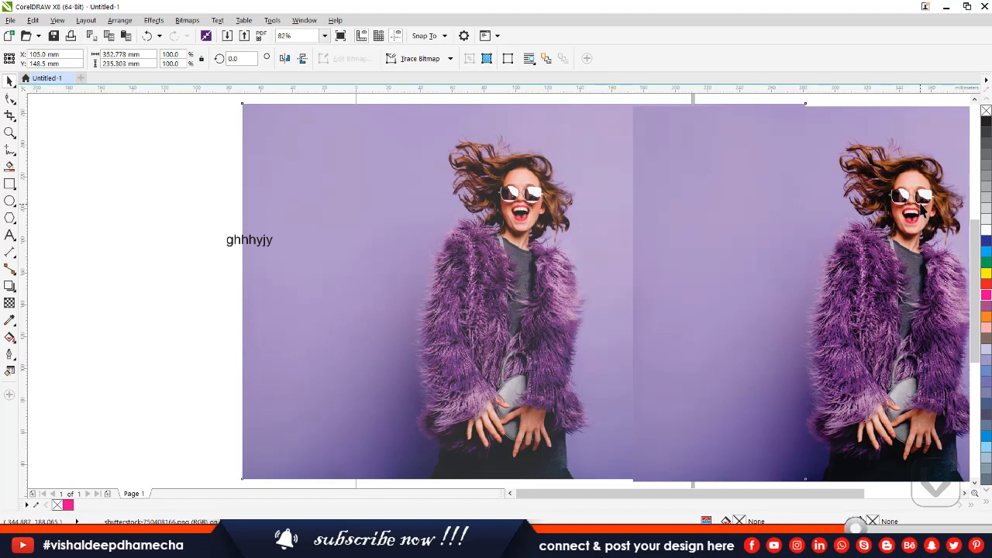
key(Delete)
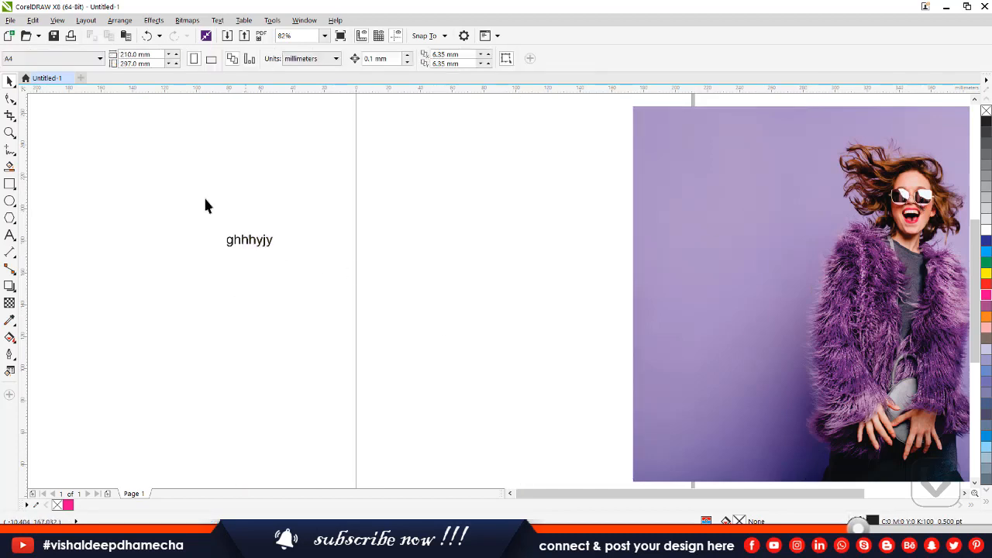
click(246, 239)
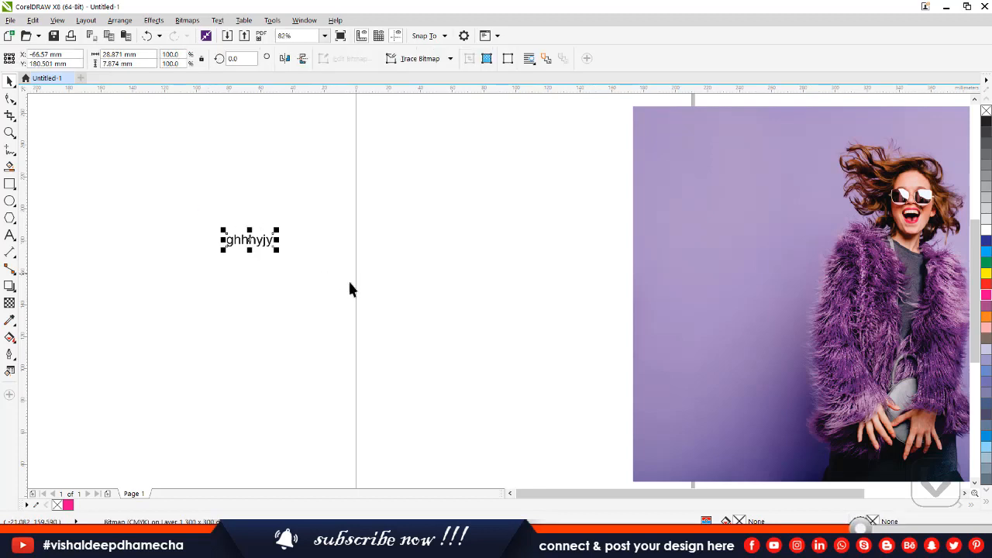
key(Delete)
click(657, 266)
key(p)
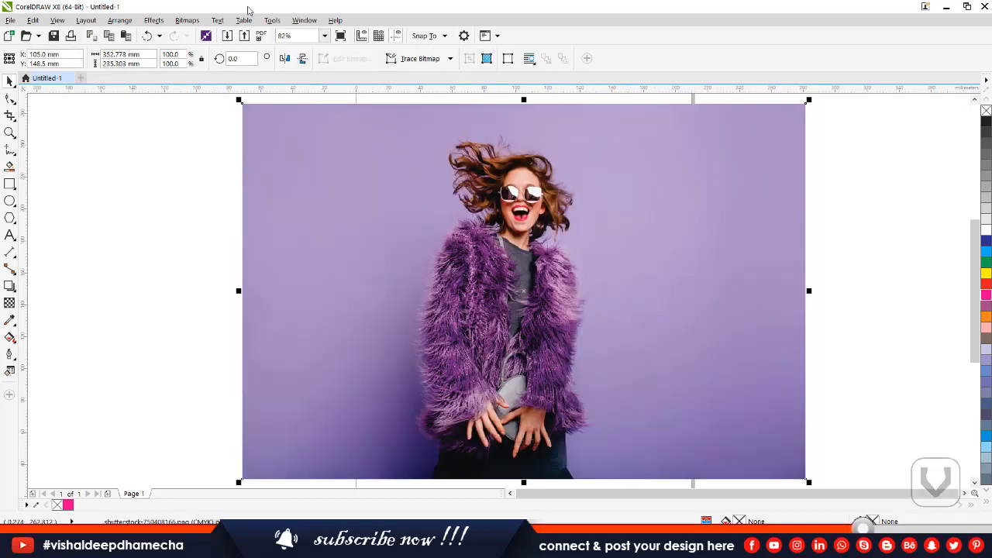
Manually inflate the photo bitmap to 1,000 by 667 pixels, 100% in both directions, with the aspect ratio maintained.
click(186, 20)
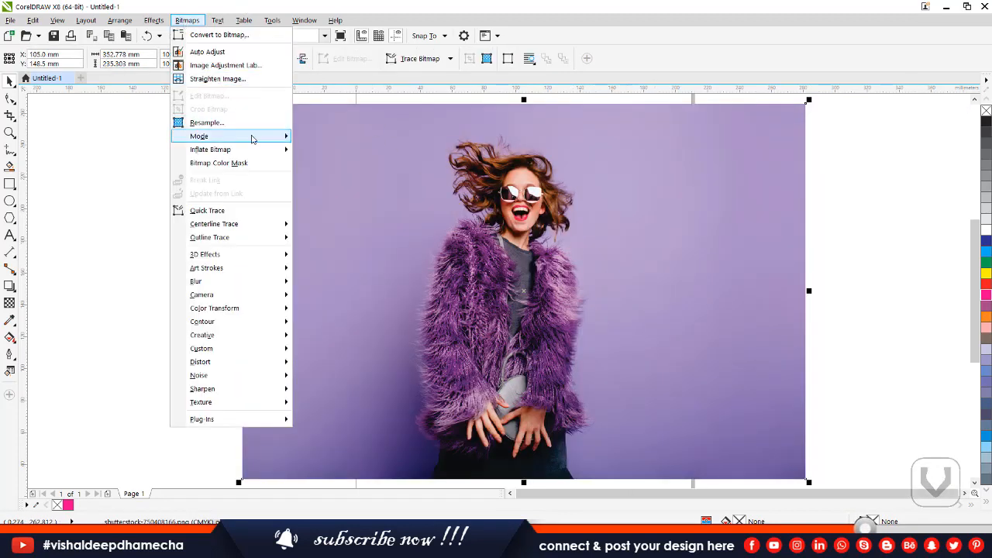
mouse_move(251, 139)
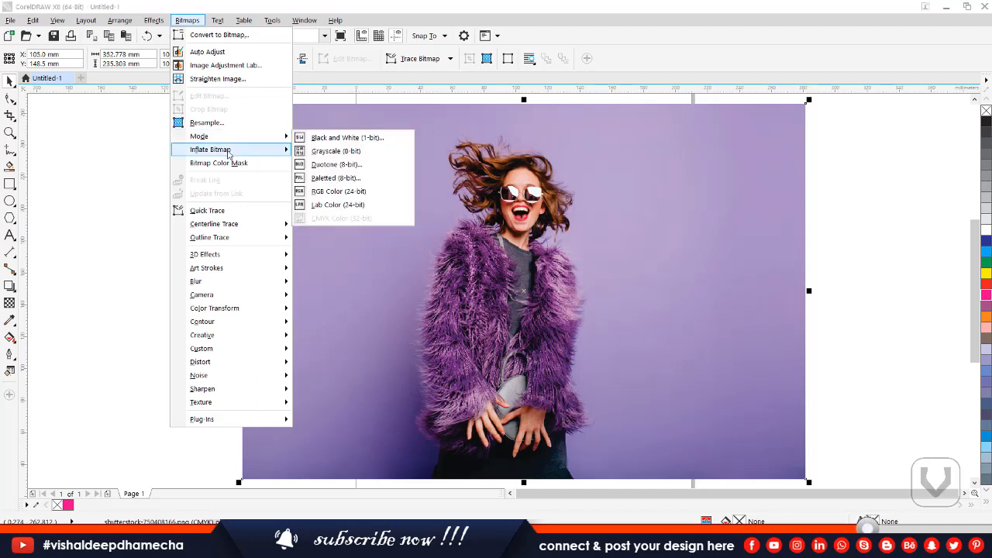
mouse_move(226, 155)
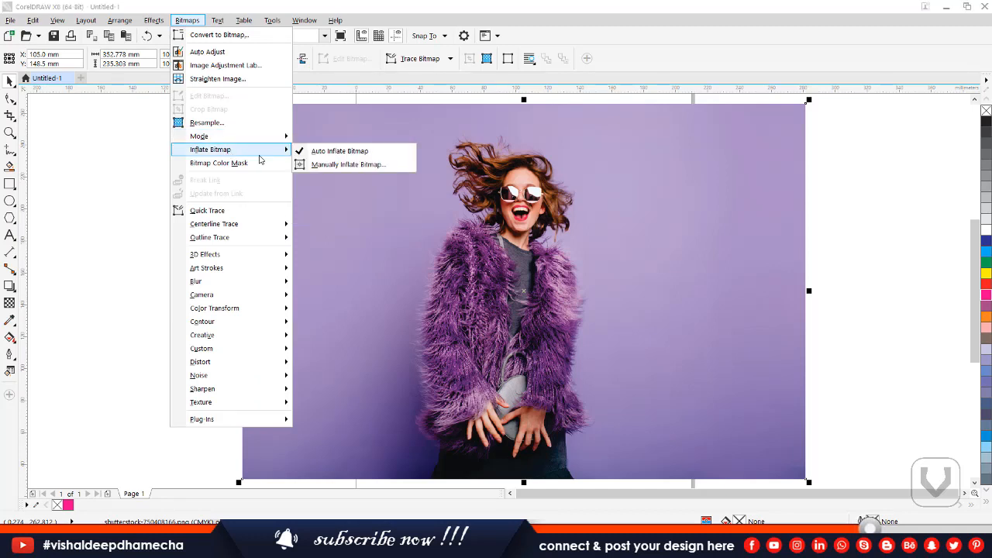
click(348, 165)
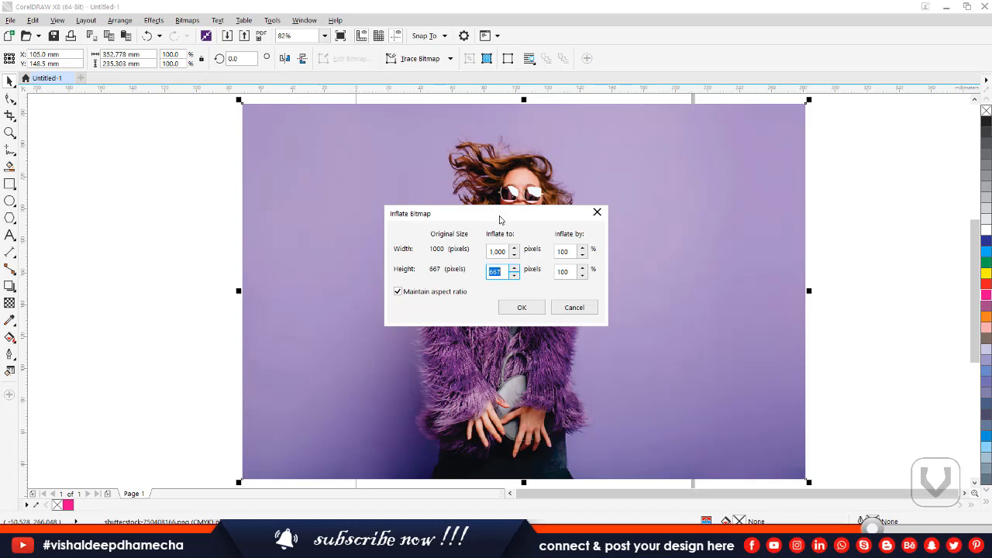
drag(499, 220, 738, 179)
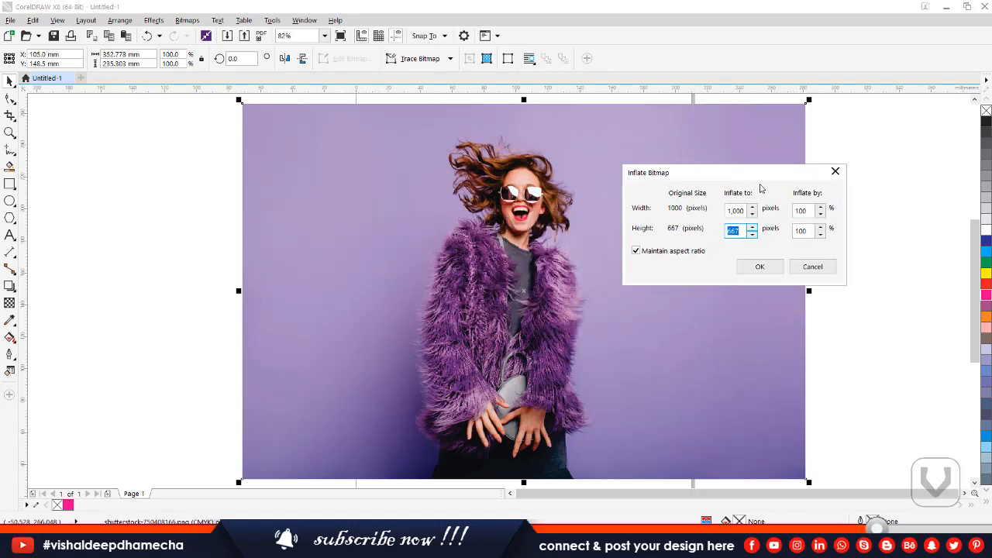
click(820, 208)
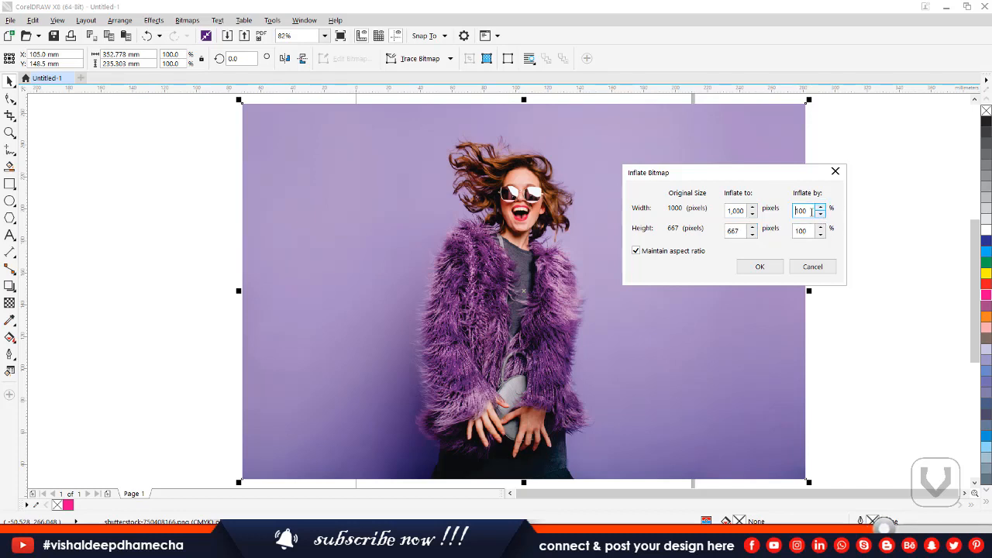
drag(811, 211, 701, 230)
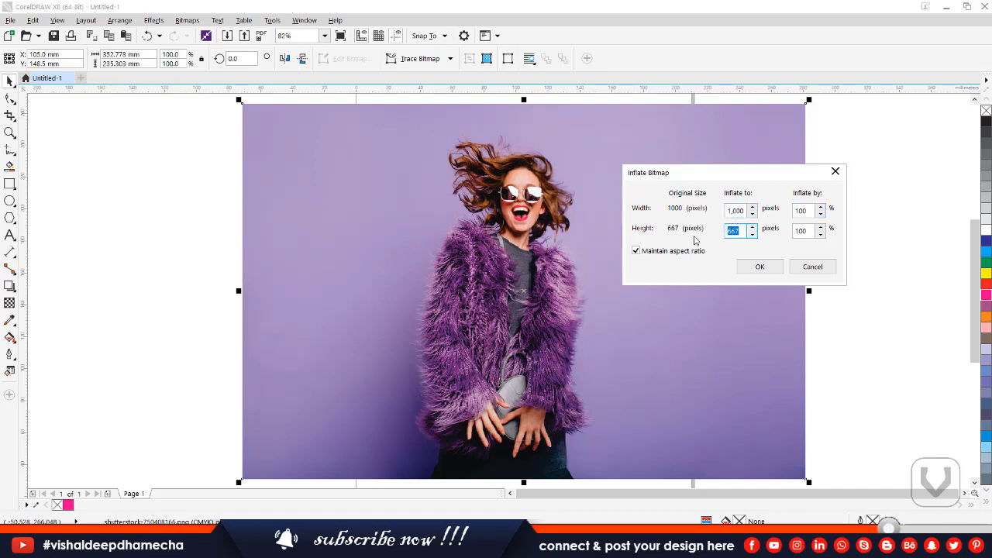
click(637, 253)
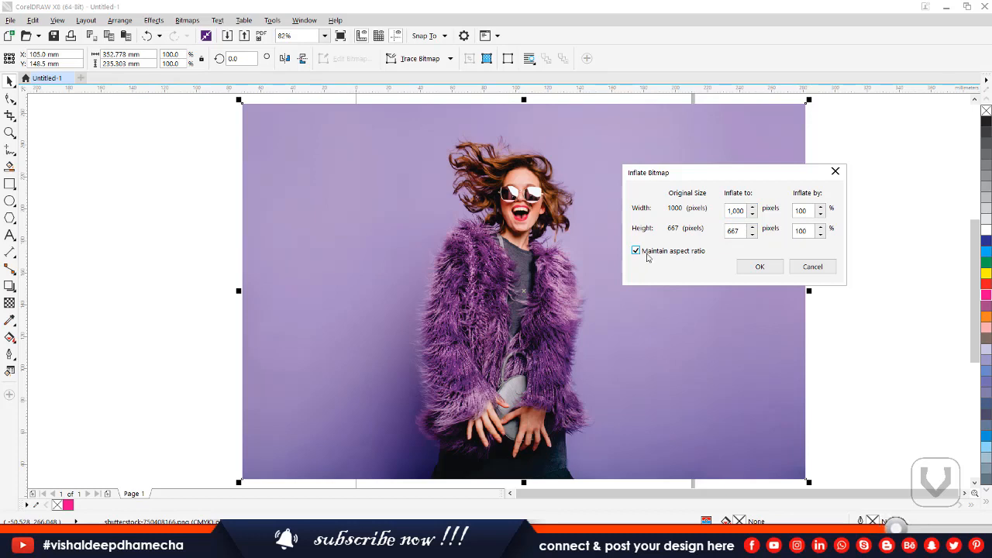
click(760, 266)
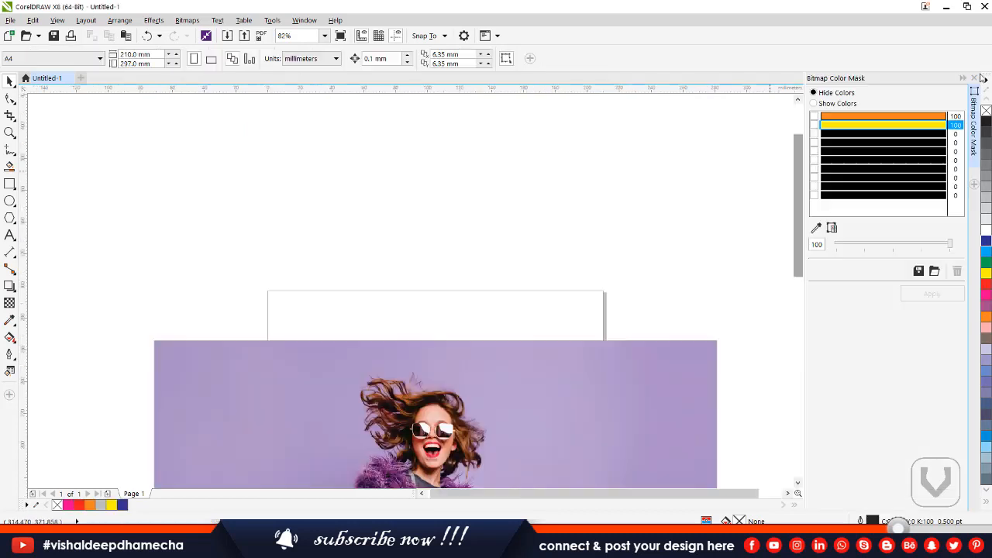
Close the Bitmap Color Mask docker and open it again.
click(976, 78)
click(186, 20)
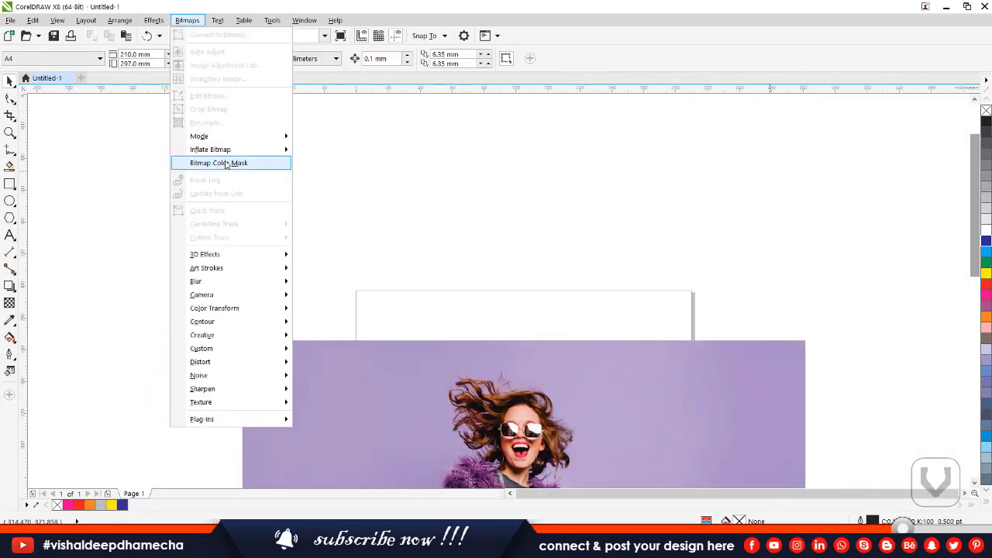
click(218, 163)
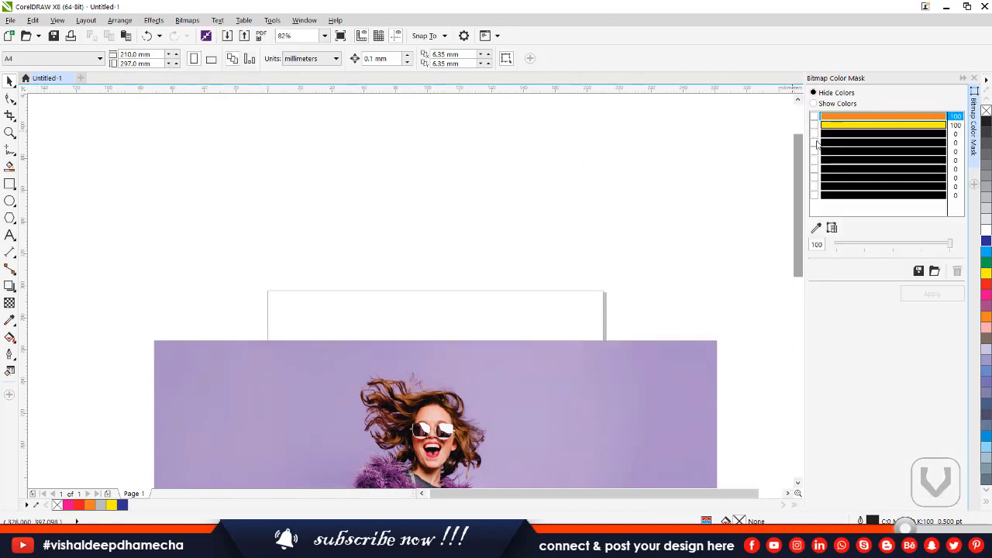
Draw a magenta vertical strip about 8 by 66 mm above the page, with green, cyan, dark blue and yellow strips beside it.
click(9, 183)
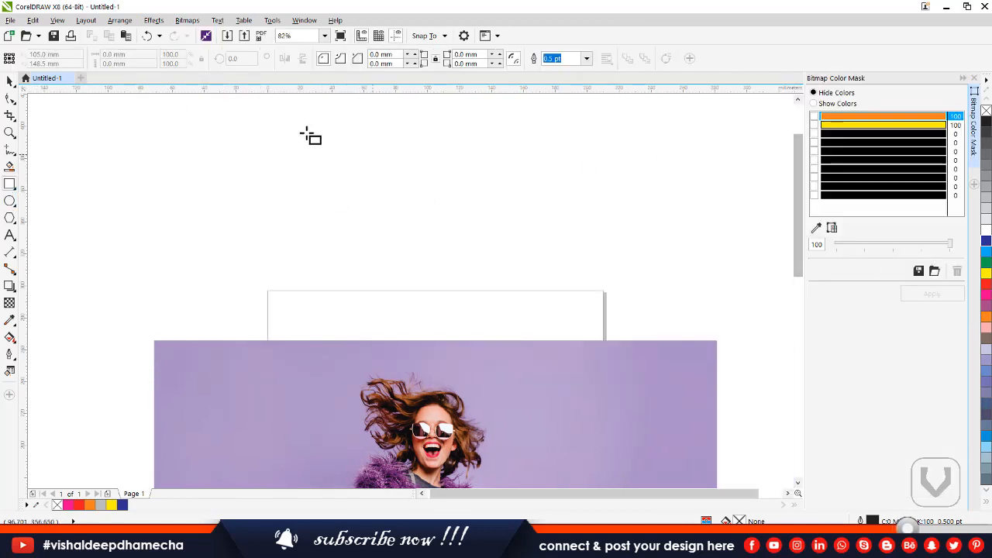
drag(276, 133, 288, 240)
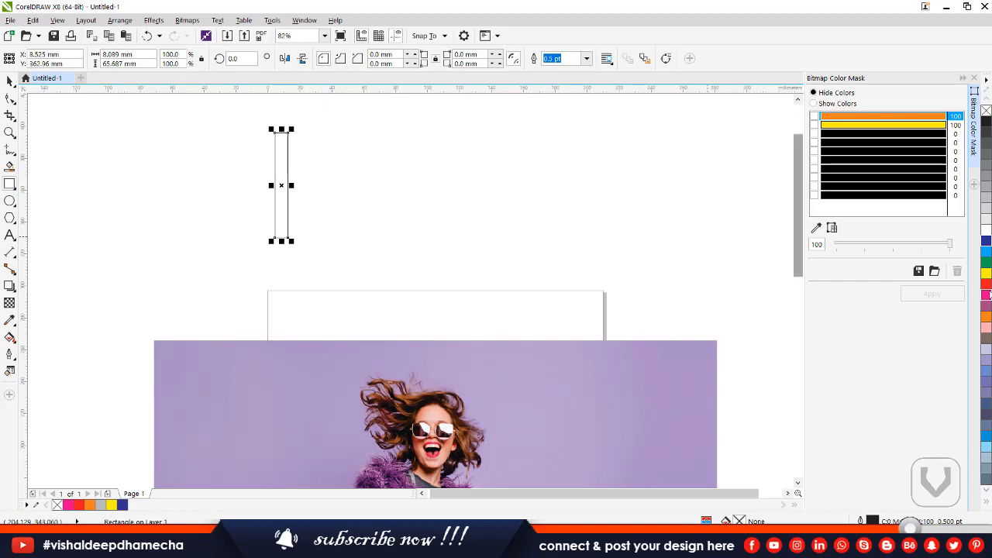
click(68, 504)
click(10, 81)
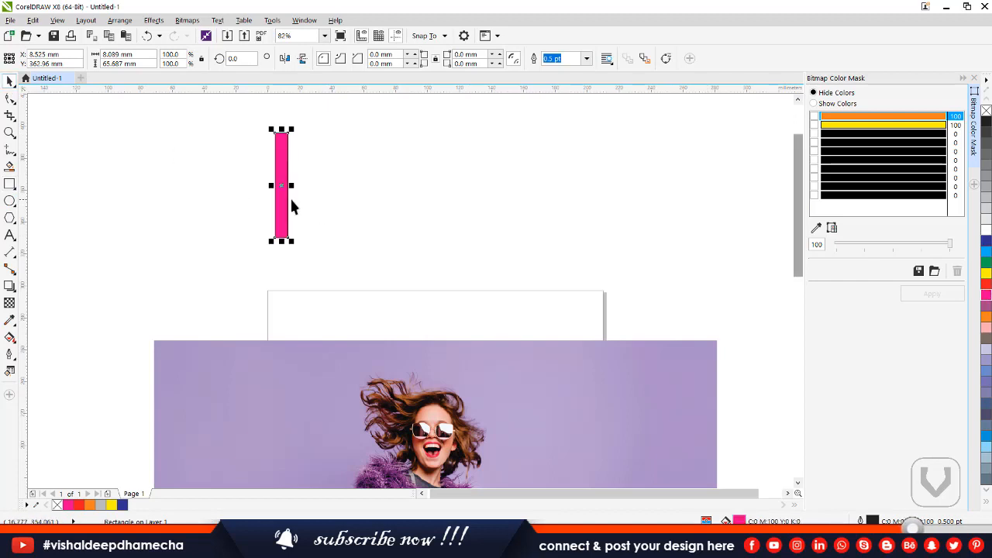
drag(290, 198, 302, 203)
key(Escape)
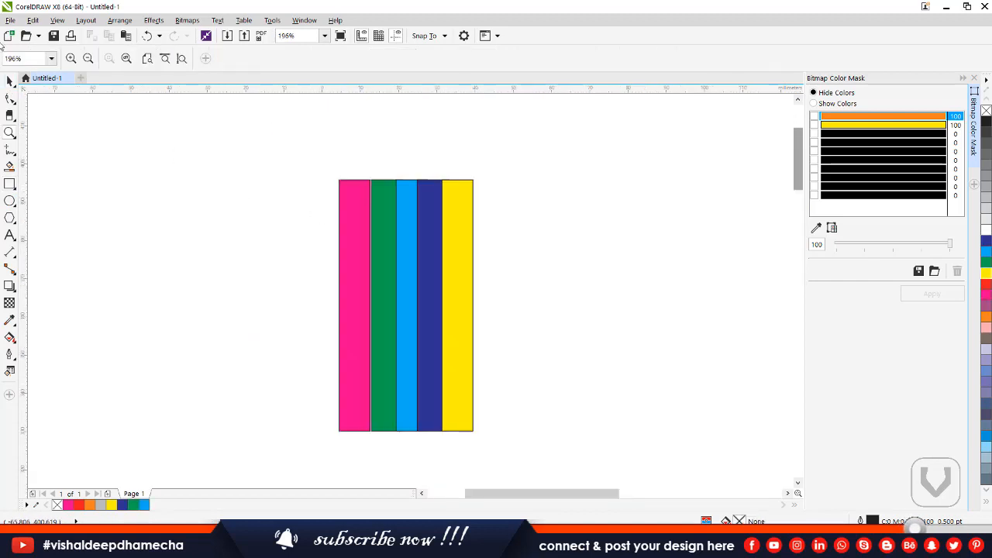
Convert the five colored strips together into one bitmap and move it slightly up and to the right.
click(11, 80)
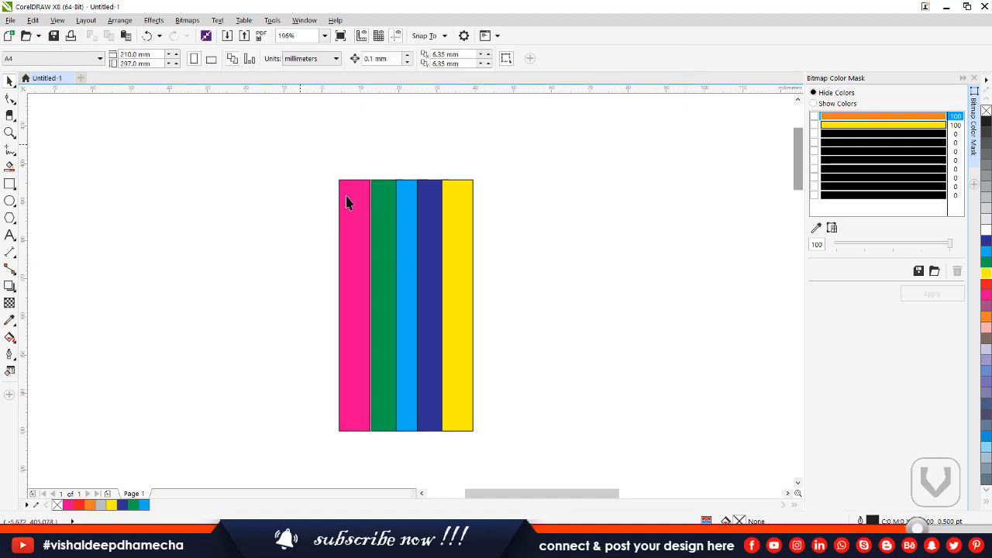
drag(299, 144, 585, 444)
click(186, 20)
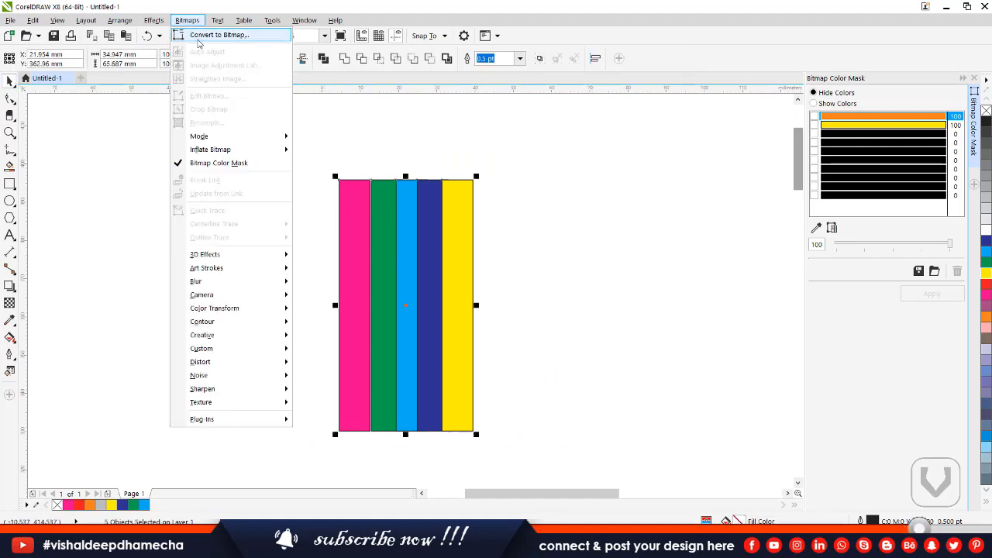
click(199, 36)
click(454, 334)
drag(415, 304, 435, 279)
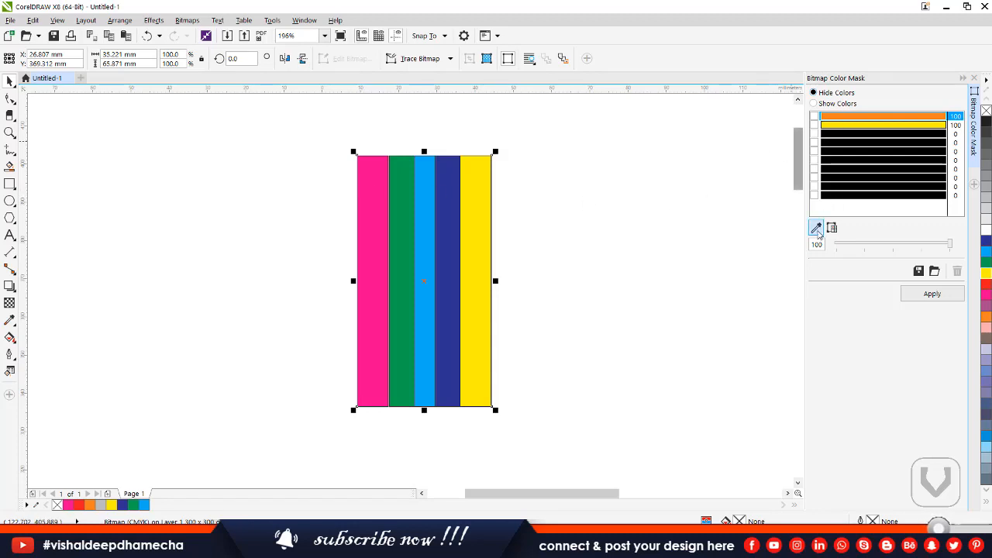
Sample the strip bitmap's magenta and yellow into the first two color mask slots and apply the mask with Hide Colors.
click(374, 166)
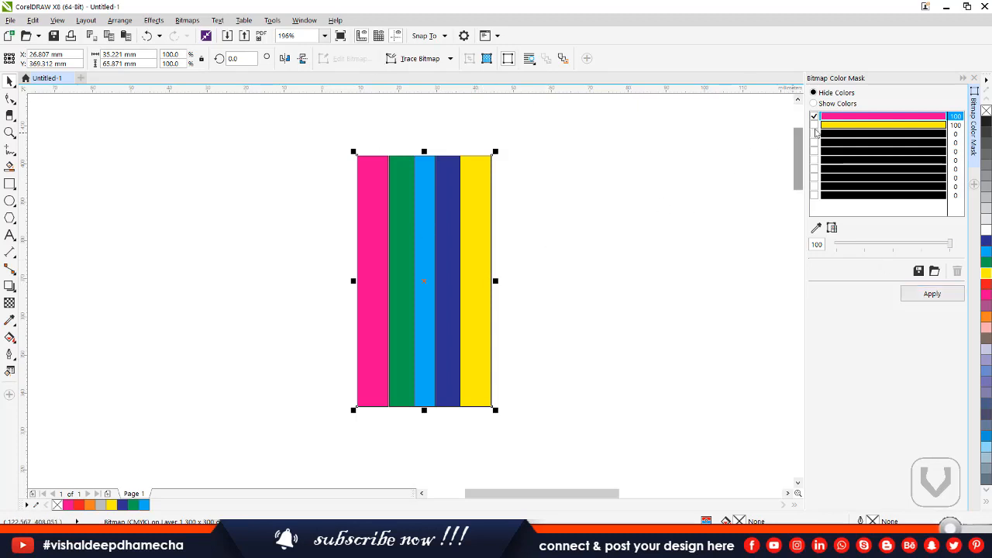
click(831, 125)
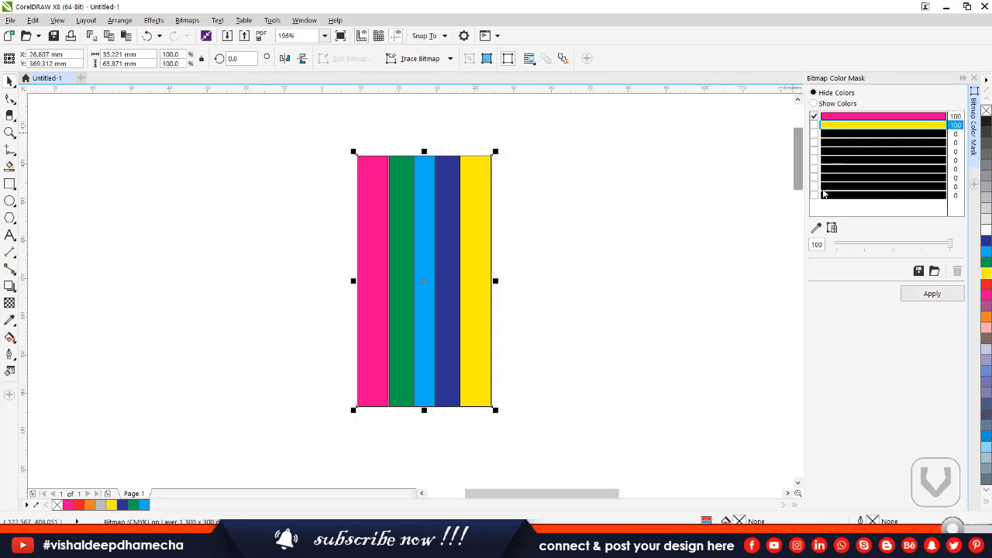
click(469, 191)
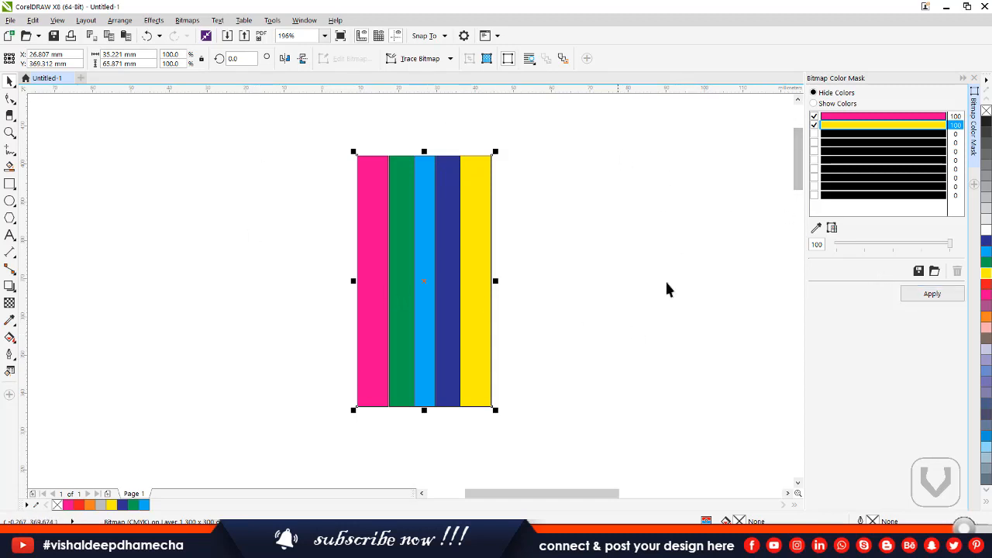
click(922, 293)
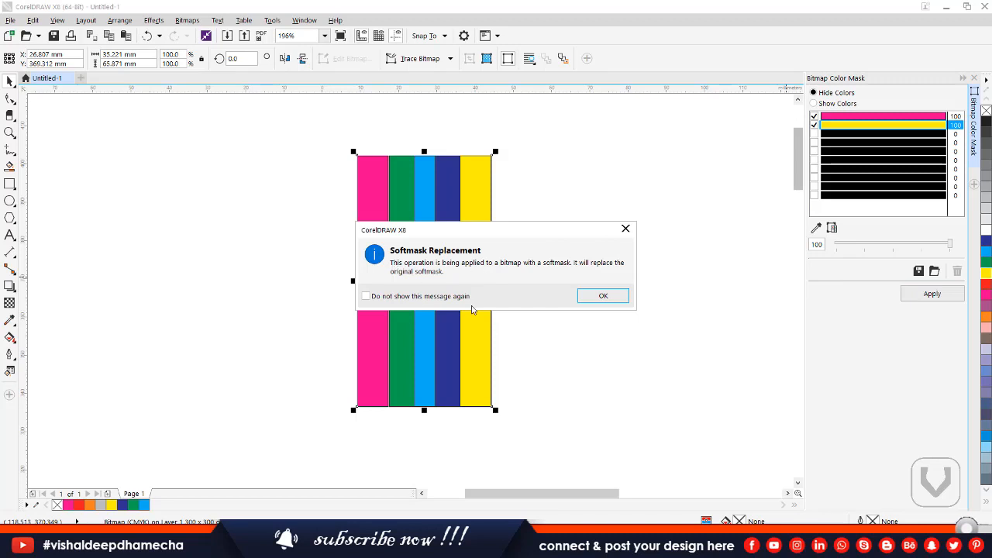
click(603, 296)
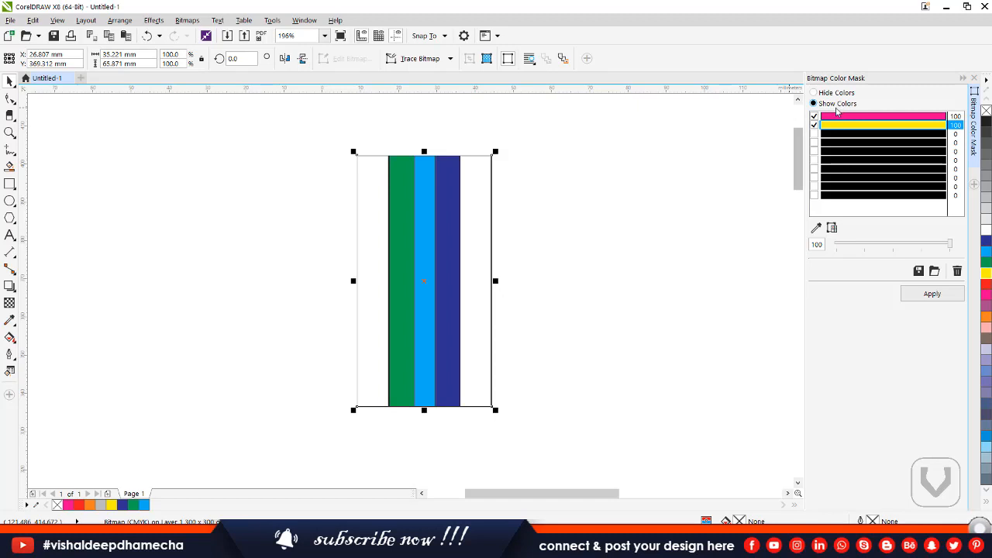
Apply the magenta and yellow mask with Show Colors, and switch it back to Hide Colors.
click(930, 294)
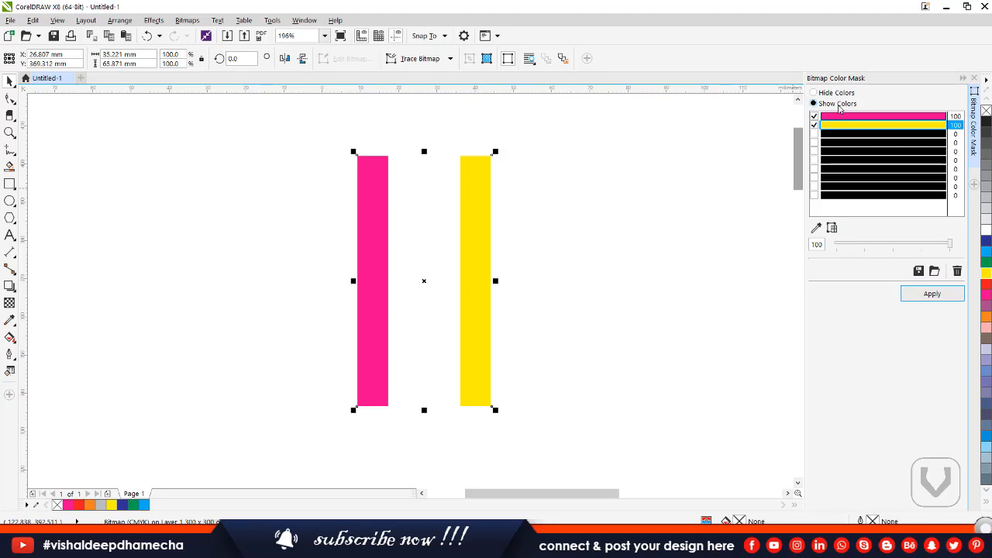
click(814, 93)
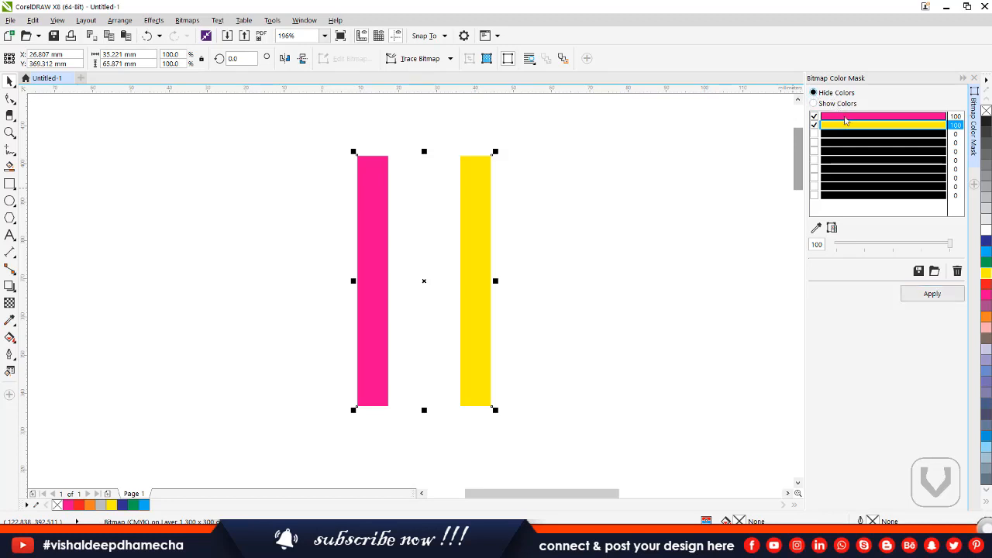
click(929, 302)
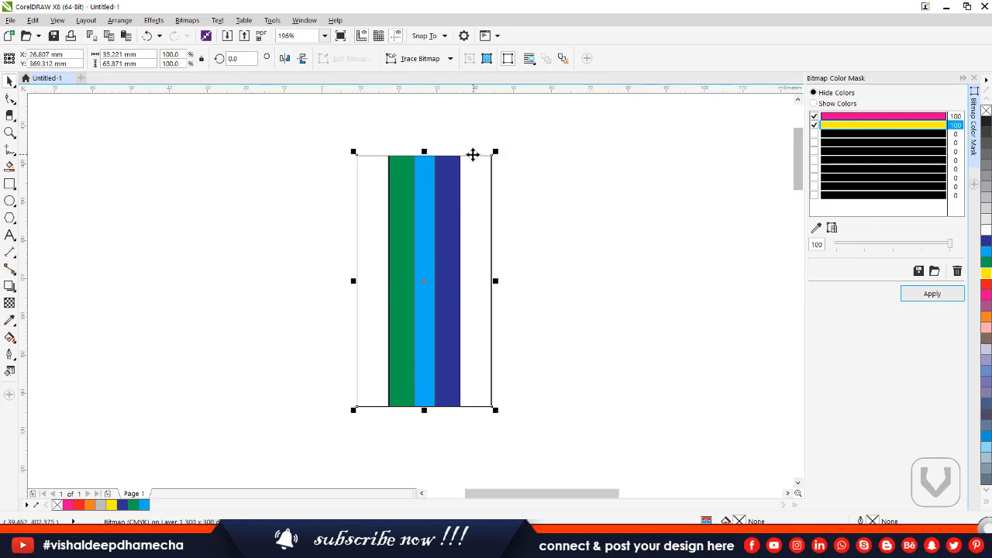
Select the CMYK photo on the page and open the list of bitmap commands.
click(369, 124)
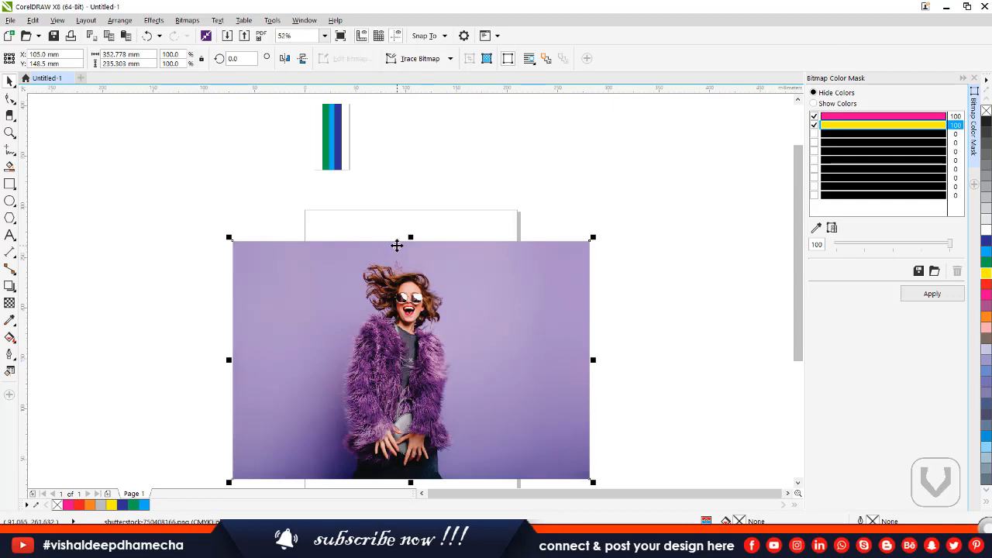
click(188, 19)
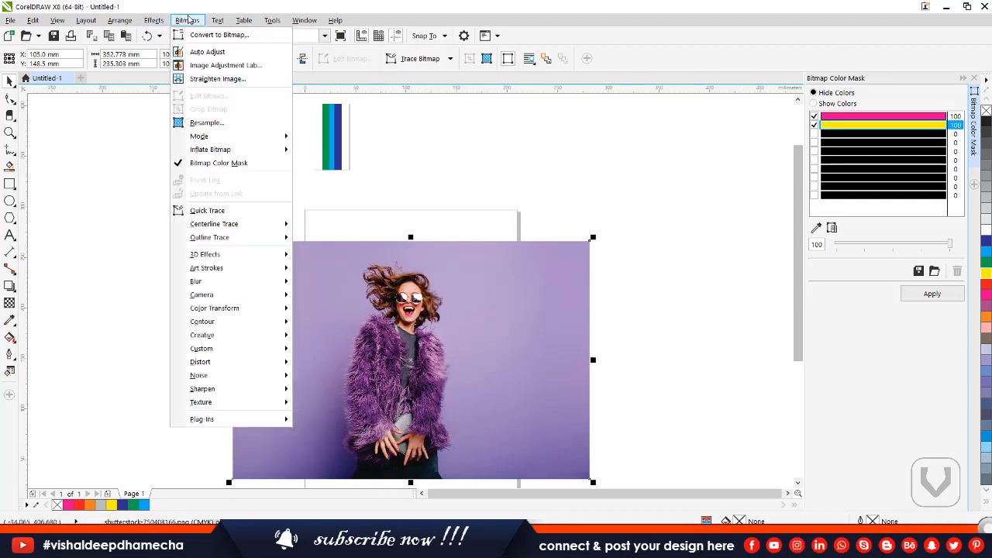